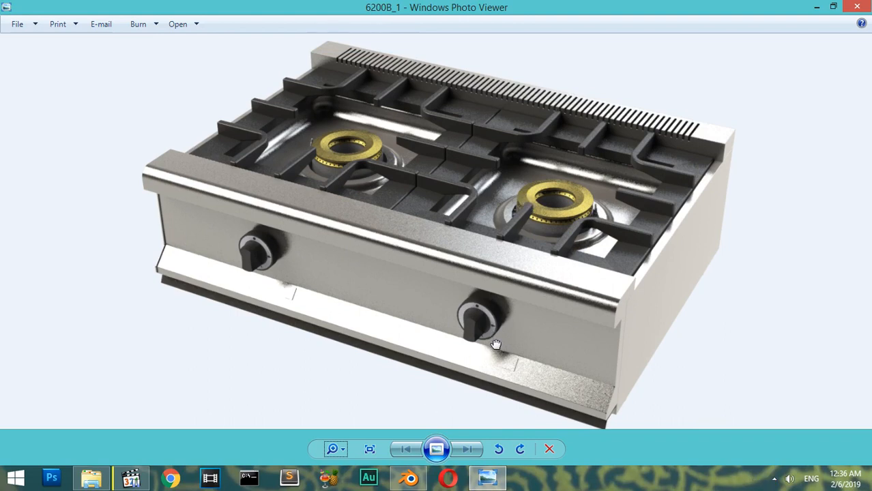
Switch from the reference photo of the cooktop to Blender and start the on-screen input display
drag(495, 345, 495, 331)
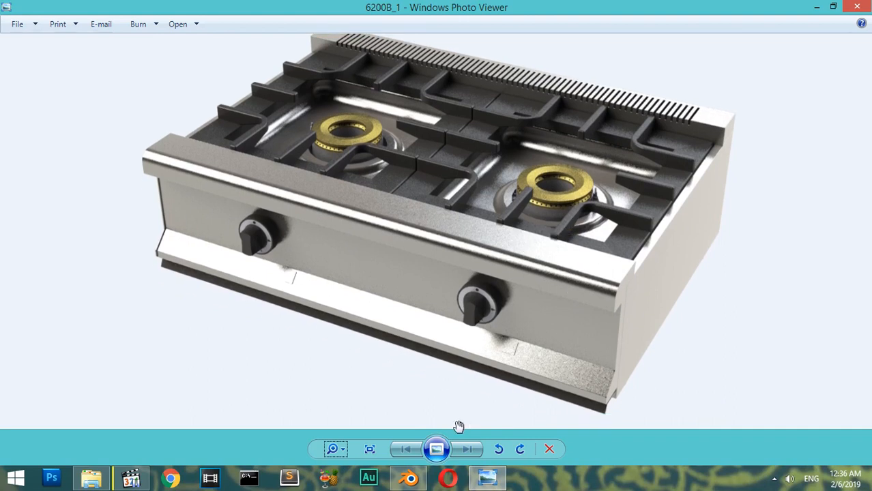
click(408, 478)
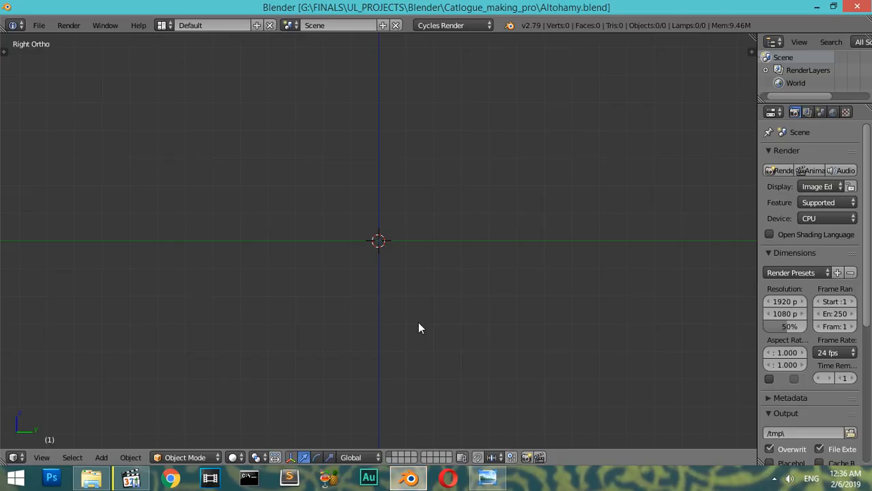
key(n)
scroll(738, 330, down, 5)
click(684, 437)
key(n)
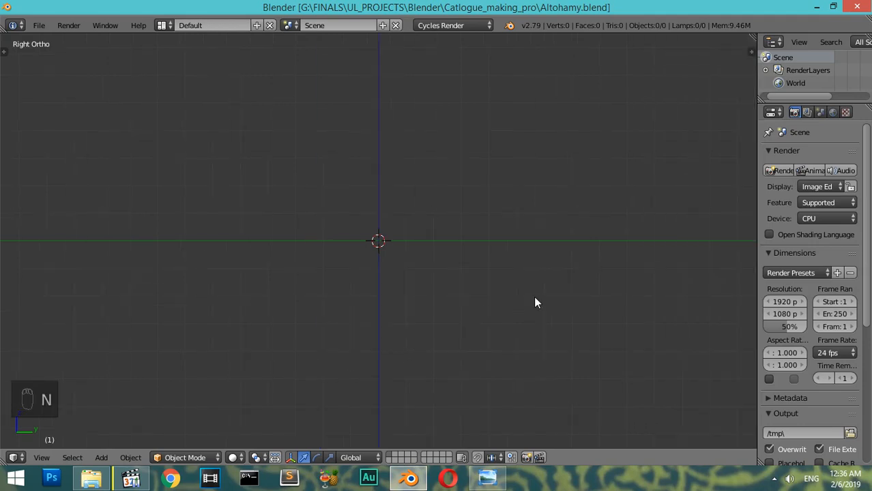
Add a mesh plane at the origin, facing the right orthographic view
key(KP_3)
key(shift+a)
mouse_move(411, 252)
click(436, 248)
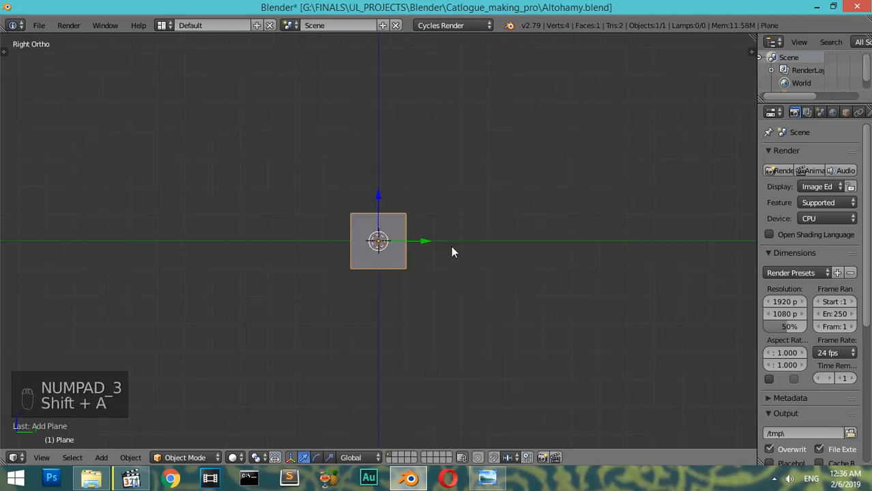
Set the scene's length units to Metric
click(820, 112)
click(816, 264)
click(785, 235)
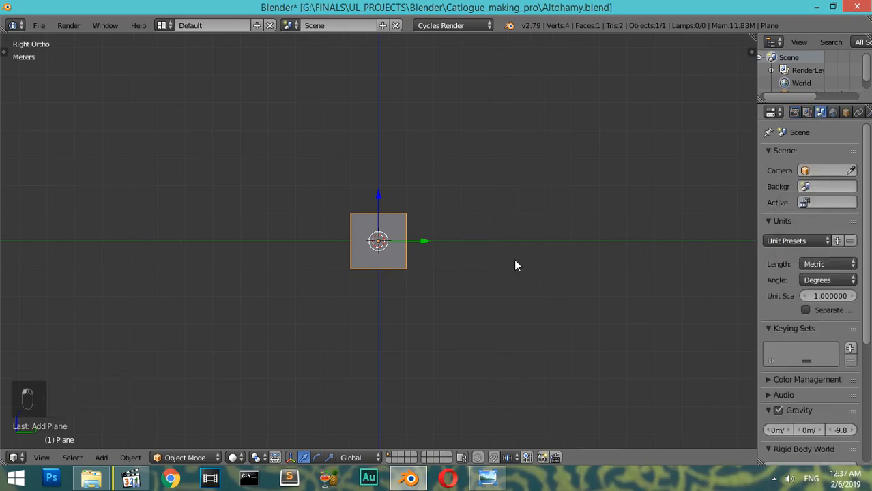
Check the cooktop's side profile in the reference photo and set the plane's X dimension to 14 cm
scroll(382, 205, up, 5)
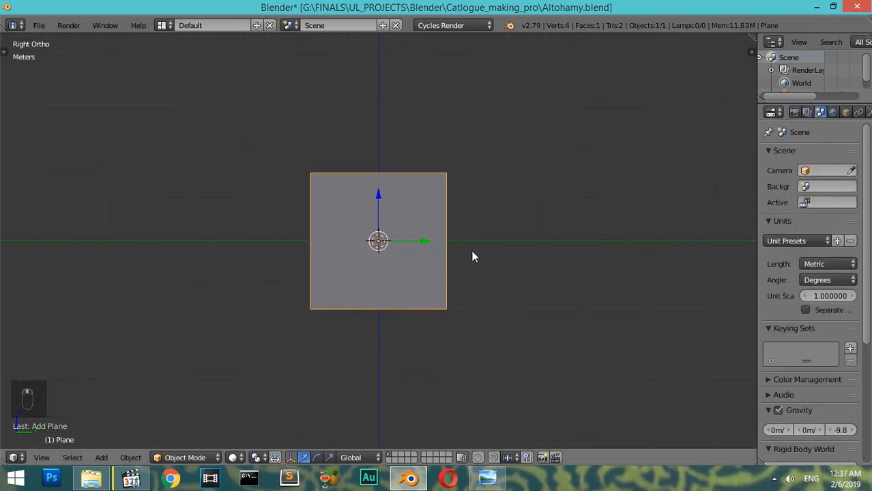
scroll(427, 232, up, 2)
key(n)
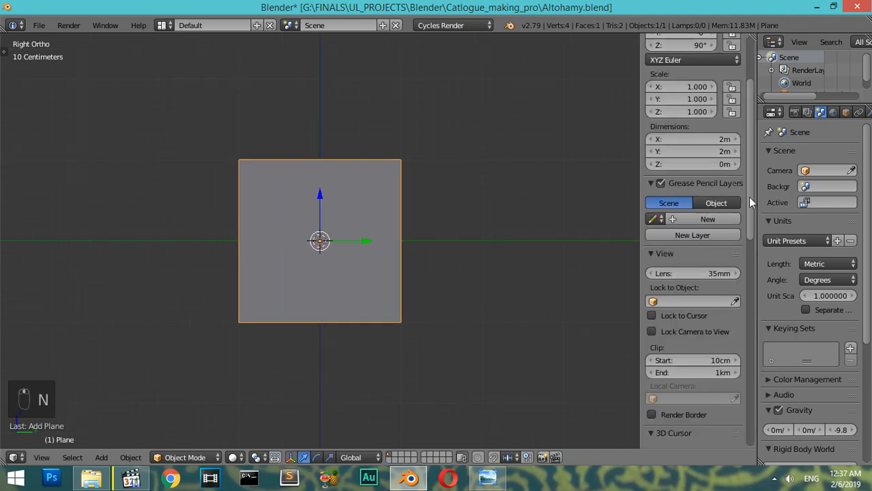
click(488, 478)
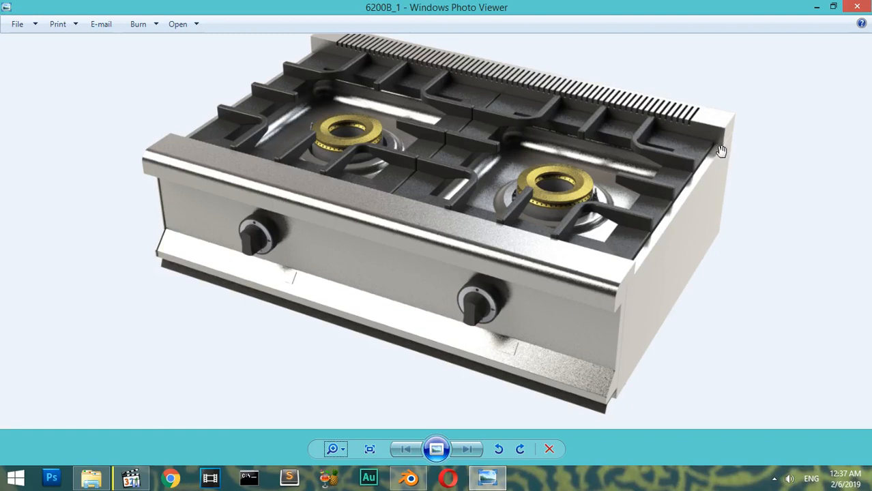
right_click(656, 240)
click(712, 160)
click(418, 481)
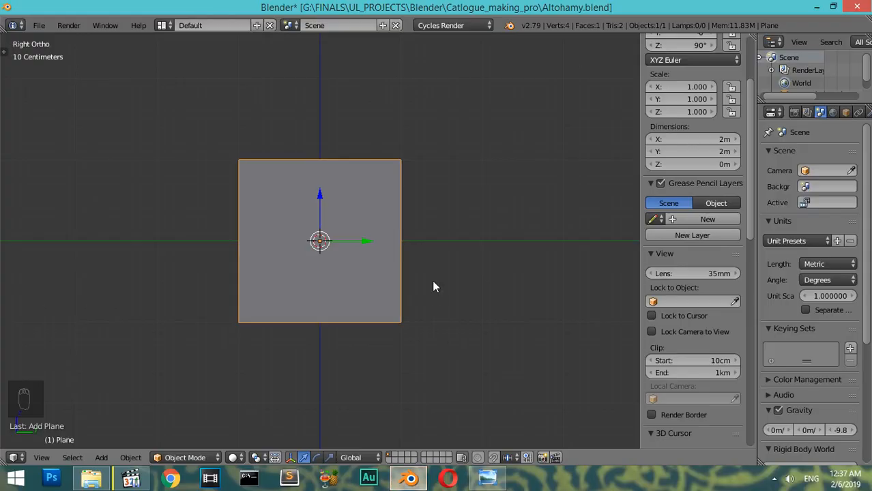
click(713, 139)
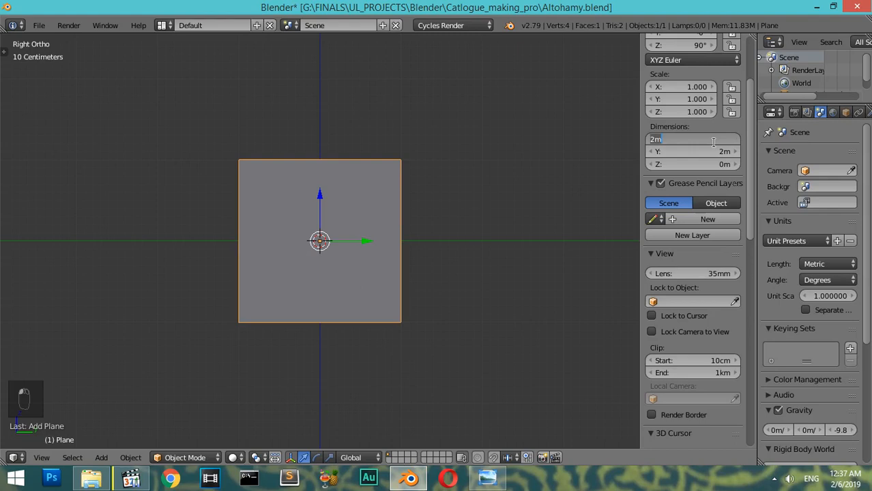
text(14cm)
key(Return)
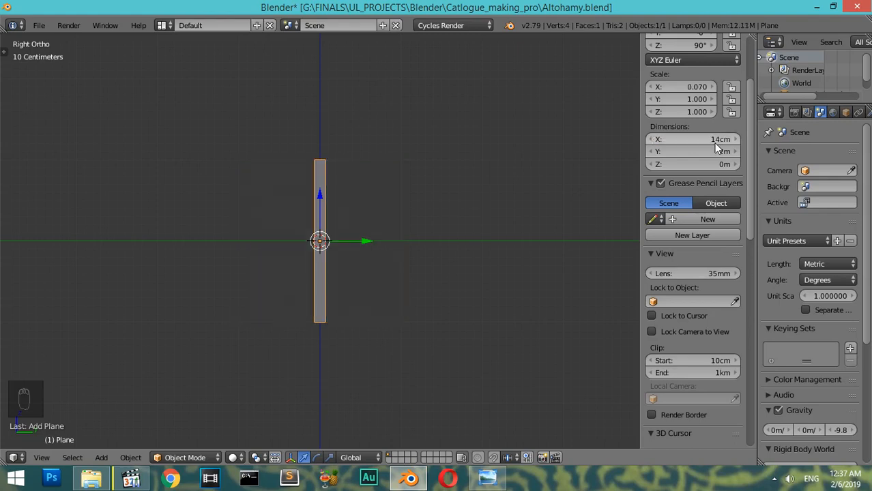
Set the plane's Y dimension to 12 cm
click(710, 152)
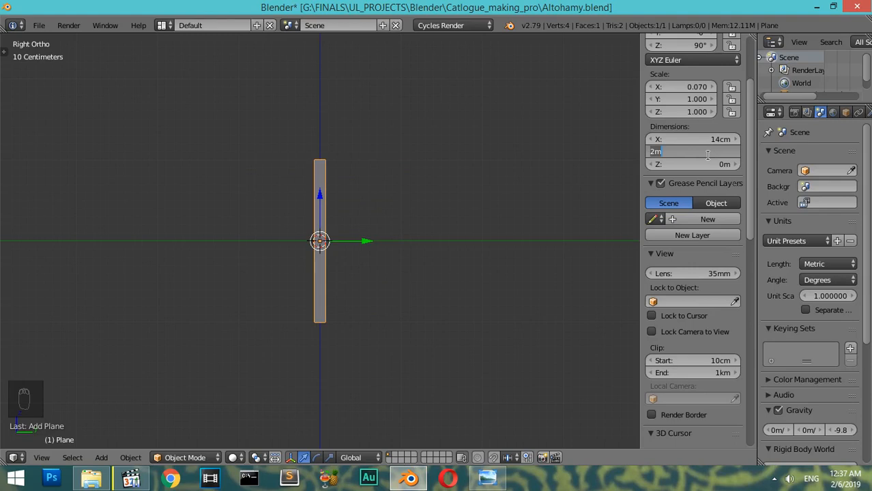
key(BackSpace)
text(12cm)
key(Return)
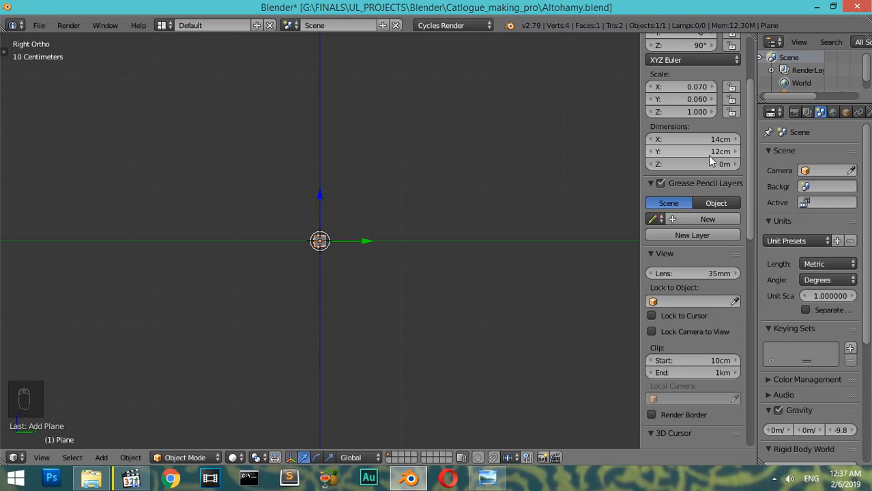
key(KP_Decimal)
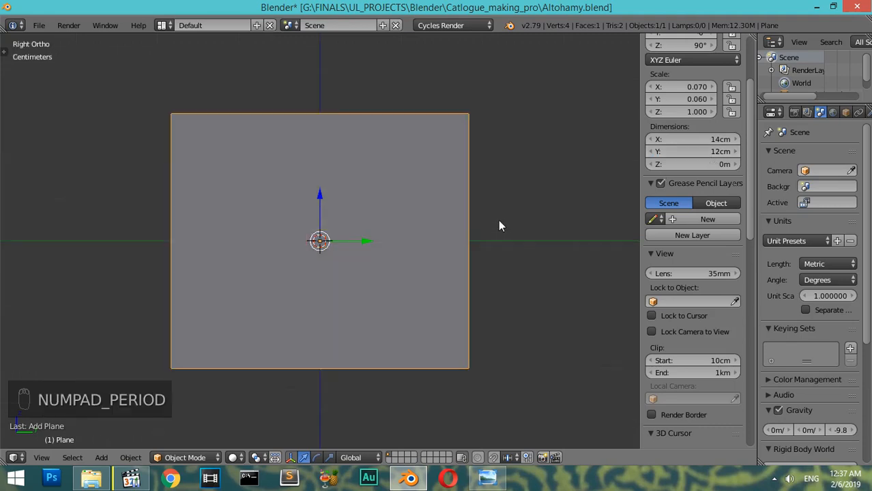
Compare the plane with the reference photo and reduce its Y dimension to 10 cm
click(494, 483)
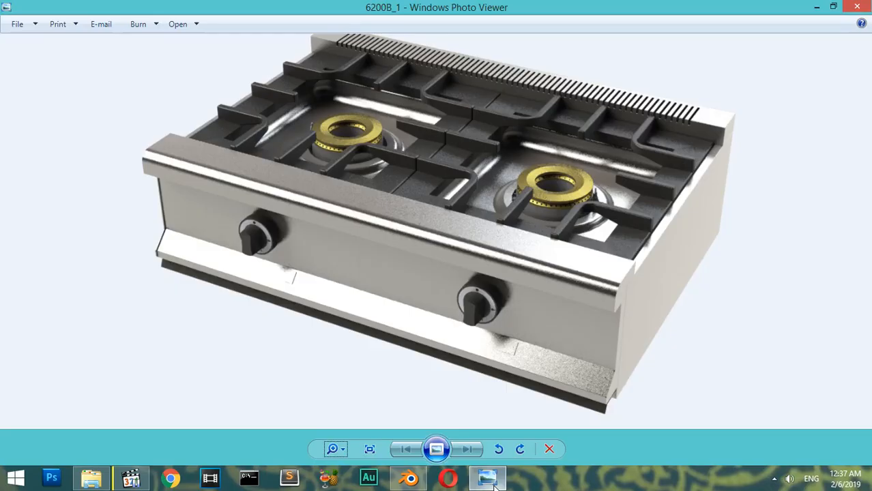
click(494, 483)
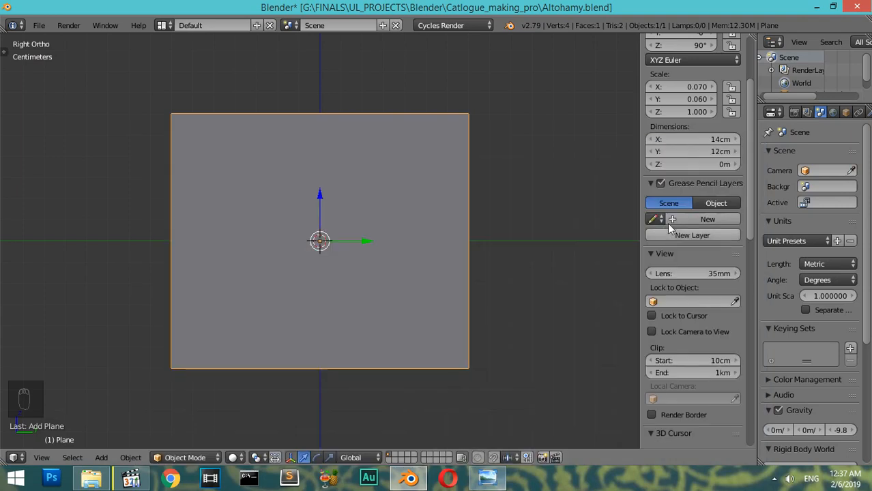
click(714, 153)
text(10)
key(Return)
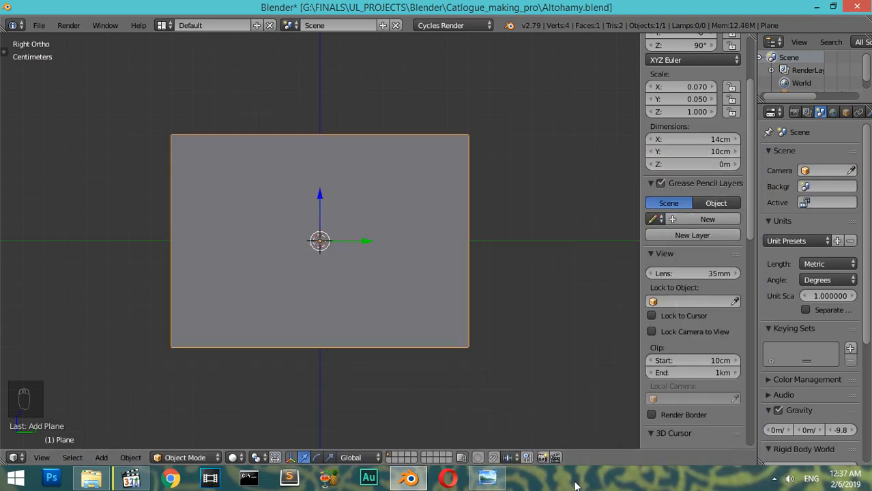
Set the plane's Y dimension to 9 cm and check its proportions against the cooktop photo
click(493, 481)
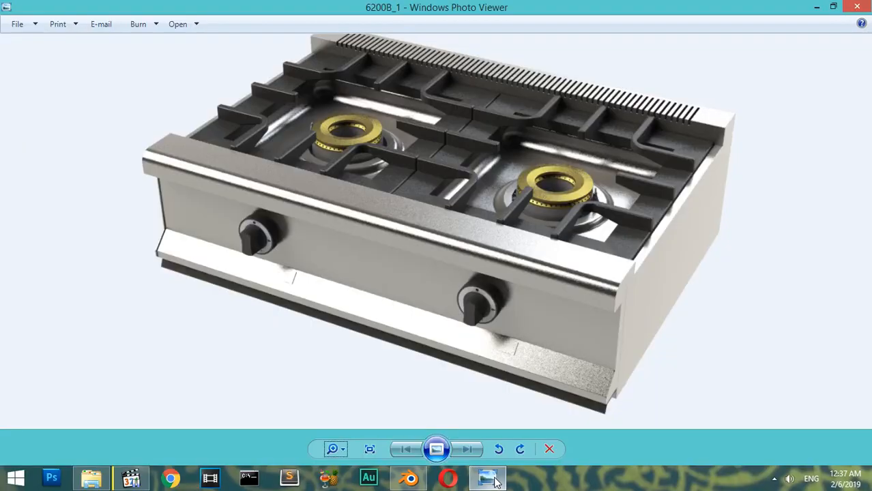
click(494, 480)
click(702, 150)
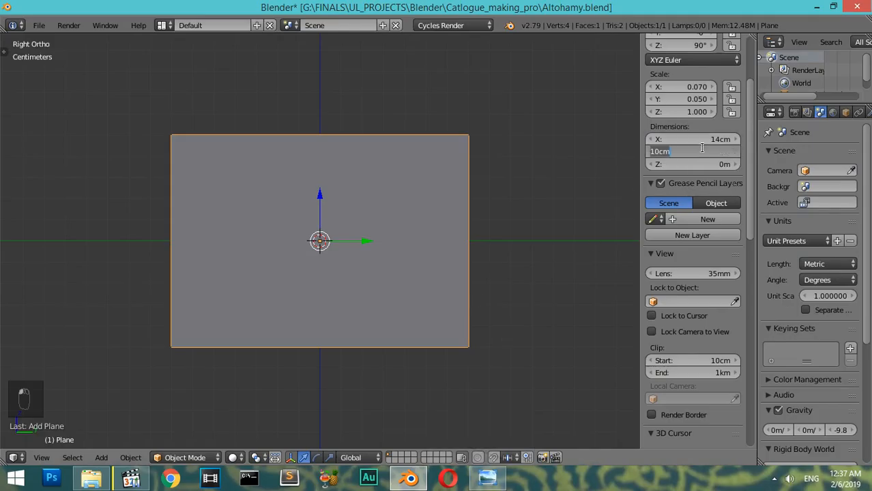
text(.09)
key(Return)
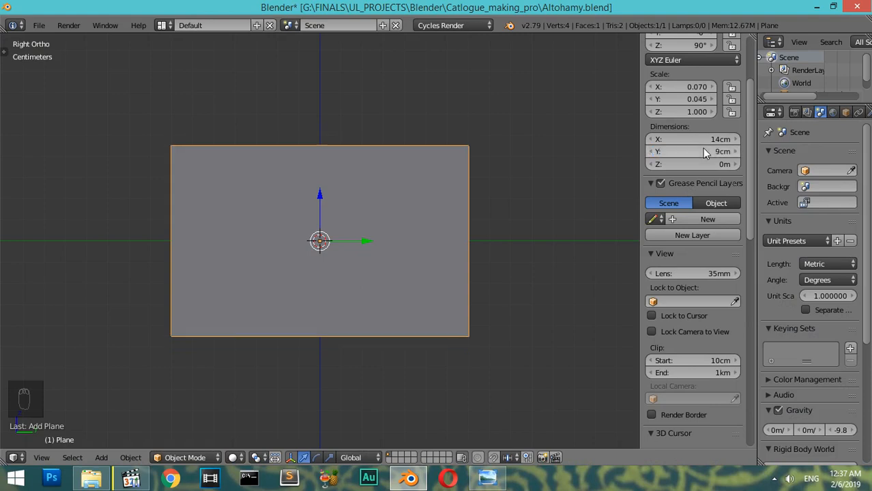
click(493, 480)
click(492, 481)
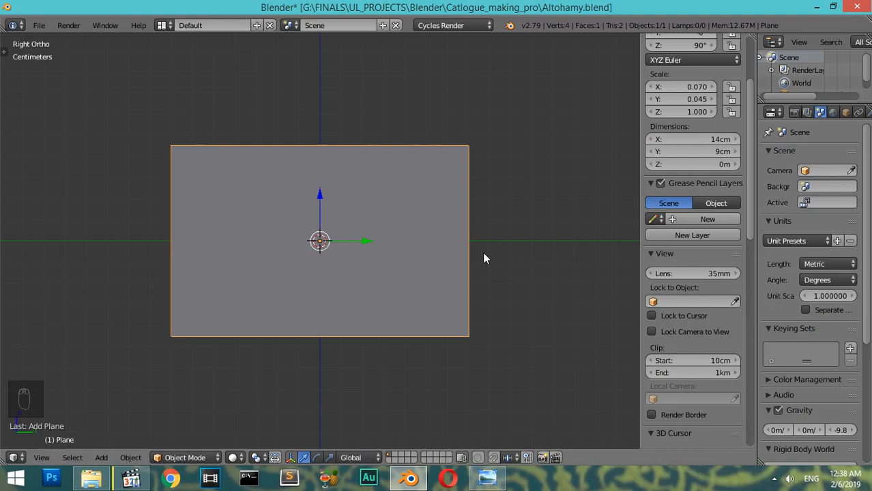
Cut two vertical edge loops into the plane and scale them about 2.6 times along Y toward the outer sides
key(Tab)
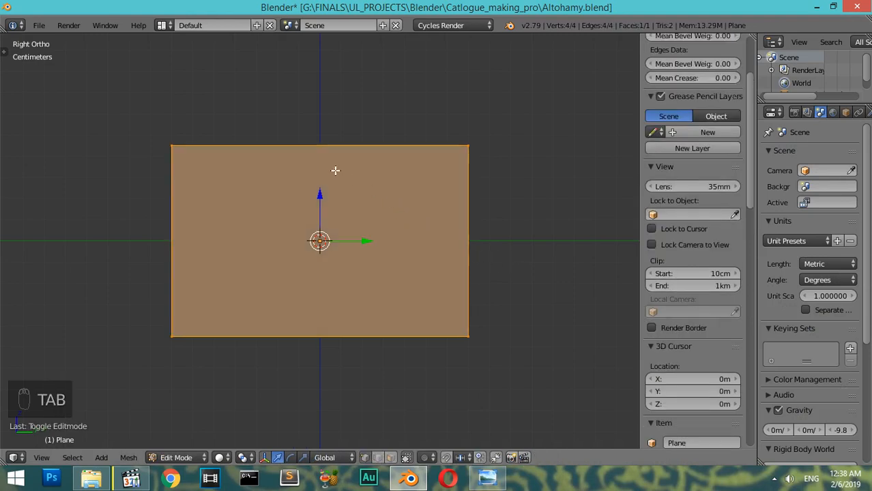
key(ctrl+r)
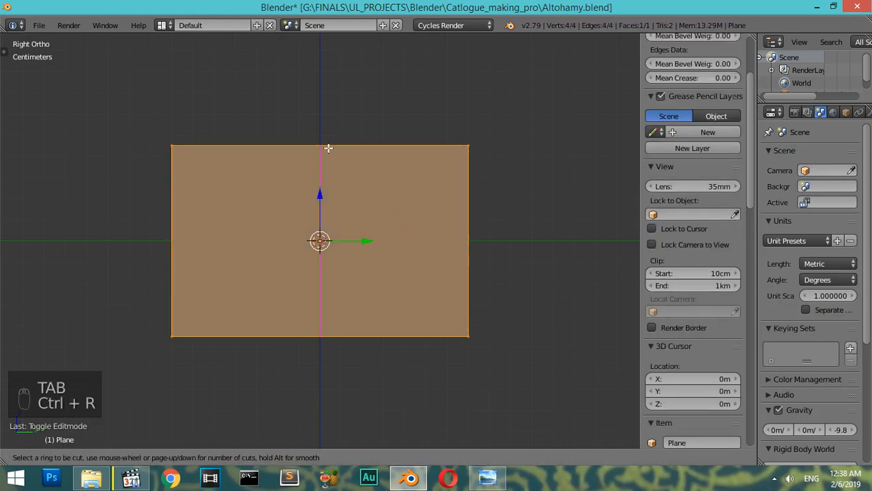
key(2)
click(328, 148)
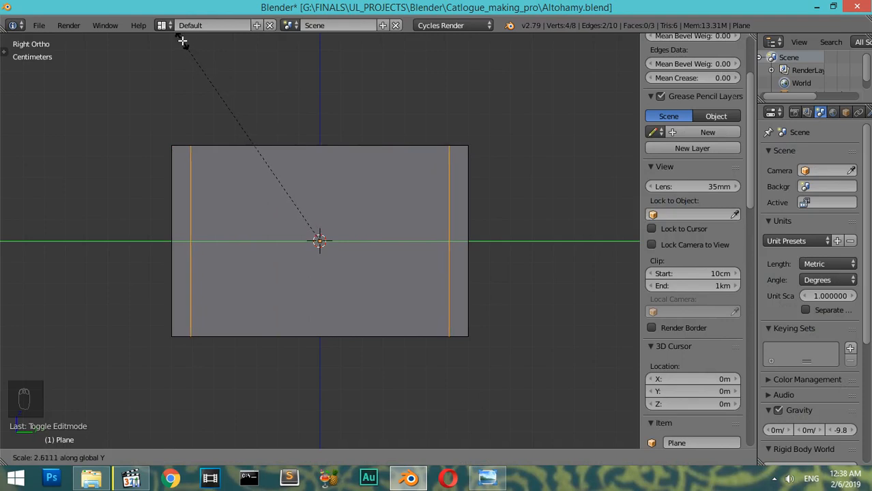
click(183, 41)
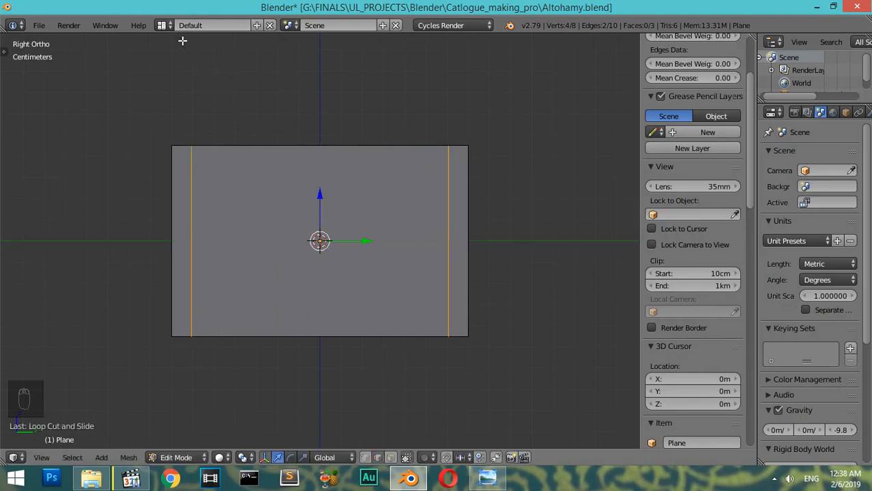
click(493, 479)
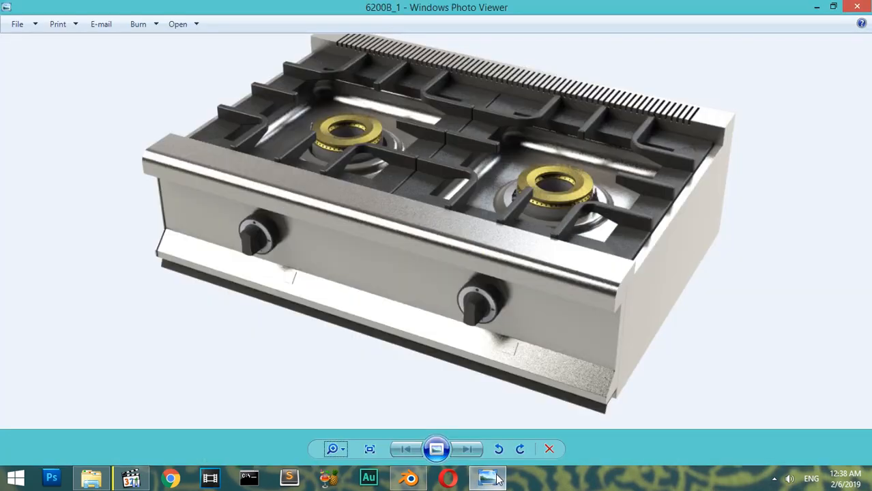
click(409, 479)
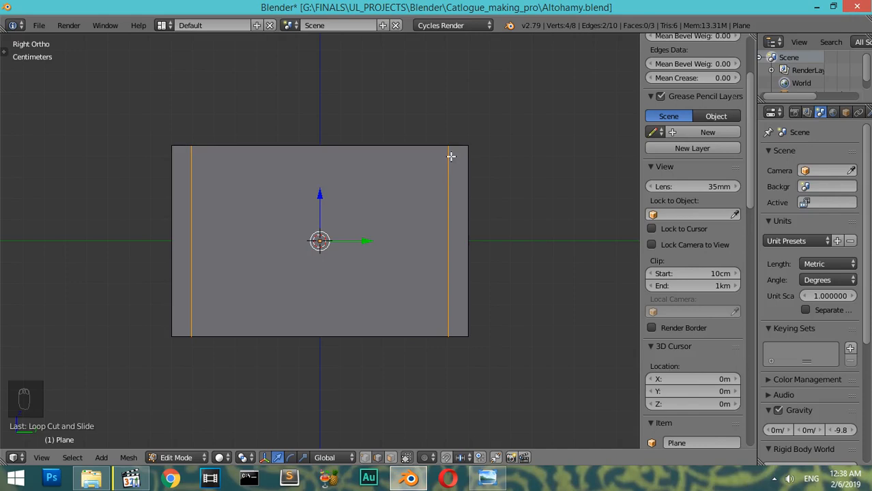
Try to extrude the upper edges of the two narrow end strips 2 cm upward along Z
right_click(429, 150)
shift+right_click(187, 143)
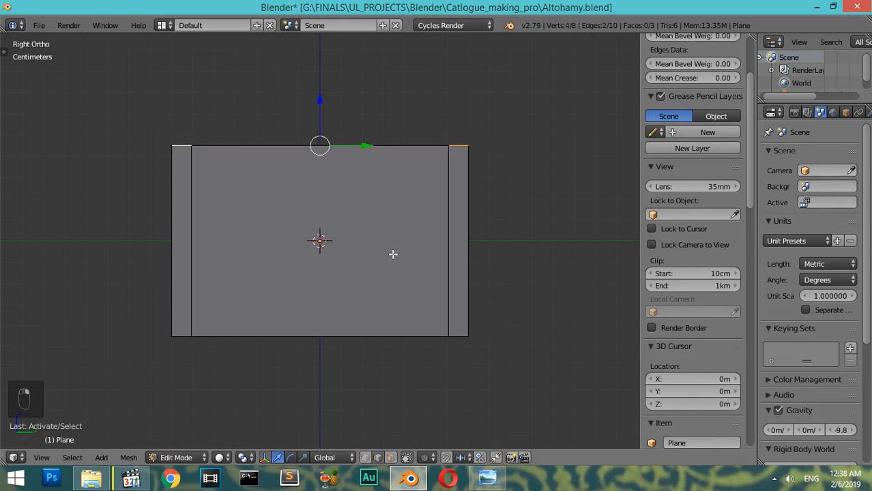
key(e)
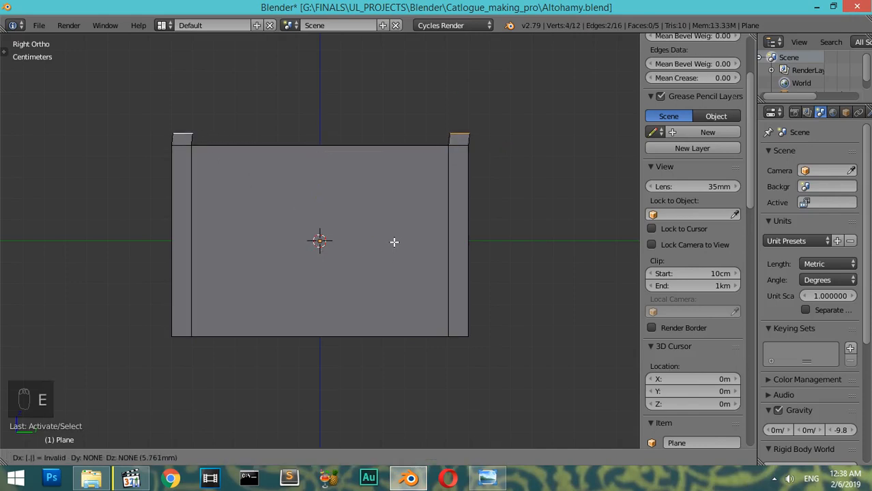
key(Return)
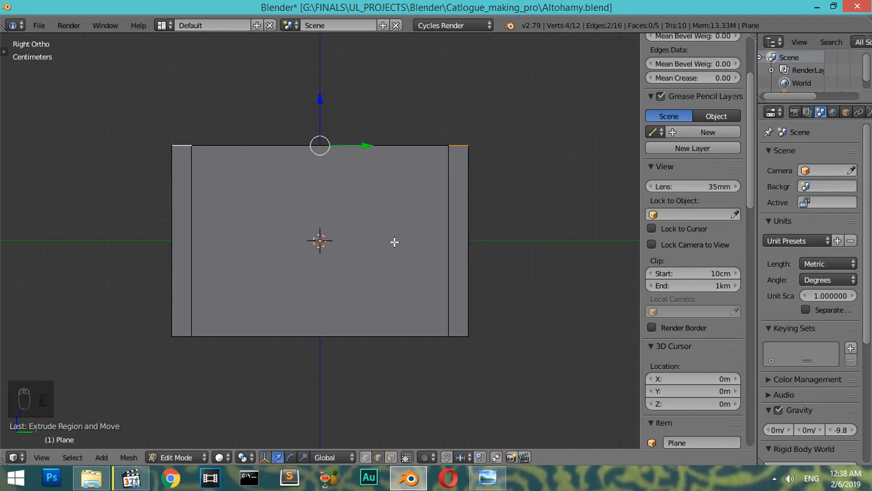
text(gz.02)
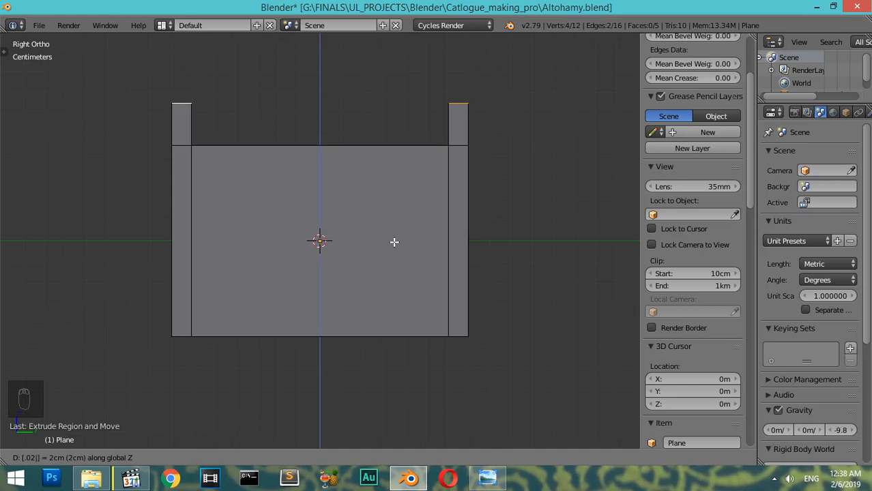
key(Escape)
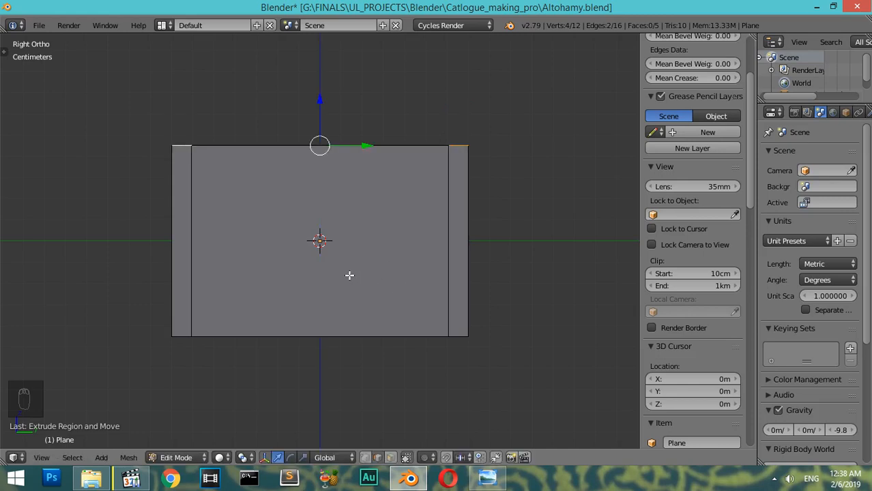
Remove the doubled vertices across the whole mesh and return to Object Mode
key(a)
key(a)
key(a)
key(w)
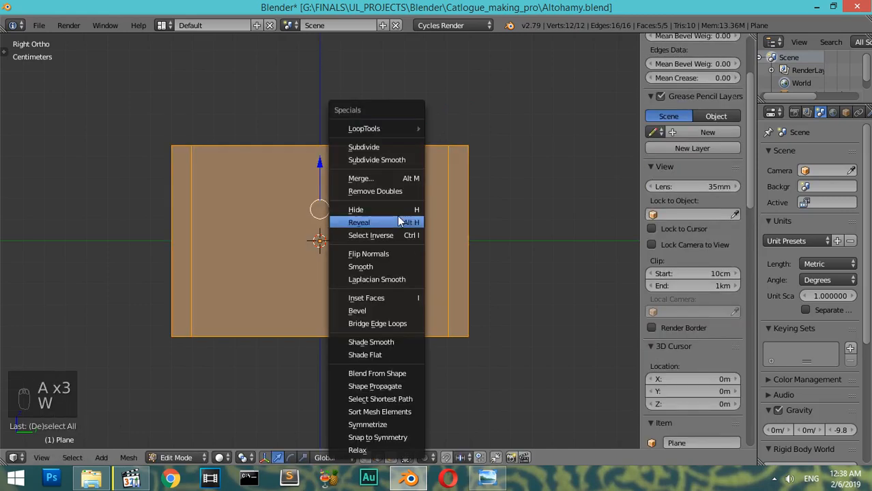
click(392, 190)
scroll(744, 126, up, 5)
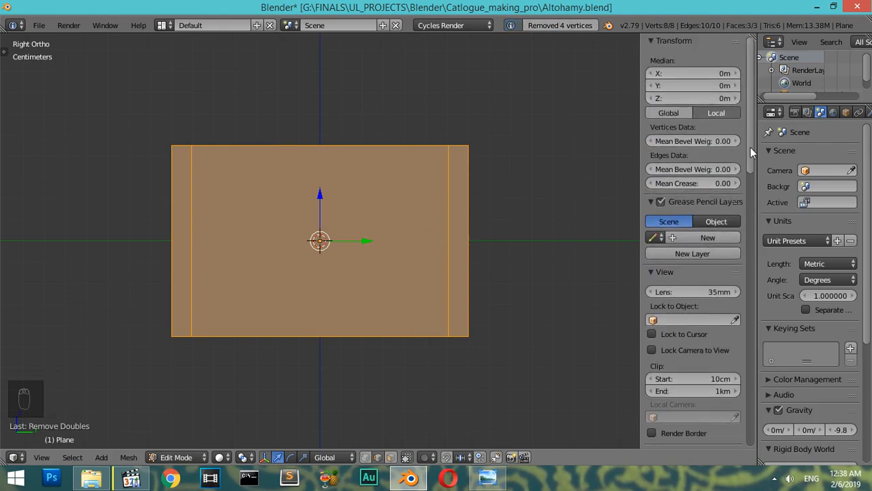
key(Tab)
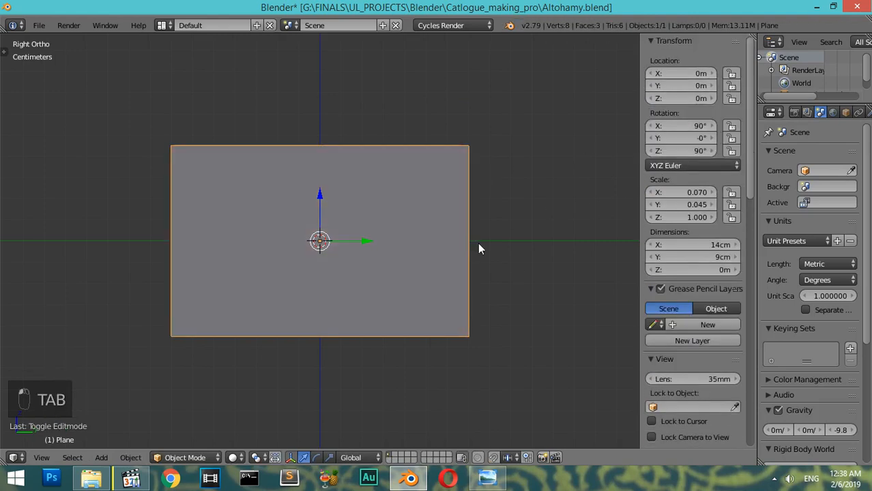
Set the plane's dimensions to 20 cm in X and 10 cm in Y
click(689, 244)
text(20)
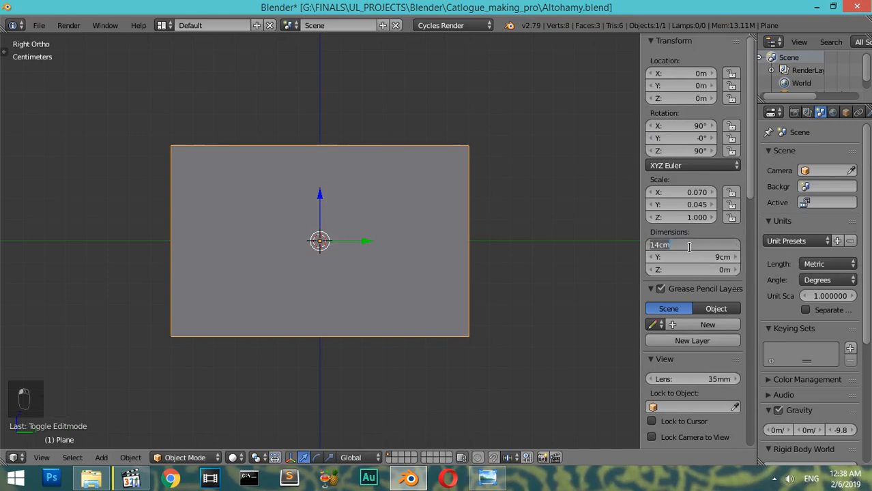
key(Return)
click(699, 257)
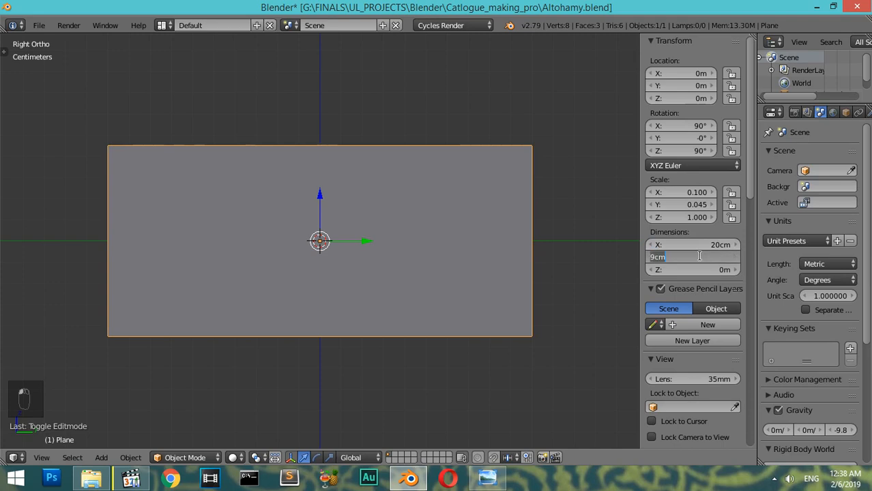
text(10)
key(Return)
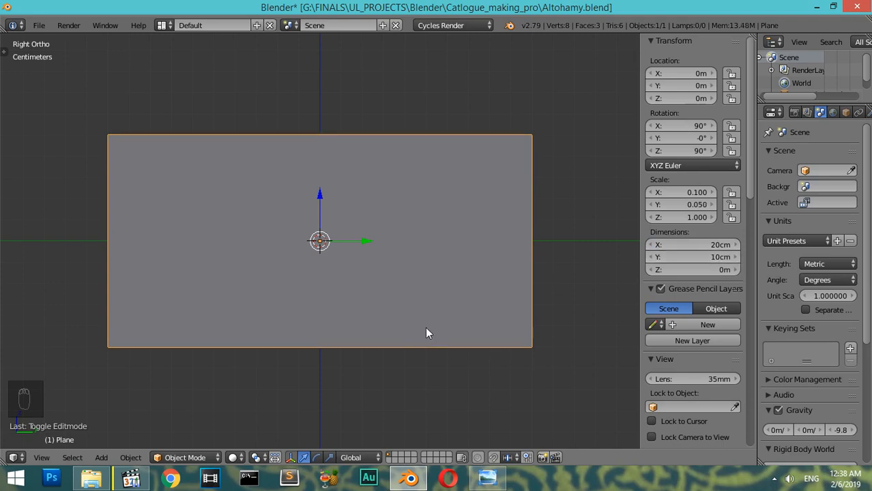
Move the plane 5 cm upward along the global Z axis so its lower edge sits on the ground line
text(gz)
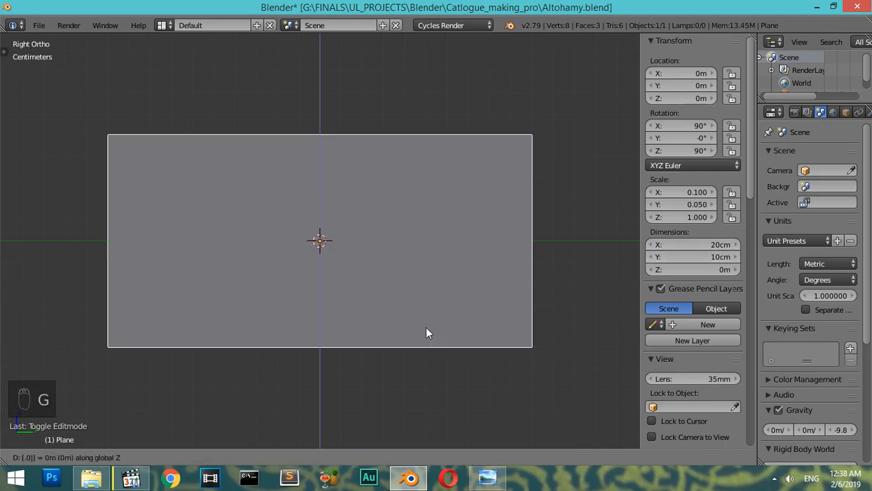
text(.05)
key(Return)
shift+middle_drag(434, 164, 497, 318)
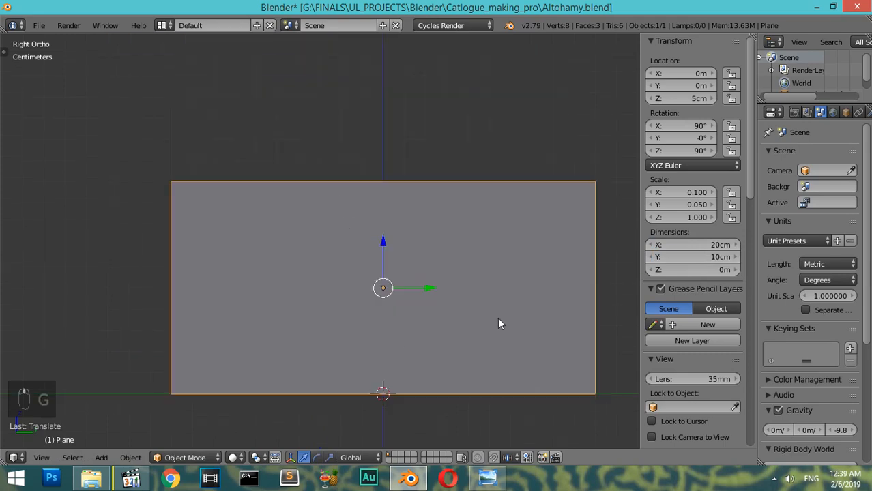
Check the cooktop photo and scale the two inner vertical edges of the plane by 0.95 along Y
key(Tab)
right_click(578, 186)
shift+right_click(177, 176)
click(496, 483)
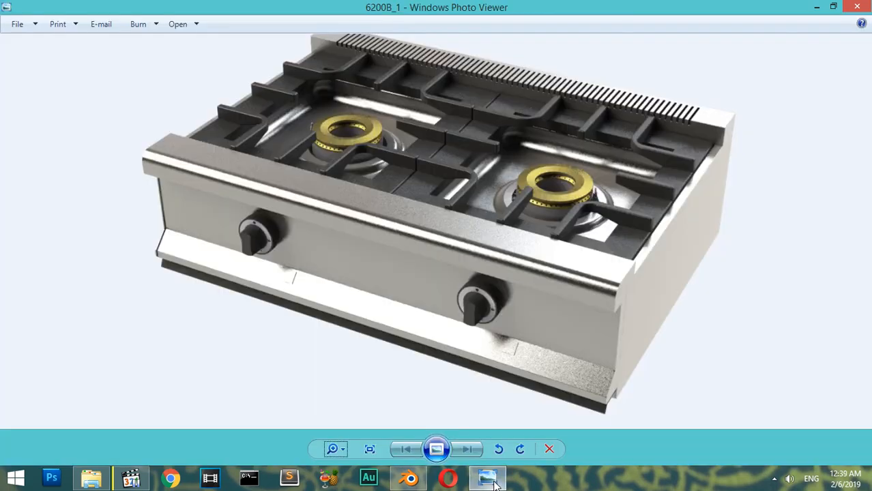
click(496, 483)
right_click(205, 252)
shift+right_click(545, 261)
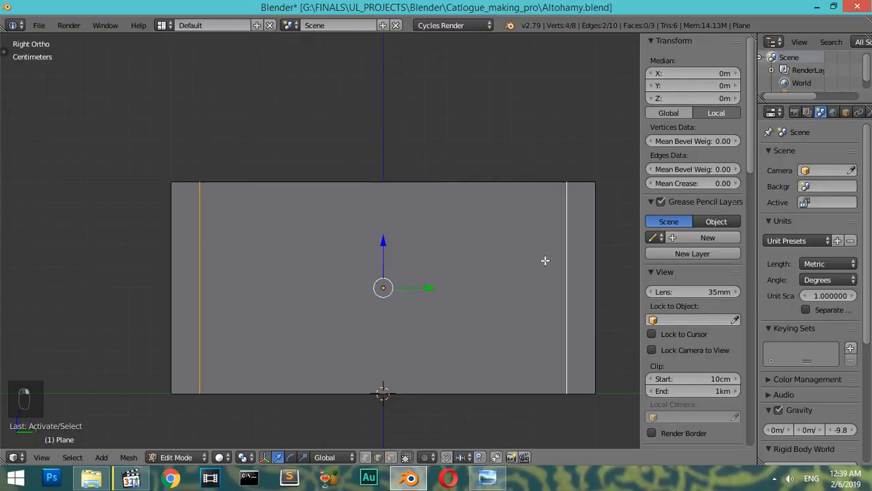
key(s)
middle_click(544, 262)
text(.9)
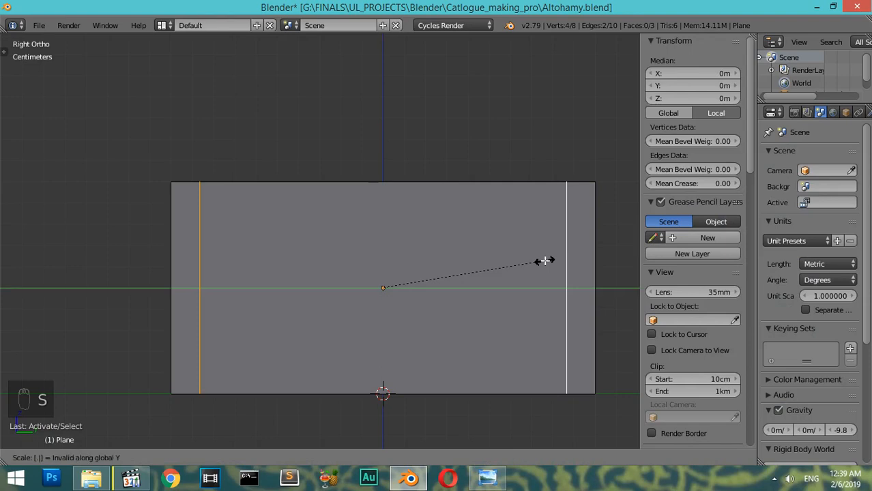
text(5)
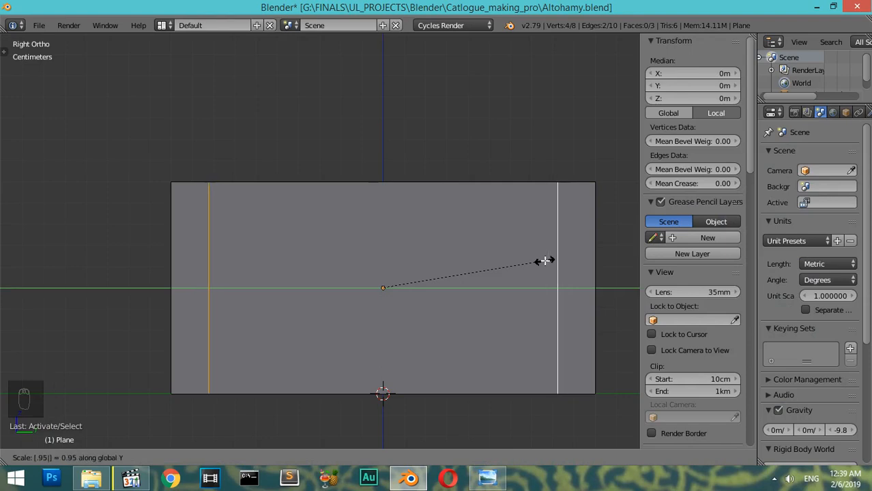
key(Return)
Apply the plane's rotation and scale in Object Mode
key(Tab)
key(ctrl+a)
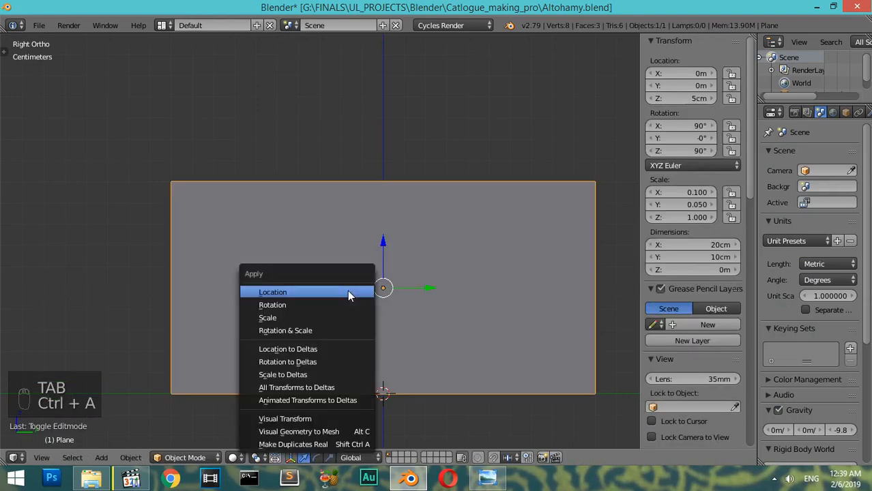
click(312, 330)
Extrude the upper edges of the two narrow end strips 1.7 cm upward along Z
key(Tab)
right_click(568, 178)
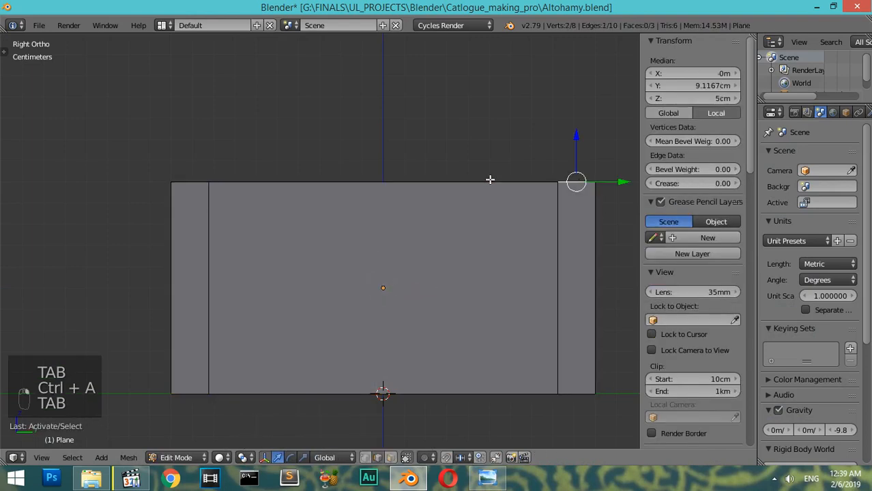
shift+right_click(166, 183)
key(e)
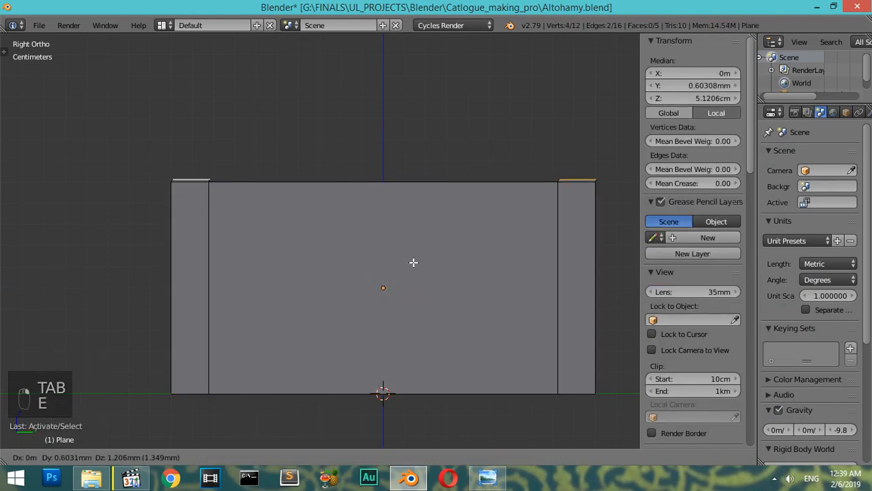
text(z)
text(.02)
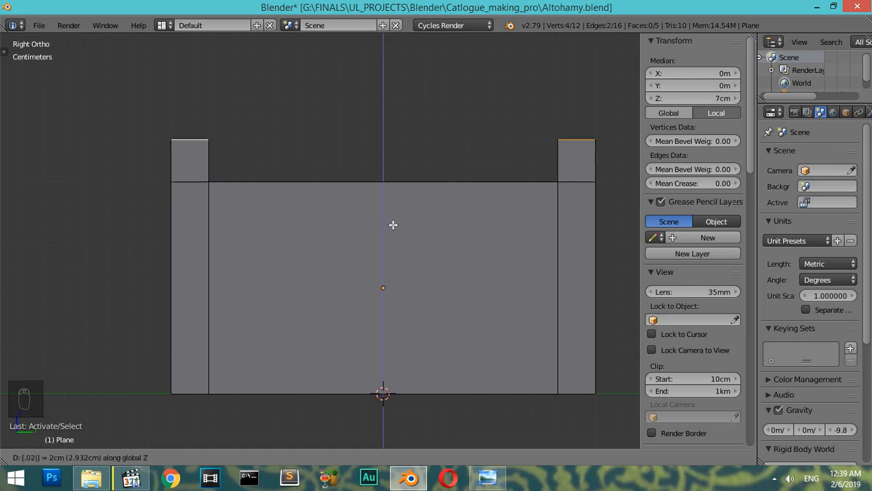
key(BackSpace)
text(17)
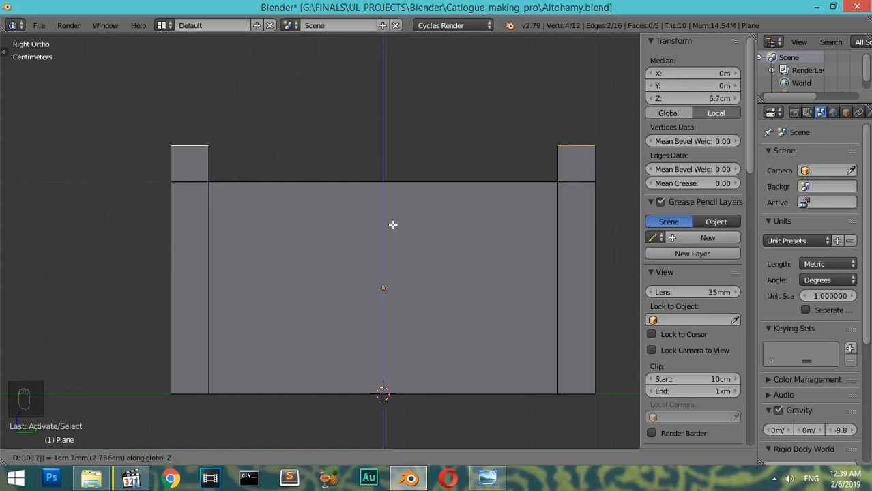
key(Return)
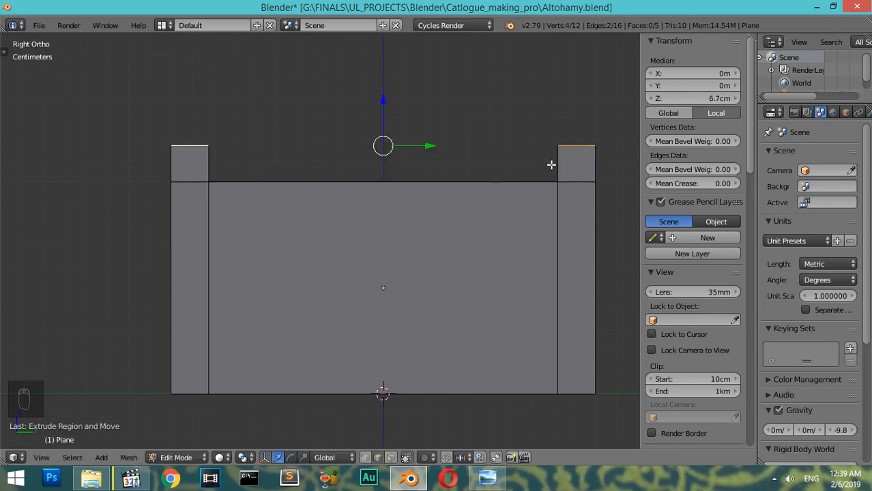
Check the cooktop photo, and in vertex mode extrude the raised front strip's upper outer corner 1 cm outward along negative Y
click(498, 479)
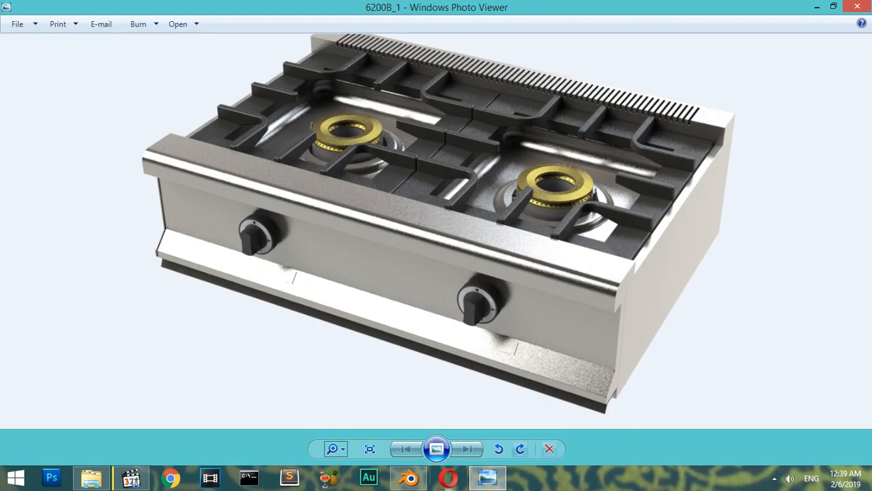
click(409, 478)
shift+middle_drag(283, 411, 343, 428)
click(365, 458)
shift+middle_drag(286, 198, 318, 206)
mouse_move(318, 206)
ctrl+middle_down()
mouse_move(294, 194)
mouse_move(313, 213)
ctrl+middle_up()
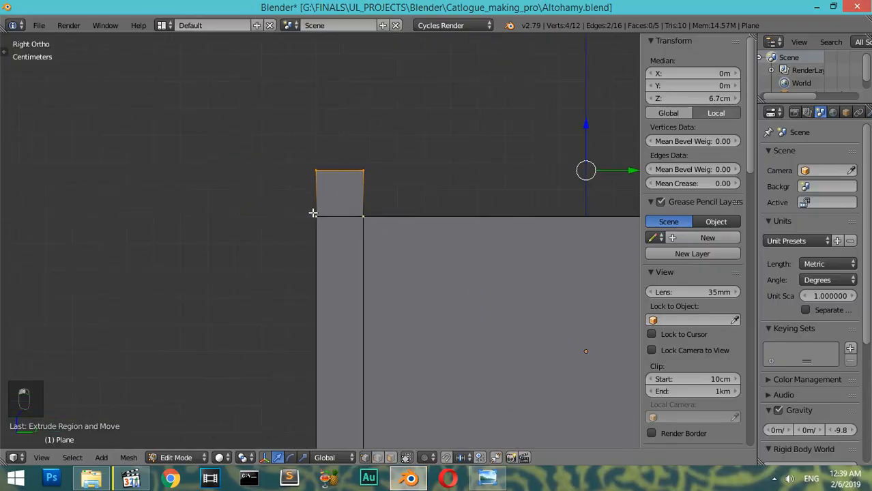
right_click(315, 171)
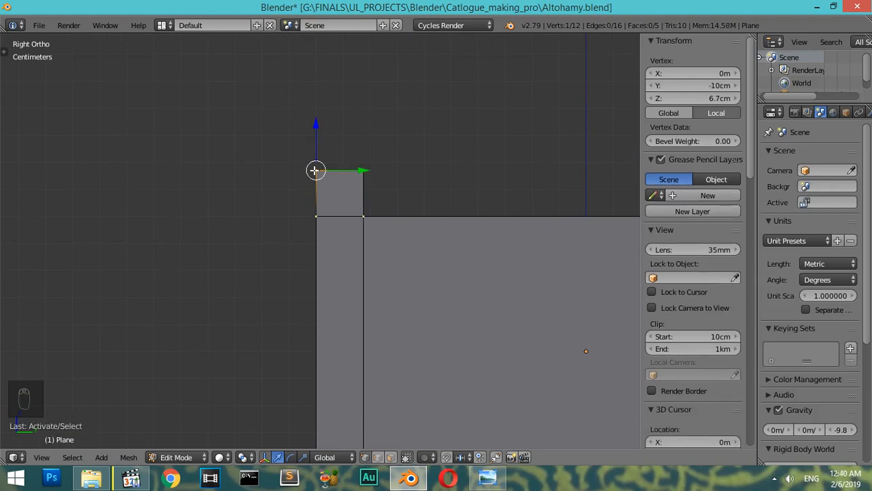
key(n)
key(e)
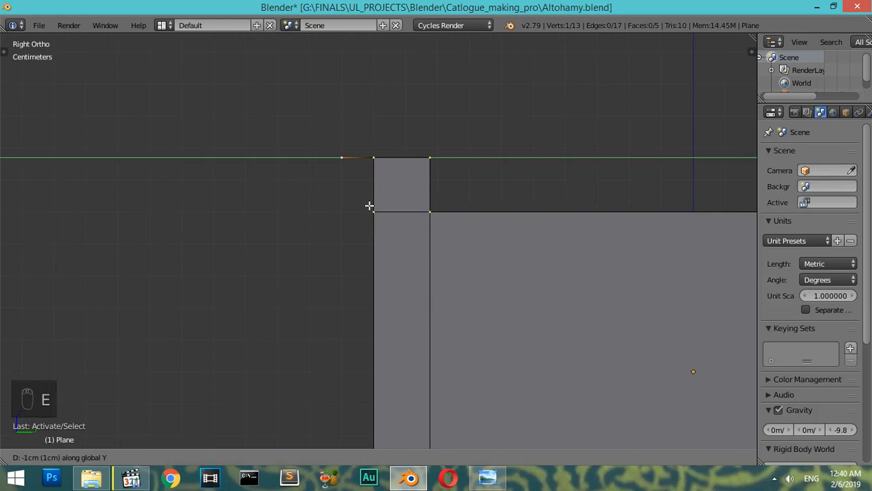
click(369, 206)
Compare with the cooktop photo and extrude a helper vertex 1 cm straight down from the end of the front lip edge
shift+middle_drag(310, 176, 341, 194)
scroll(315, 158, up, 1)
scroll(346, 160, up, 2)
click(501, 484)
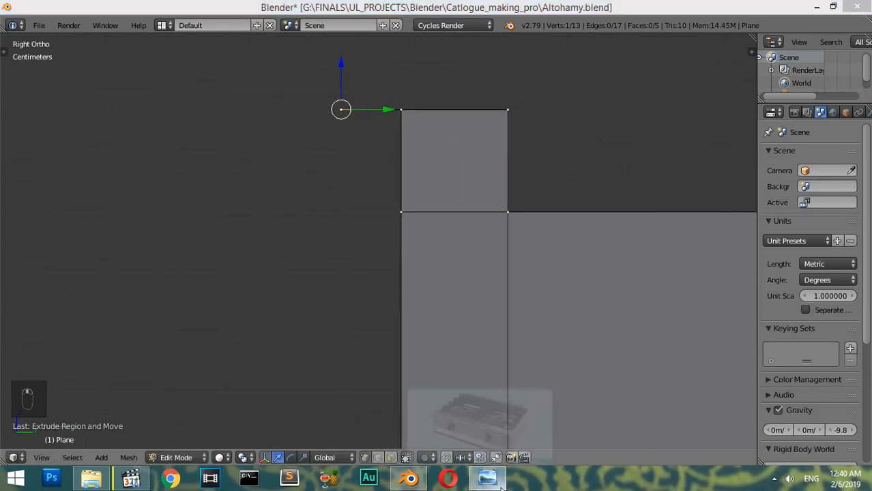
click(501, 484)
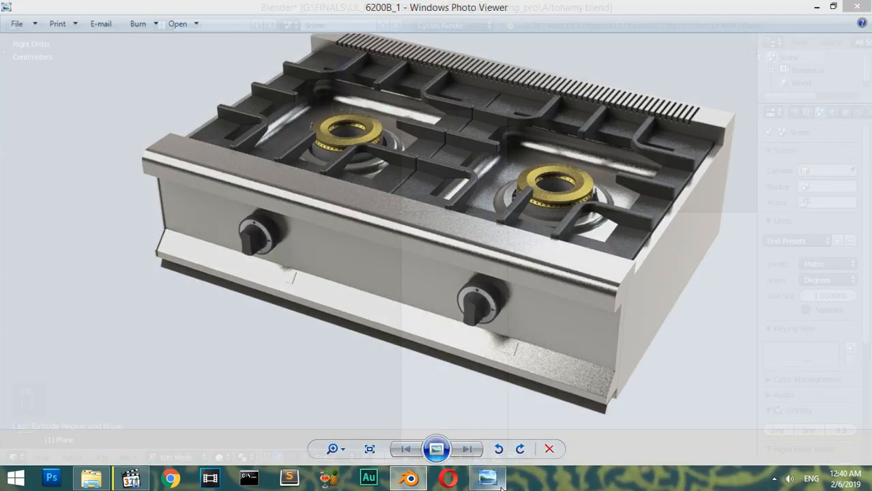
shift+middle_drag(354, 182, 384, 216)
scroll(383, 213, up, 1)
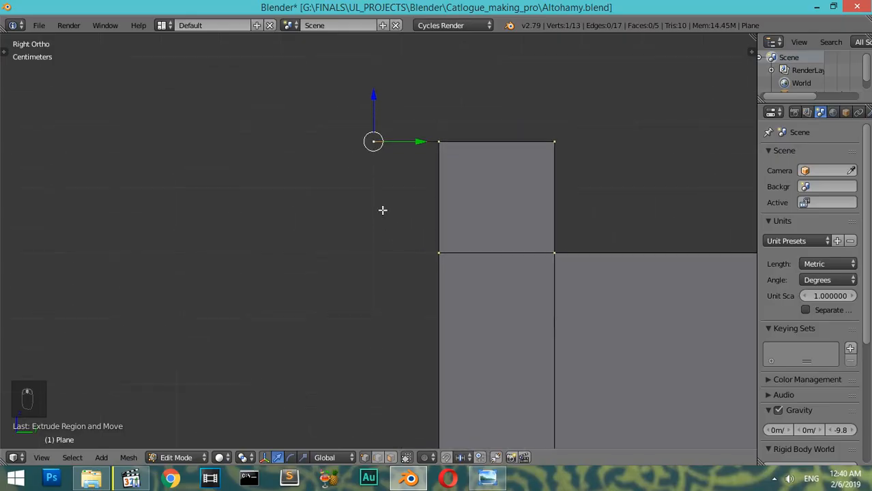
key(e)
click(391, 276)
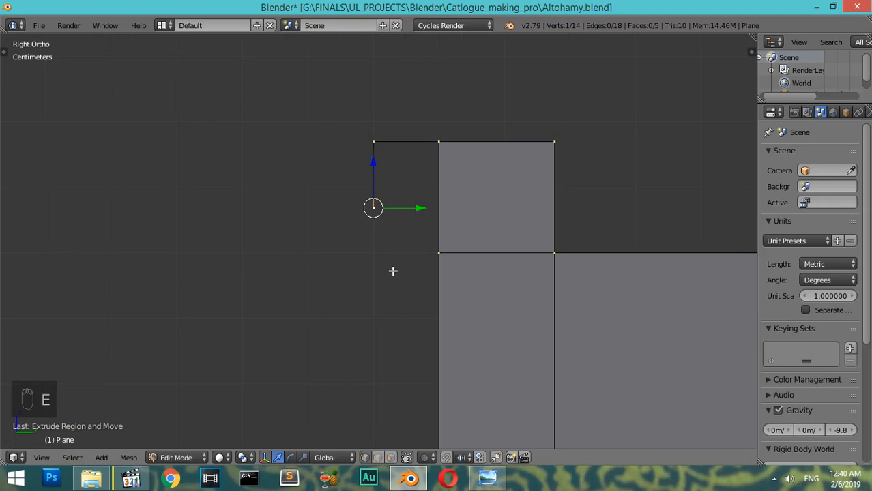
Snap the 3D cursor to the helper vertex and delete that vertex
key(shift+s)
click(370, 329)
key(x)
click(372, 210)
Spin the front lip's end vertex around the 3D cursor by -90° in 6 steps to form its rounded corner
right_click(373, 143)
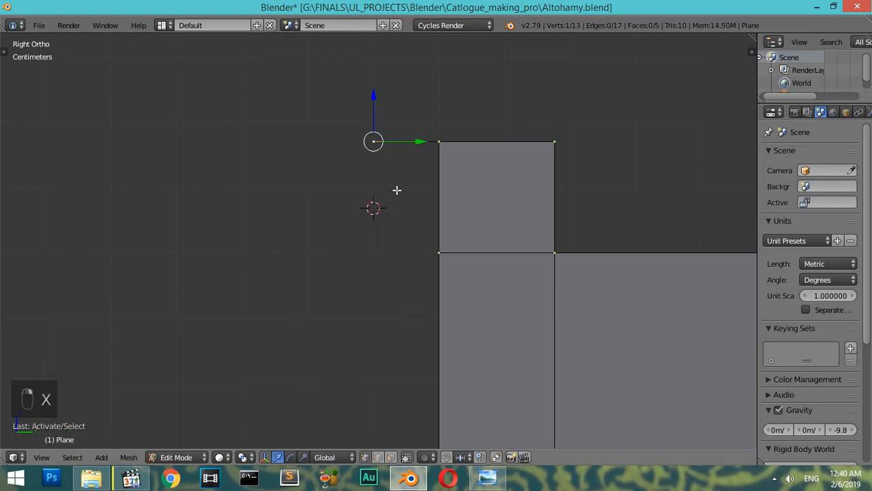
key(alt+r)
key(t)
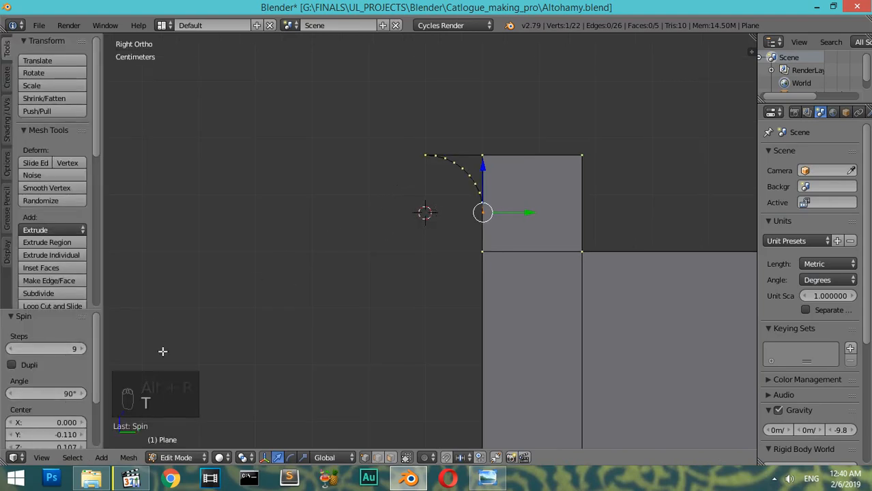
click(57, 393)
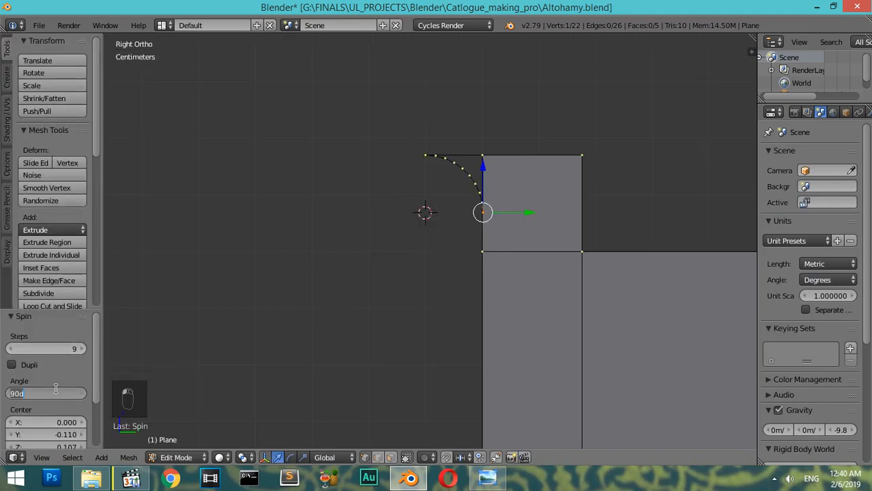
key(Return)
click(62, 346)
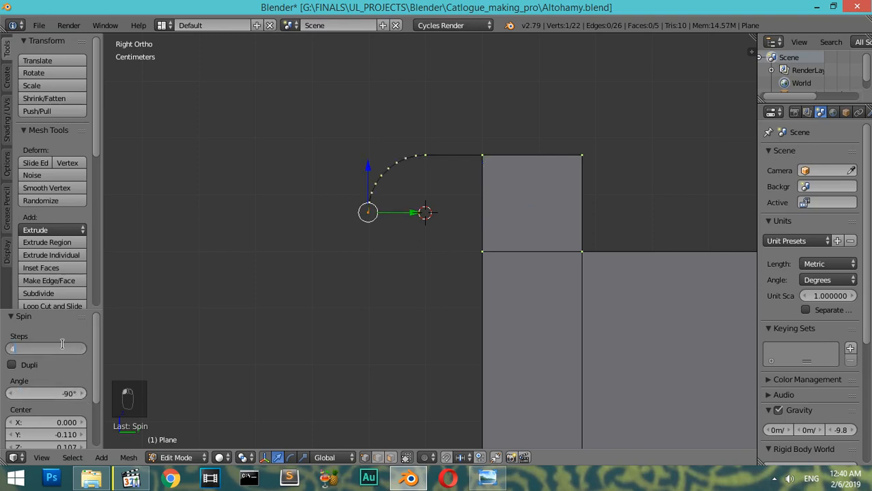
key(Return)
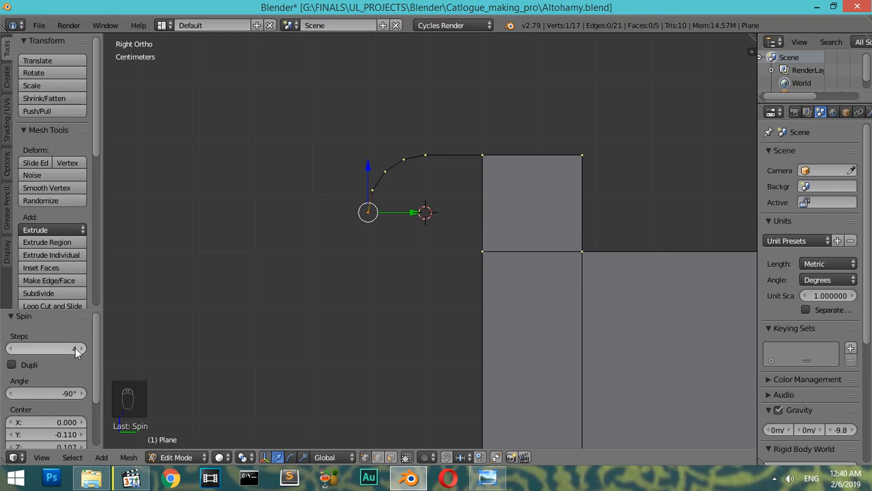
click(84, 349)
click(83, 349)
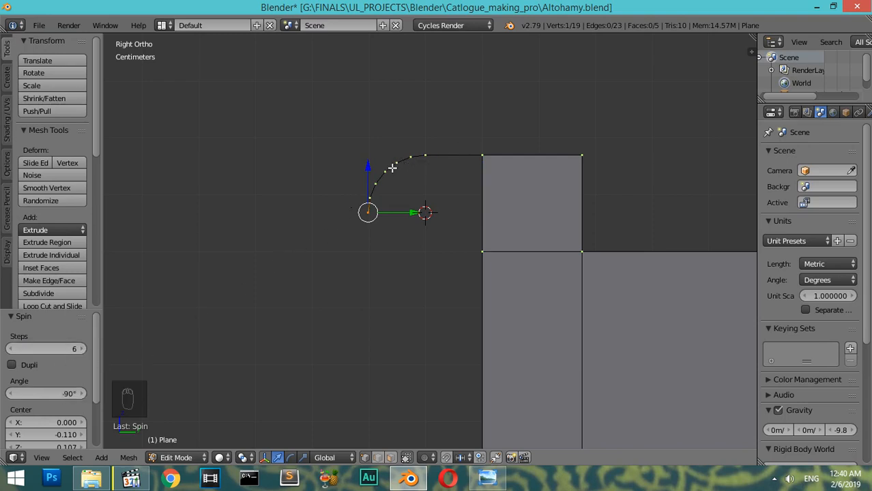
key(r)
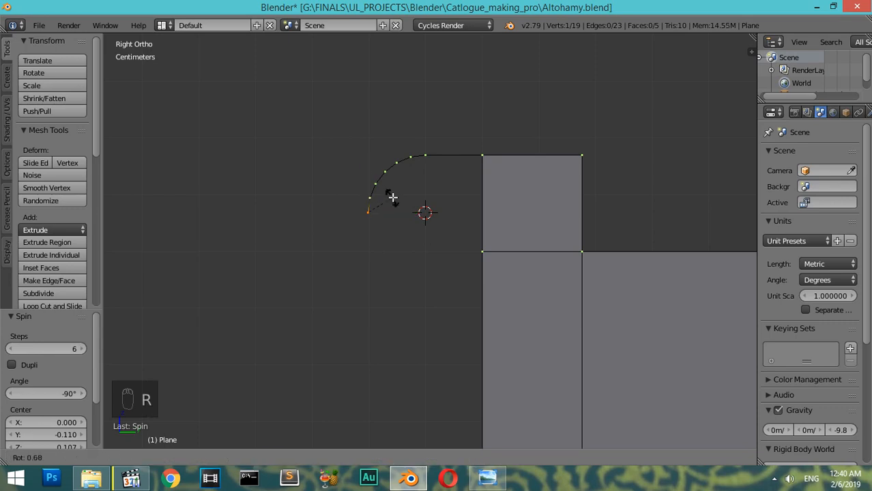
right_click(393, 198)
key(t)
Check the cooktop photo and extrude the arc's end vertex down along Z below the raised strip's base, and inward along Y toward the body
shift+middle_drag(382, 241, 396, 206)
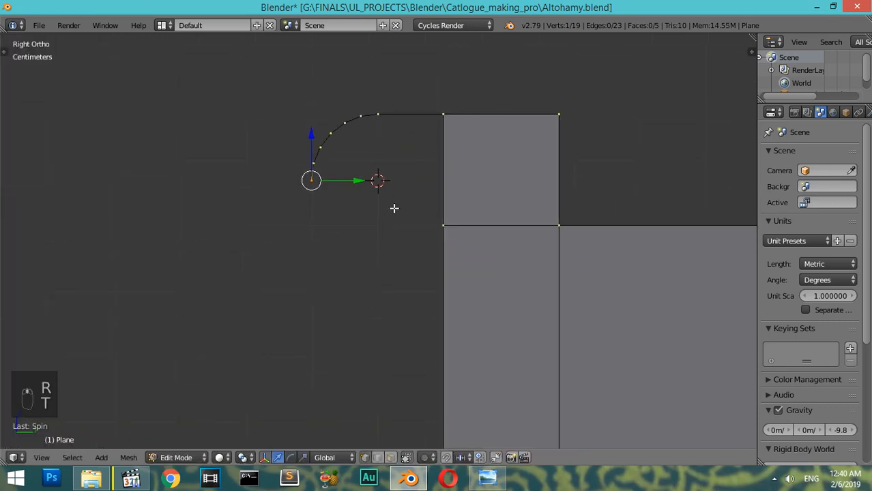
click(490, 480)
click(490, 480)
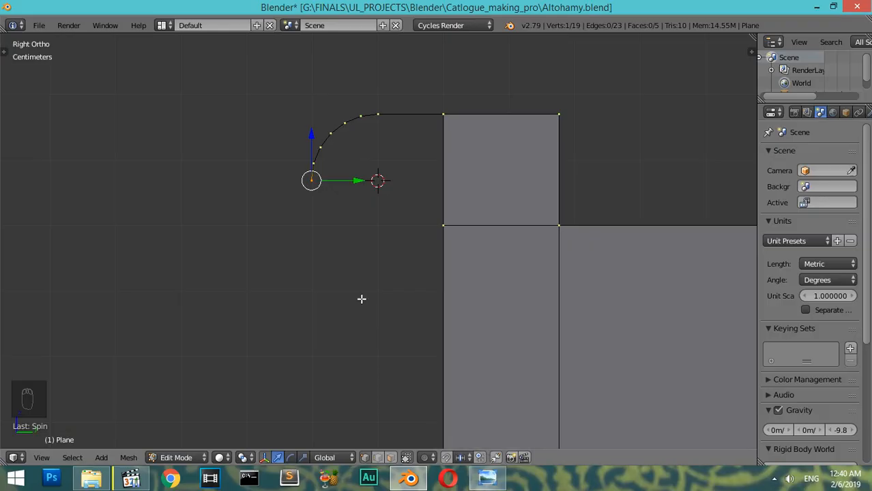
shift+scroll(340, 177, down, 3)
key(e)
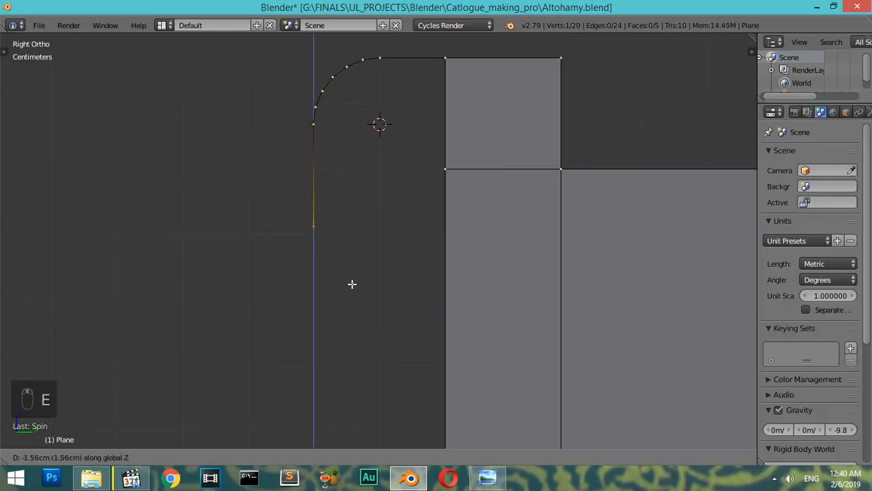
click(369, 256)
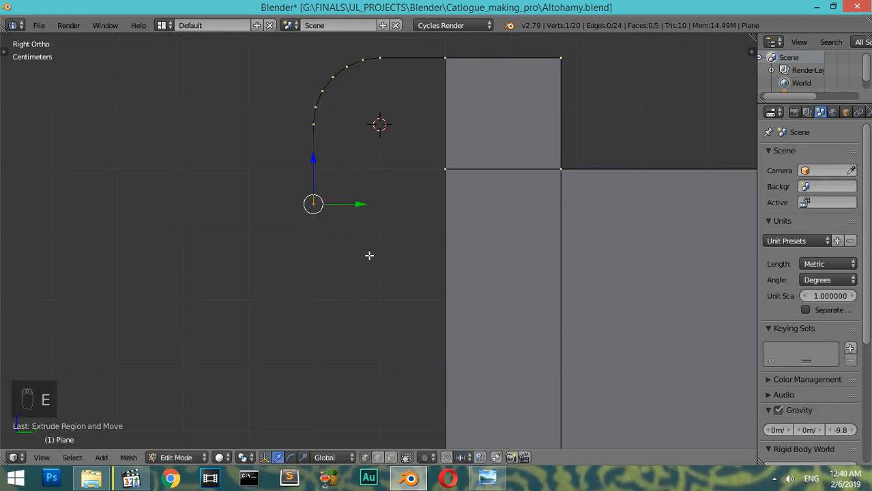
key(e)
click(457, 265)
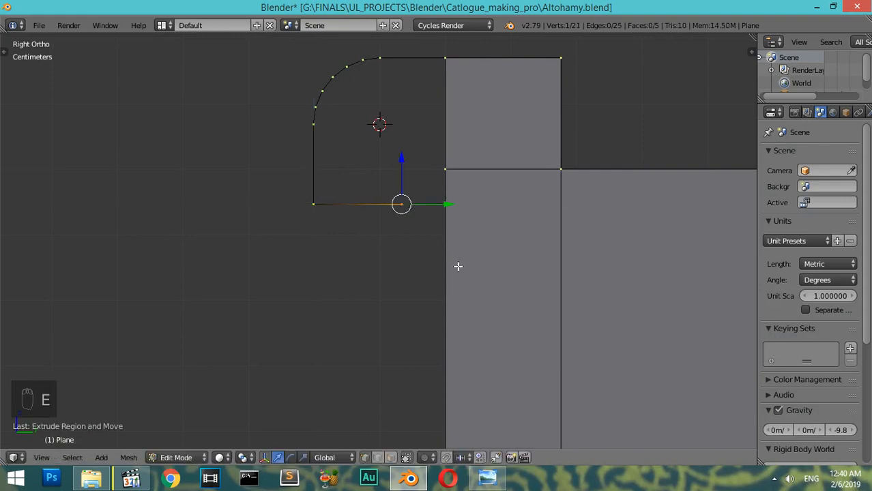
Enable vertex snapping and move the lip's inner end vertex along Y to align with the start of the rounded corner
key(shift+Tab)
click(459, 457)
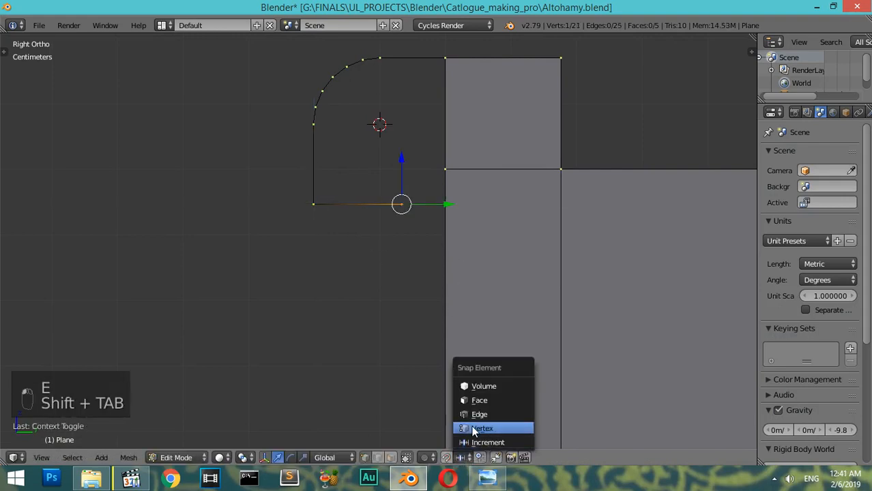
click(476, 430)
key(g)
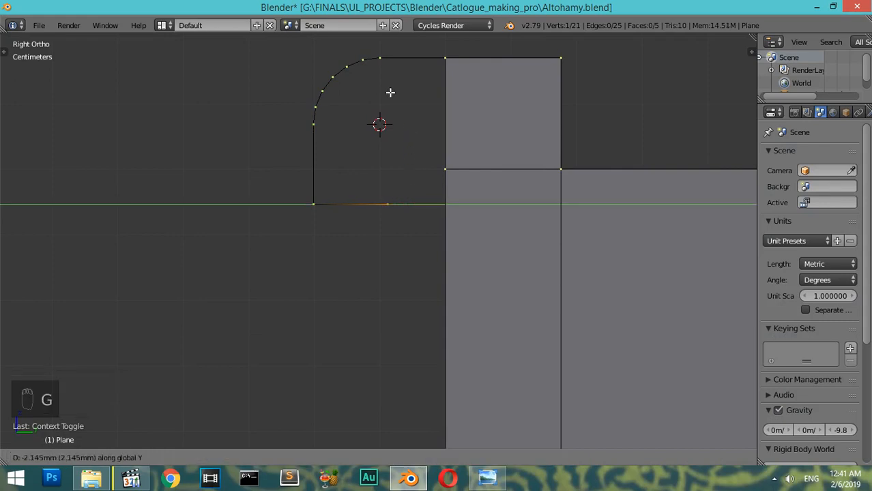
click(381, 57)
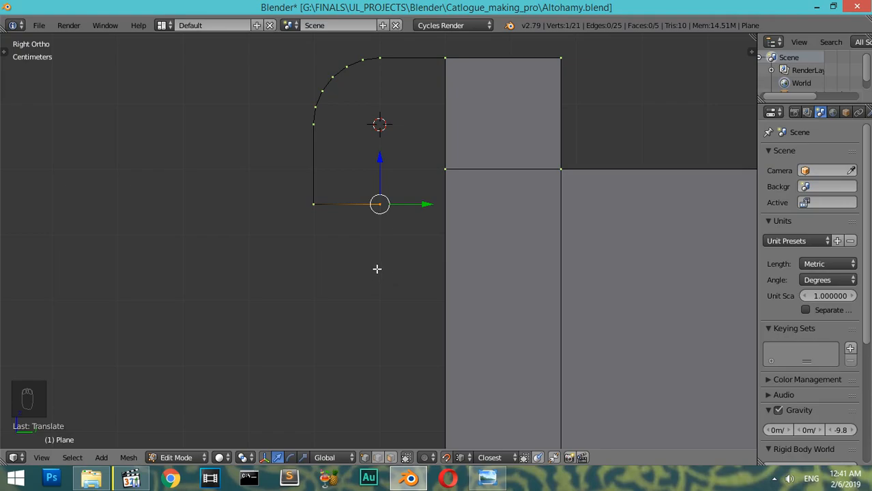
Check the cooktop photo and extrude the lip's inner end vertex down along Z to form the front panel line above the base
click(487, 480)
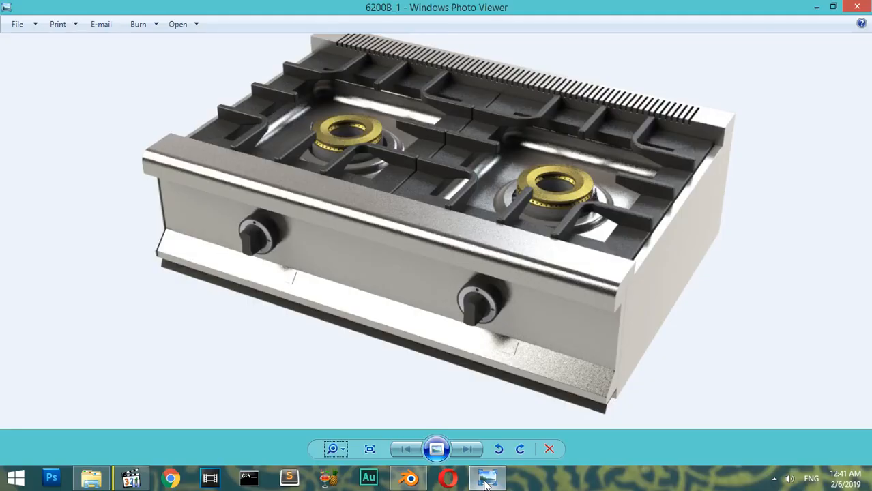
click(486, 484)
shift+middle_drag(423, 314, 441, 246)
key(KP_Subtract)
key(KP_Subtract)
key(KP_Subtract)
key(KP_Subtract)
key(KP_Subtract)
key(KP_Subtract)
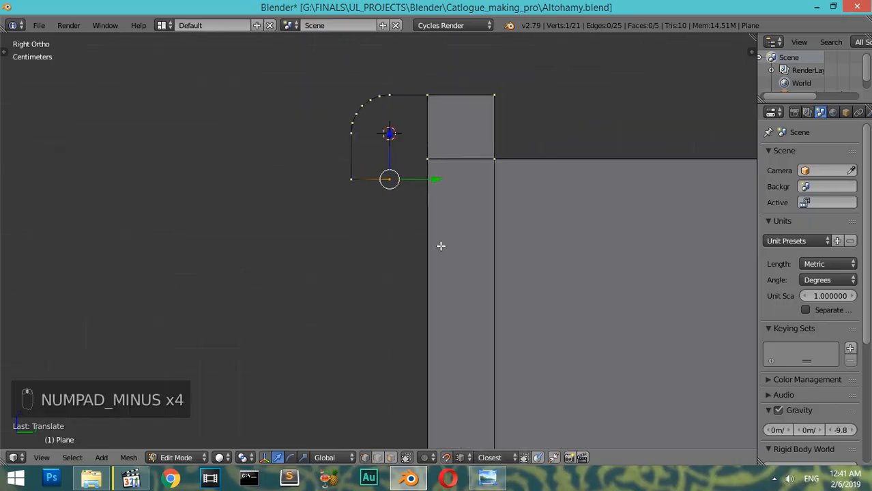
shift+middle_drag(421, 282, 434, 189)
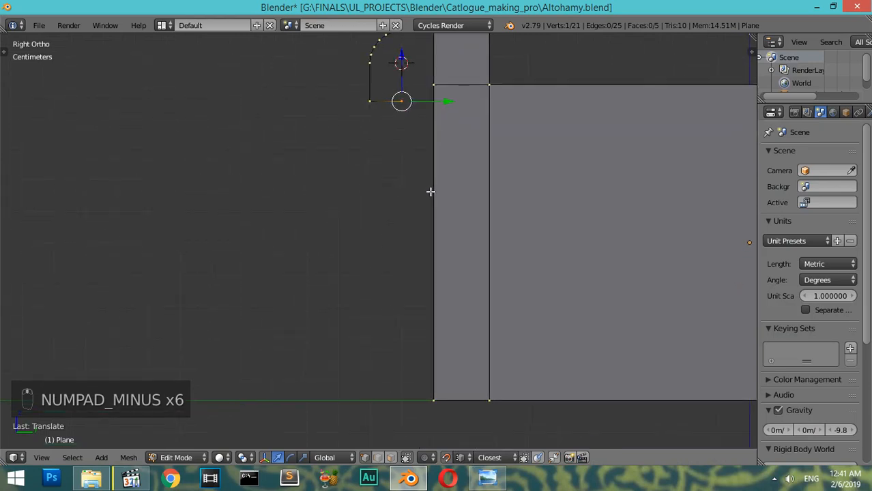
key(e)
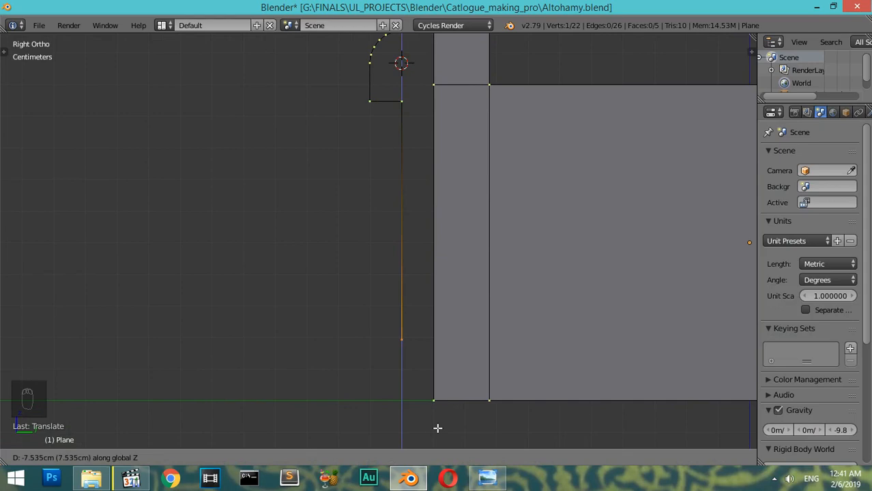
click(437, 425)
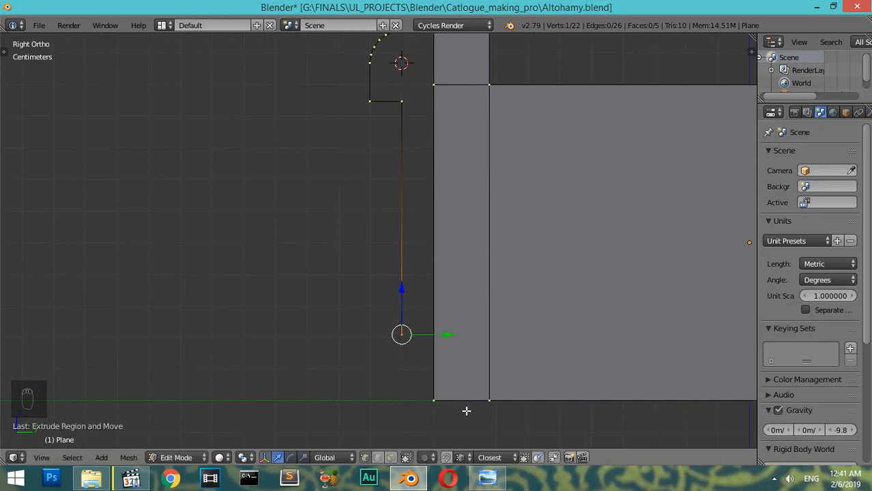
Compare the front panel with the cooktop photo and raise the panel line's lower end vertex slightly along Z
click(487, 478)
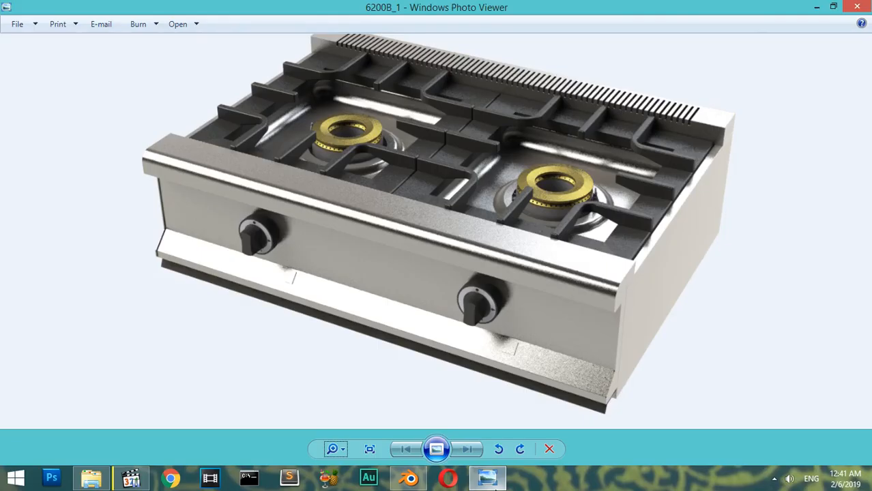
click(487, 477)
drag(402, 296, 404, 276)
click(490, 479)
click(497, 480)
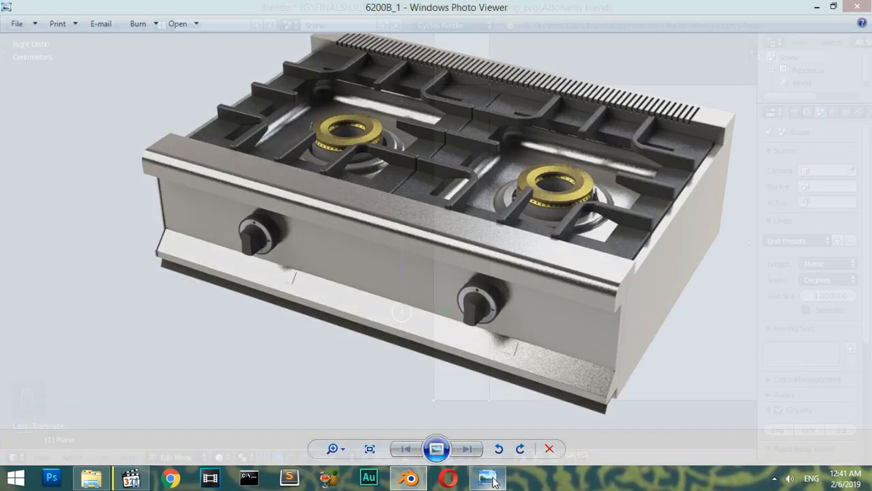
Add a horizontal loop cut just above the body's bottom edge and compare with the cooktop photo
key(ctrl+r)
click(439, 376)
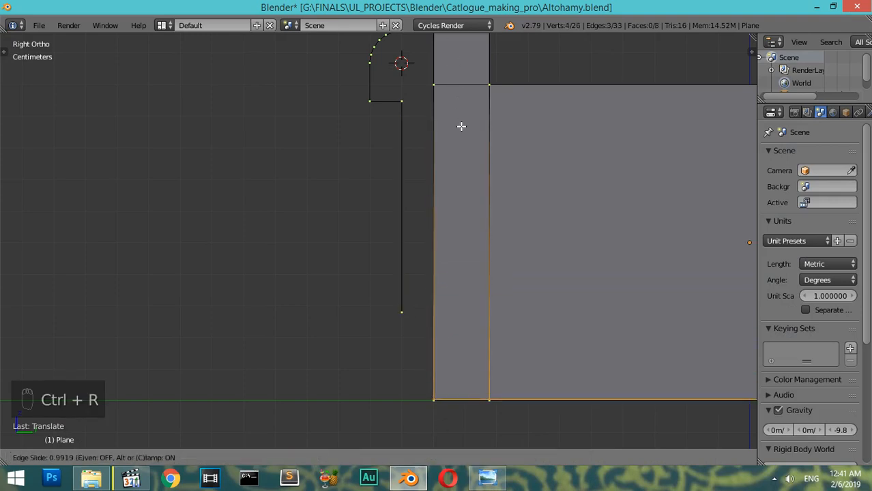
click(465, 92)
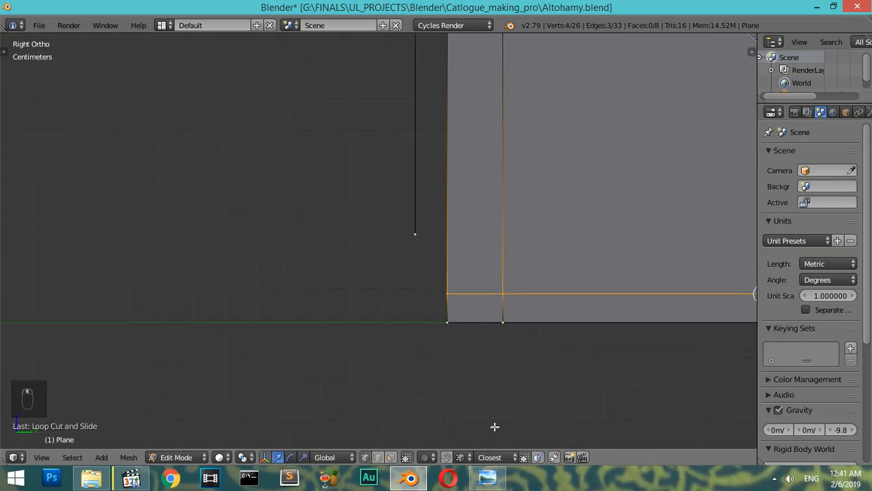
click(487, 480)
click(492, 486)
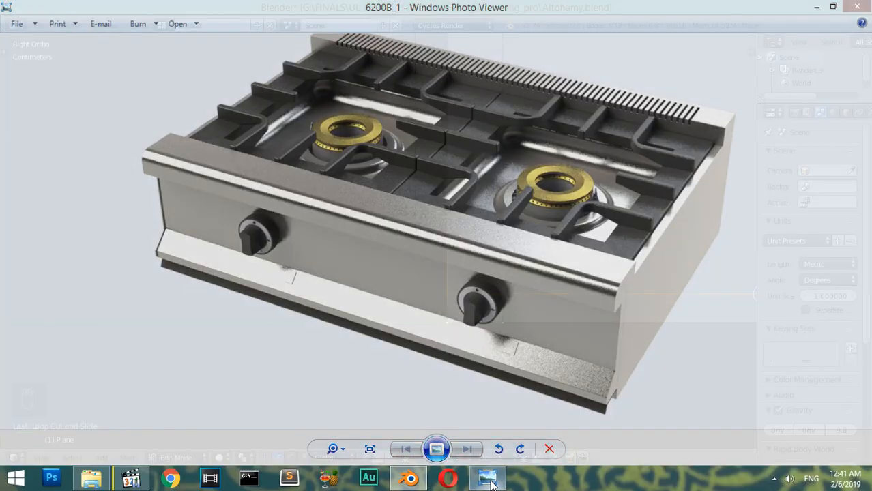
Extrude the bottom strip's front edge forward along Y and snap it in line with the front panel line
right_click(444, 296)
shift+middle_drag(453, 261, 470, 354)
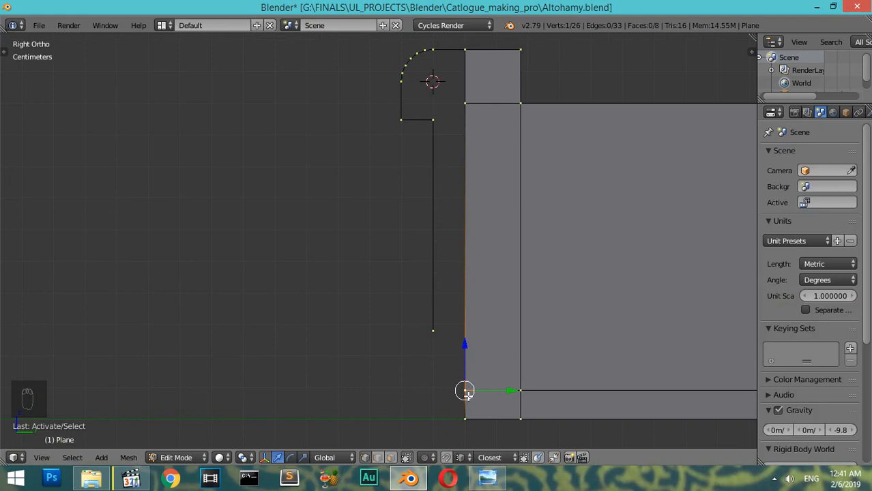
shift+right_click(468, 418)
key(e)
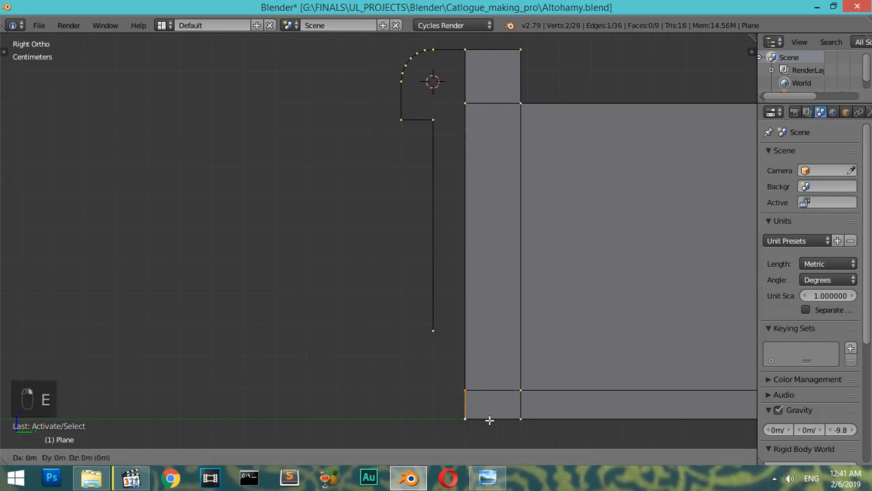
click(458, 419)
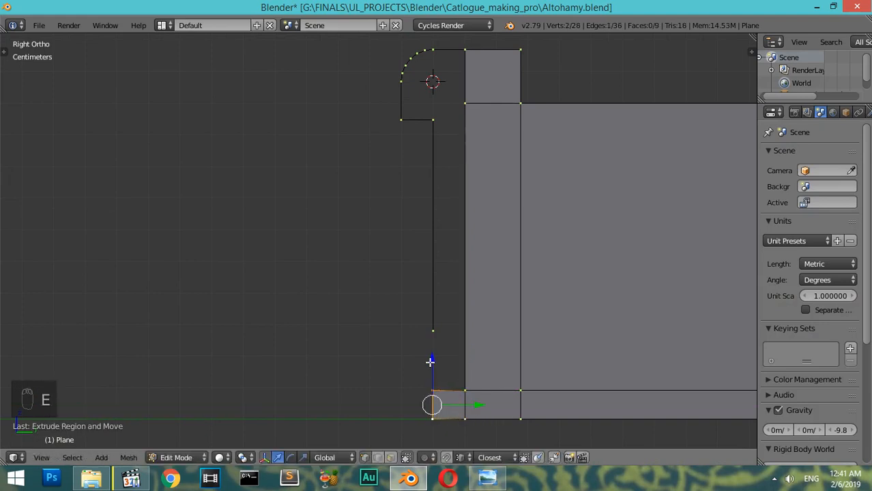
key(g)
click(432, 334)
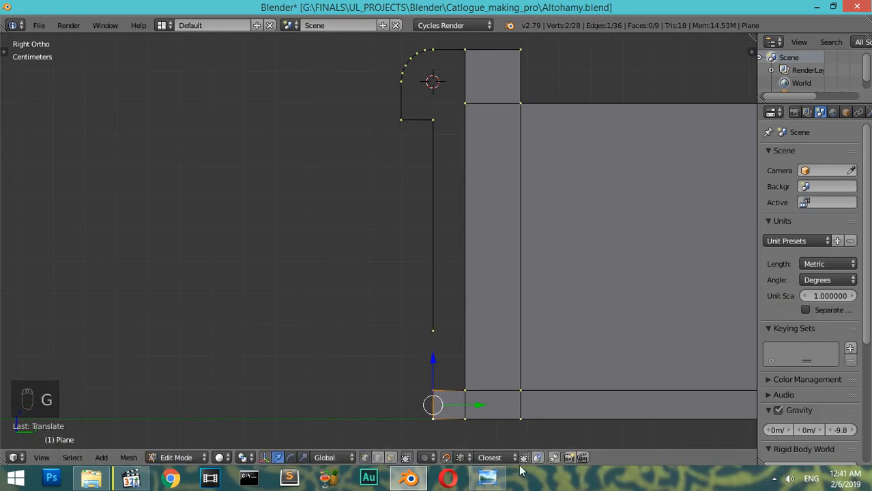
Check the cooktop photo and extrude the bottom strip's upper front vertex forward along Y, placing it slightly beyond the front lip
click(492, 480)
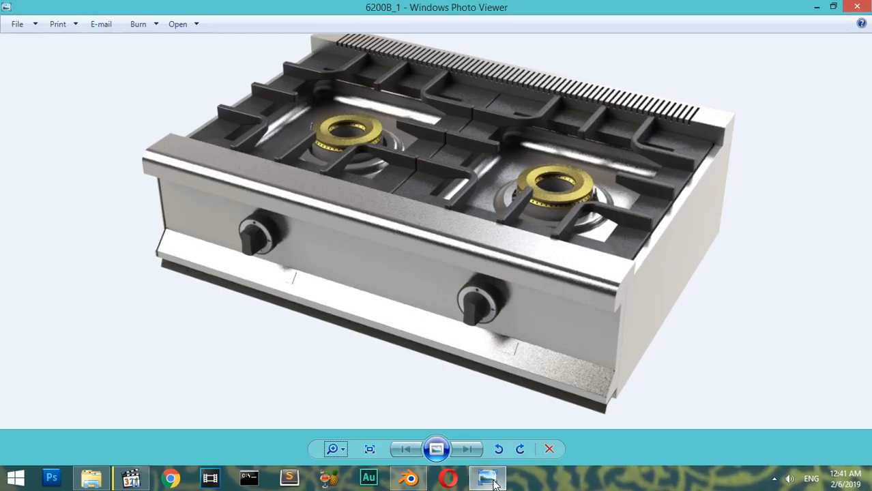
click(492, 481)
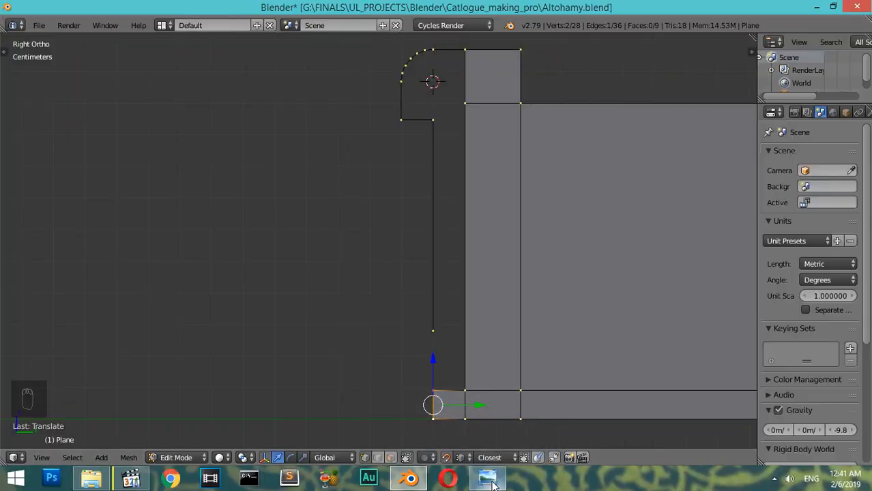
click(492, 481)
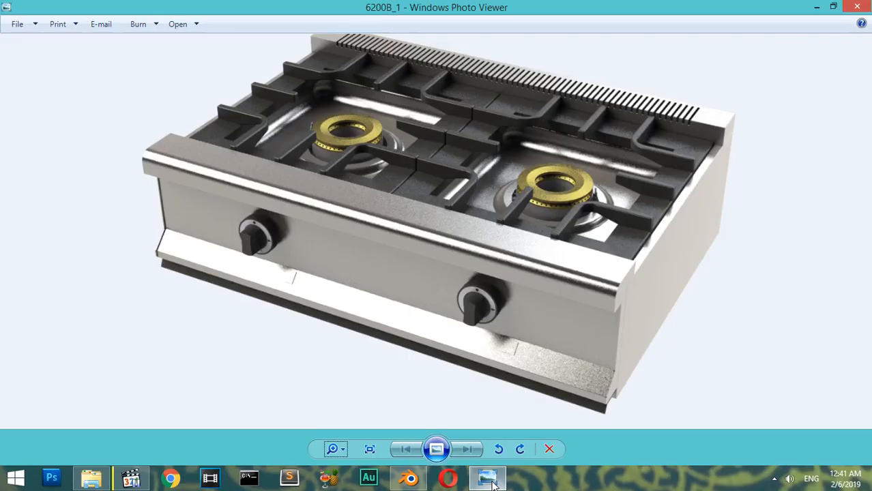
click(494, 485)
right_click(437, 387)
key(e)
key(y)
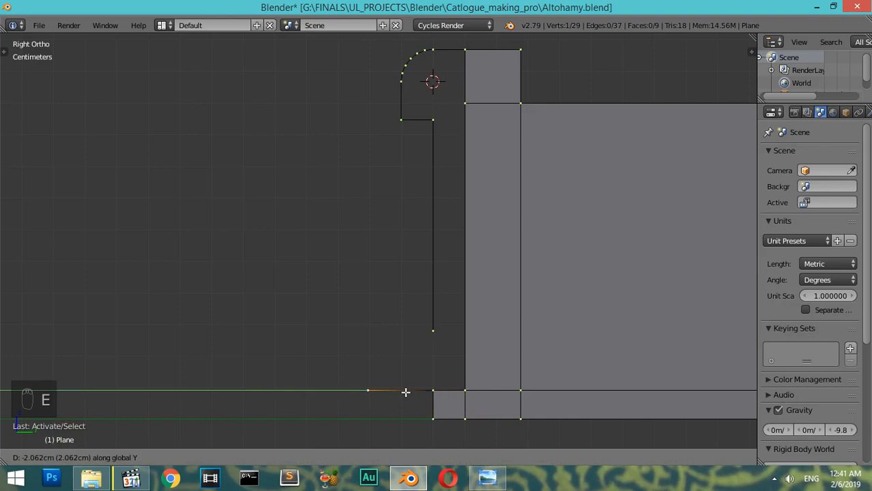
click(405, 392)
key(g)
key(y)
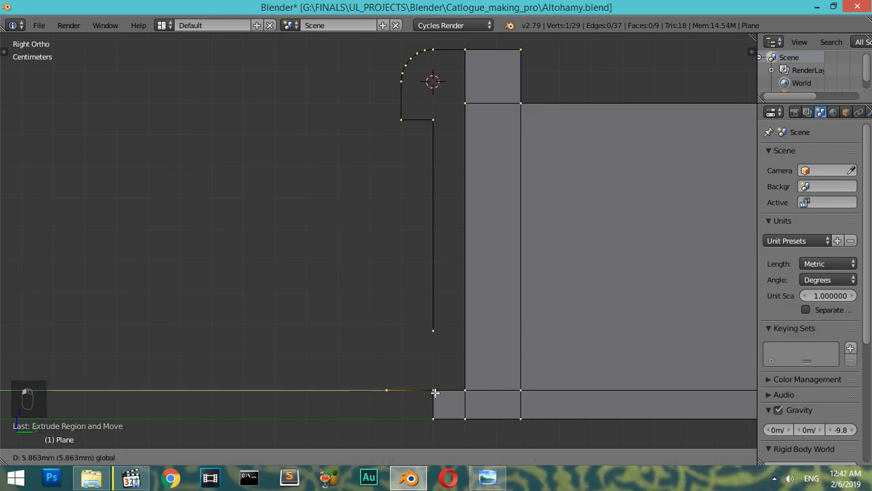
click(390, 390)
Check the cooktop photo and extrude the protruding vertex about 6 mm up along Z
click(487, 478)
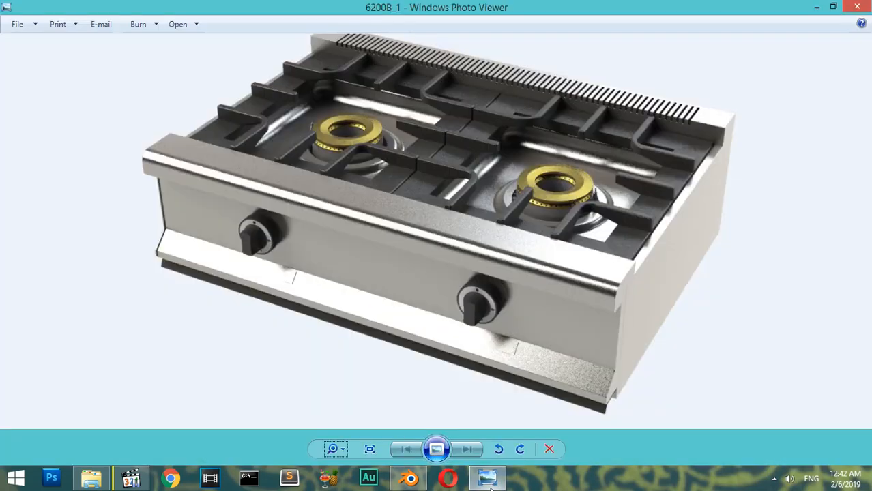
click(488, 480)
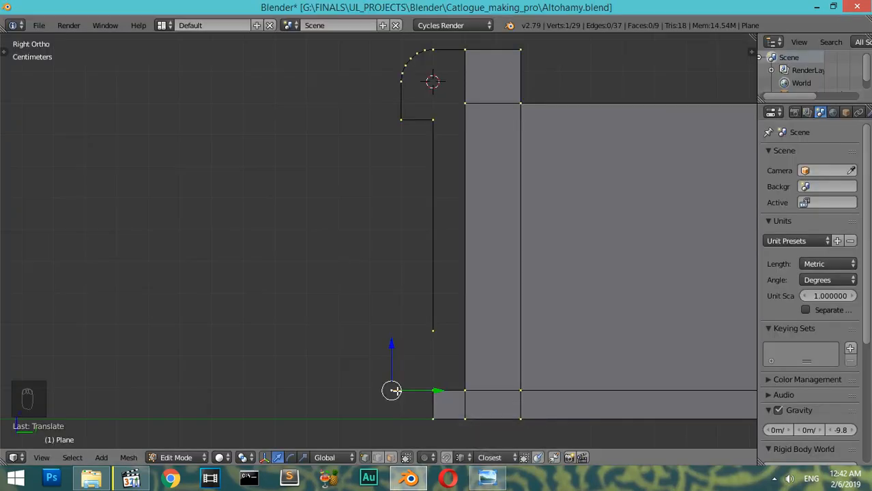
key(e)
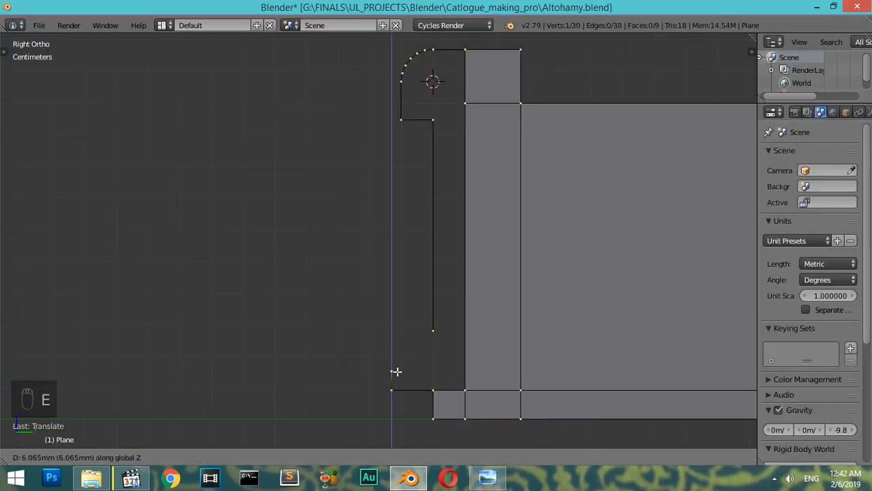
click(396, 372)
Join the extruded vertex to the front panel line's lower end with an edge and raise that end vertex along Z
shift+right_click(432, 331)
key(f)
right_click(431, 330)
key(g)
key(z)
click(438, 301)
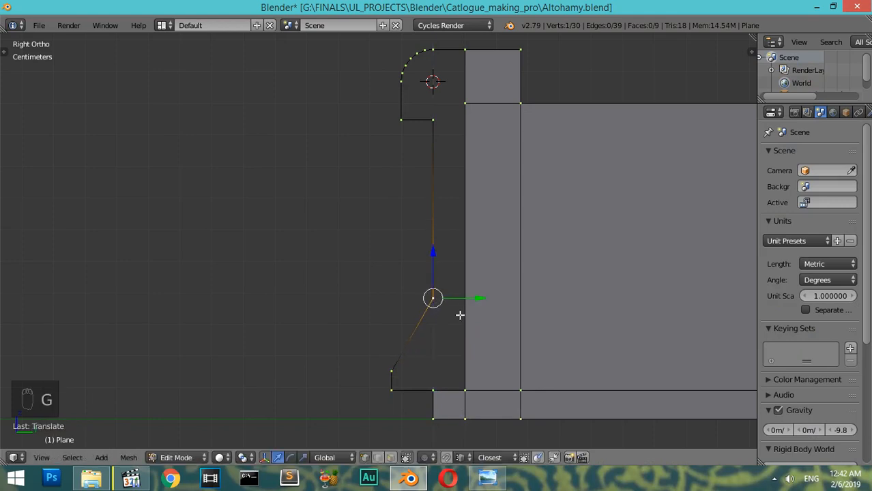
Examine the complete side profile outline in Object Mode from the right view
key(Tab)
key(Tab)
key(KP_Subtract)
key(KP_Subtract)
key(KP_Subtract)
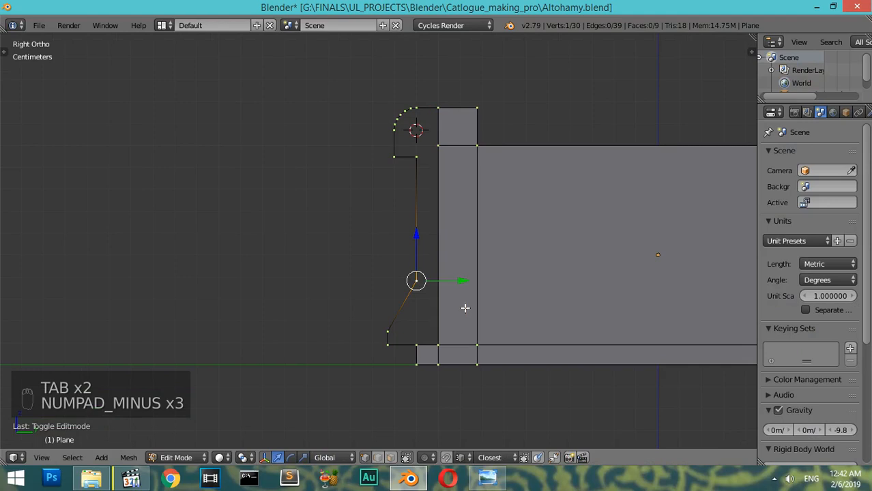
key(KP_Subtract)
key(KP_Subtract)
key(KP_Subtract)
key(KP_Subtract)
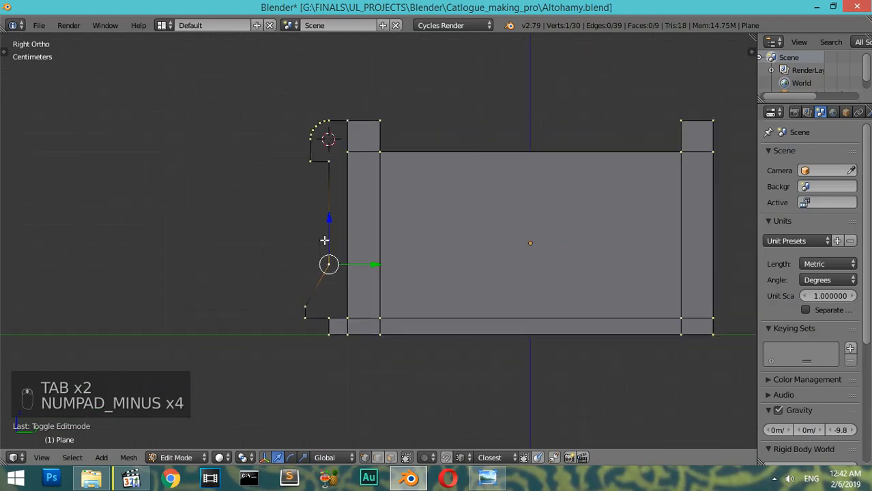
key(Tab)
scroll(413, 247, up, 3)
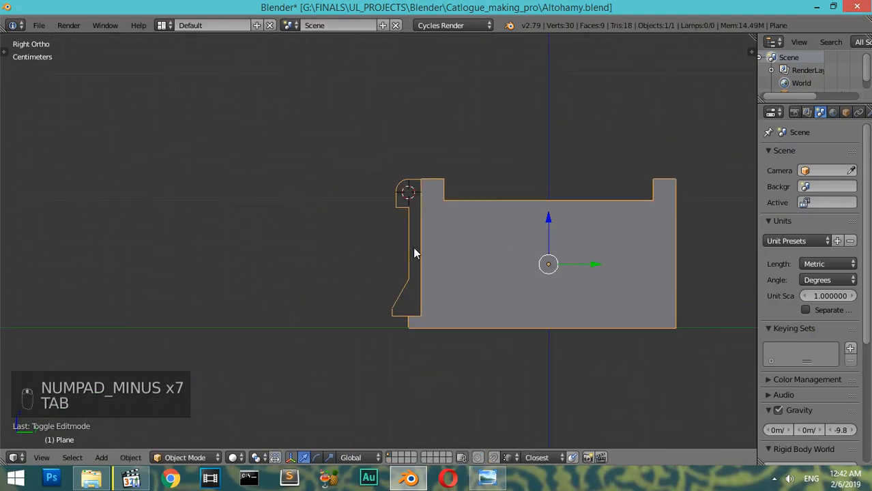
shift+middle_drag(459, 279, 312, 211)
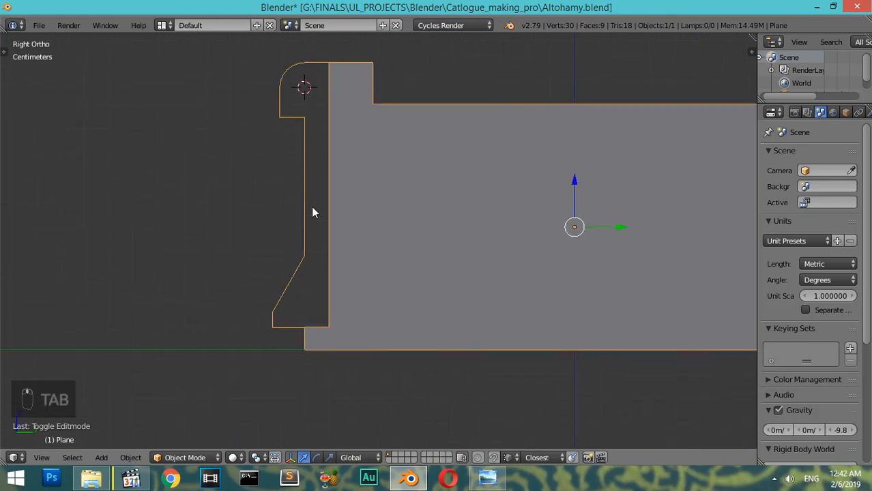
key(KP_1)
key(KP_3)
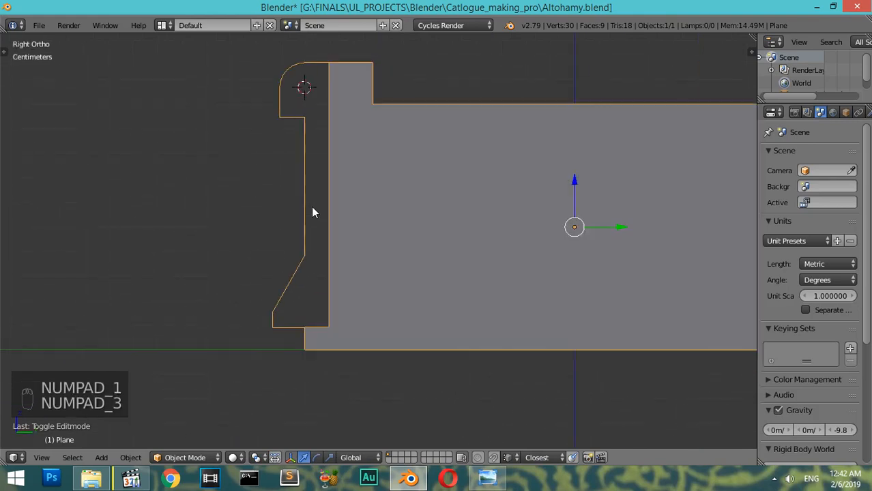
Return to Edit Mode and fill a face between the four vertices of the sloped lower front lip
key(Tab)
shift+middle_drag(348, 216, 423, 302)
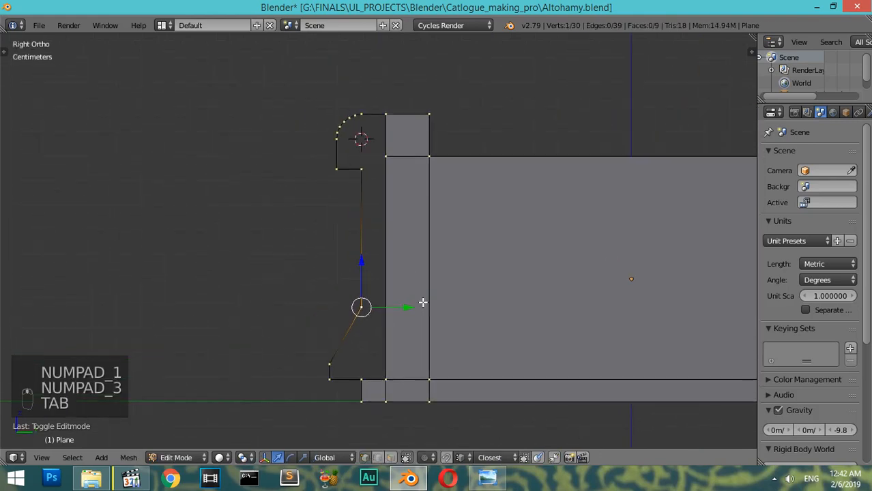
shift+middle_drag(370, 376, 367, 345)
right_click(368, 347)
shift+right_click(339, 347)
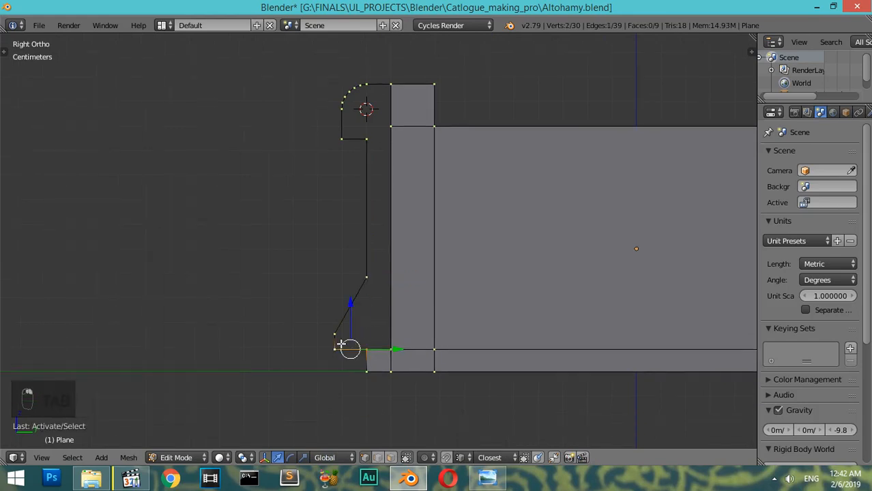
shift+right_click(337, 335)
shift+right_click(367, 282)
key(f)
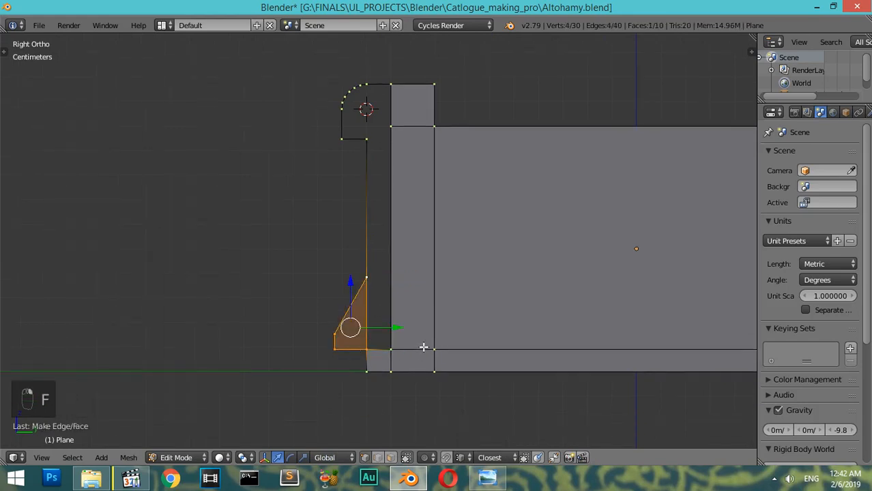
Add a horizontal loop cut across the body roughly level with the top of the sloped lower lip
key(ctrl+r)
click(407, 320)
click(403, 347)
Fill the gap between the sloped lower lip and the body with a four-vertex face
right_click(375, 348)
shift+right_click(366, 346)
shift+right_click(369, 284)
shift+right_click(374, 284)
shift+right_click(388, 278)
shift+right_click(366, 277)
key(f)
shift+scroll(393, 265, up, 2)
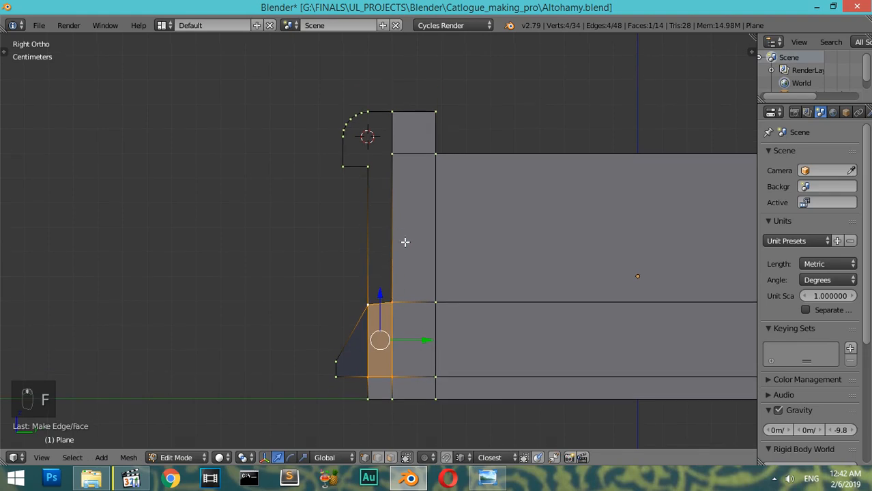
Add a horizontal loop cut across the body, slid up level with the underside of the rounded front lip
right_click(391, 302)
shift+right_click(367, 302)
shift+right_click(368, 165)
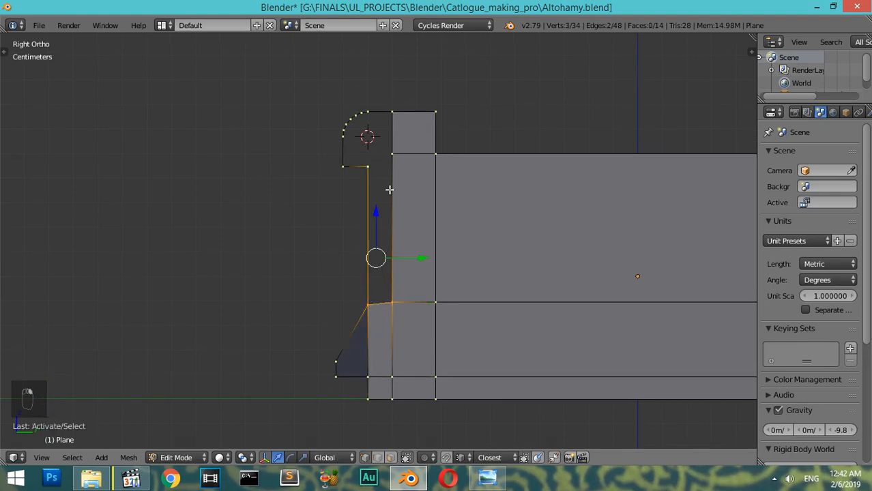
scroll(389, 181, up, 3)
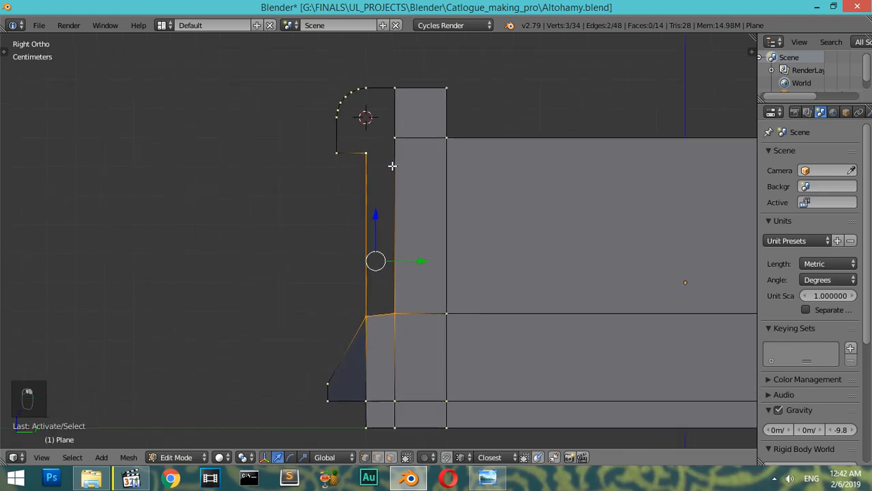
key(ctrl+r)
click(424, 190)
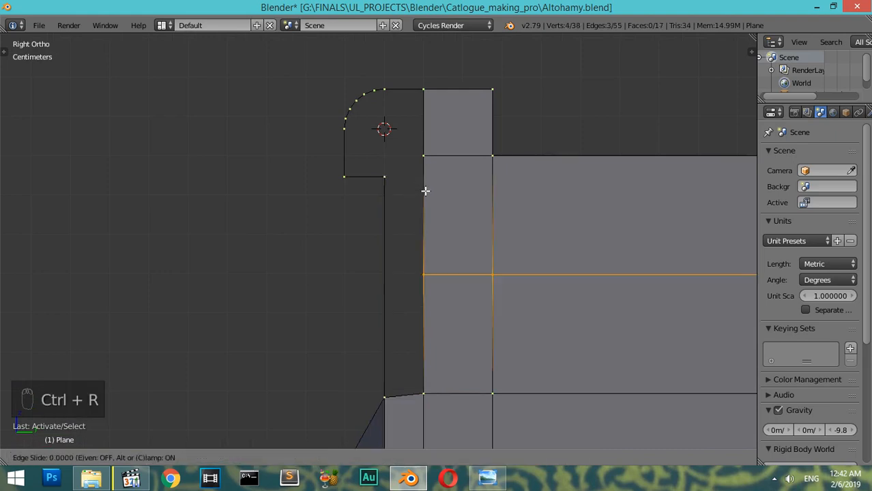
click(433, 94)
Fill the gap between the front panel line and the body with a four-vertex face below the rounded lip
right_click(423, 392)
shift+right_click(387, 393)
shift+right_click(387, 177)
shift+right_click(417, 181)
key(f)
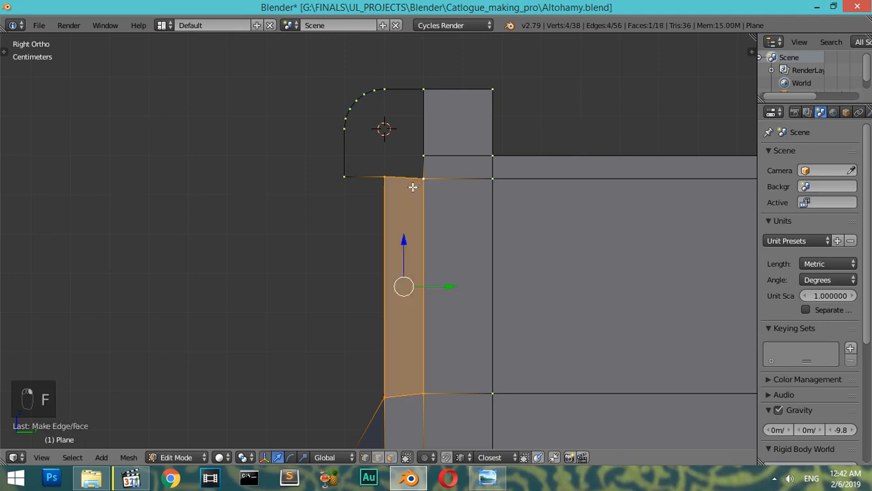
shift+middle_drag(418, 200, 459, 255)
scroll(439, 214, up, 3)
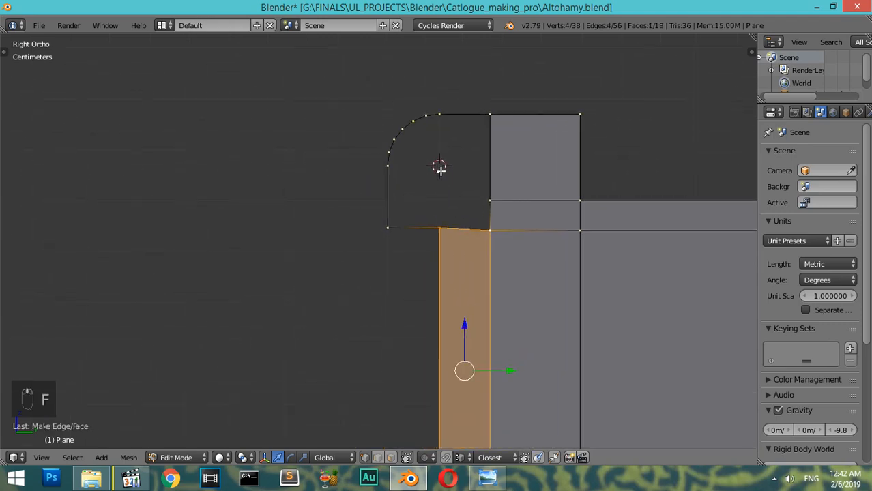
Subdivide the bottom edge of the rounded lip, and subdivide its half nearest the front panel once more
right_click(469, 226)
right_click(423, 221)
shift+right_click(453, 224)
key(w)
click(430, 147)
right_click(432, 219)
shift+right_click(455, 224)
key(w)
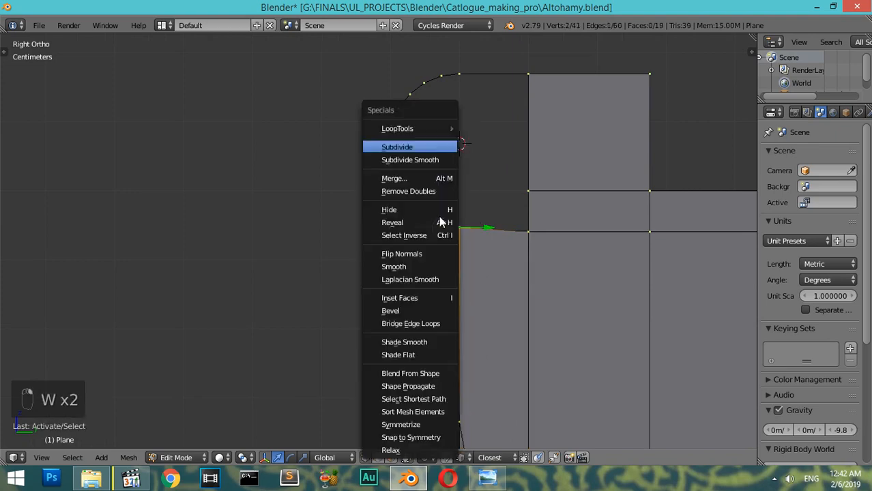
click(417, 147)
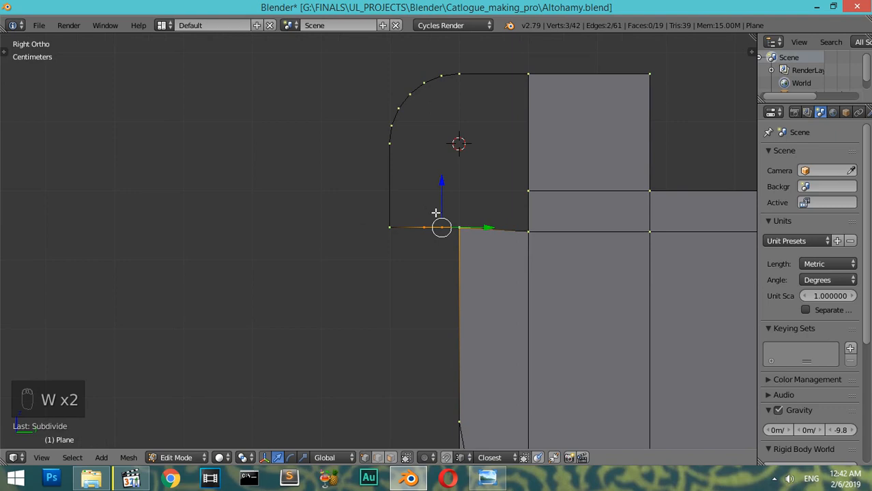
Fill a narrow vertical face between the end of the lip's top curve and its bottom edge
right_click(458, 224)
shift+right_click(453, 222)
right_click(450, 79)
shift+right_click(462, 223)
shift+right_click(462, 130)
shift+right_click(444, 217)
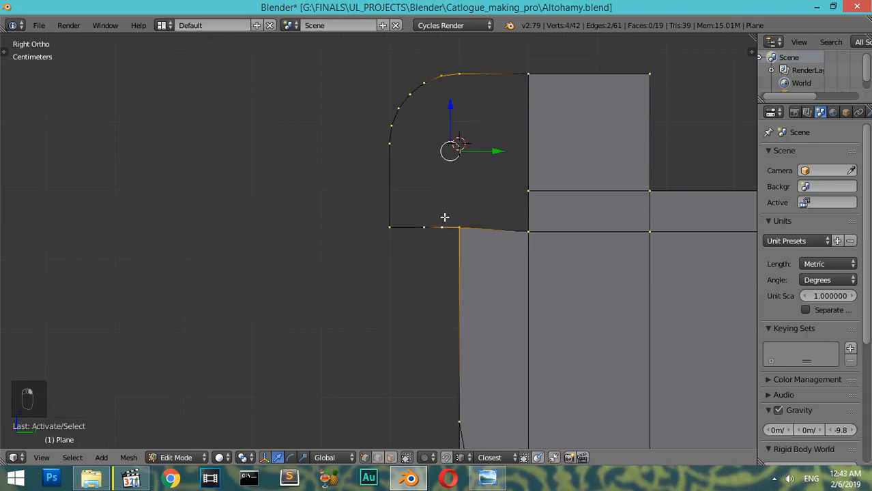
key(f)
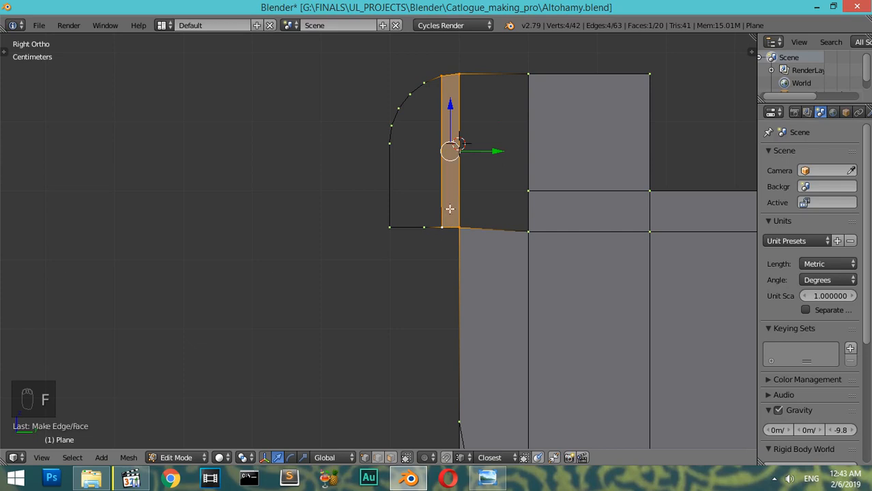
Fill the adjacent vertical strip between the next curve segment and the lip's bottom edge
right_click(438, 221)
shift+right_click(425, 225)
shift+right_click(437, 82)
shift+right_click(424, 87)
key(f)
Add a horizontal loop cut through the two narrow lip faces and flatten it by scaling to 0 along Z
key(ctrl+r)
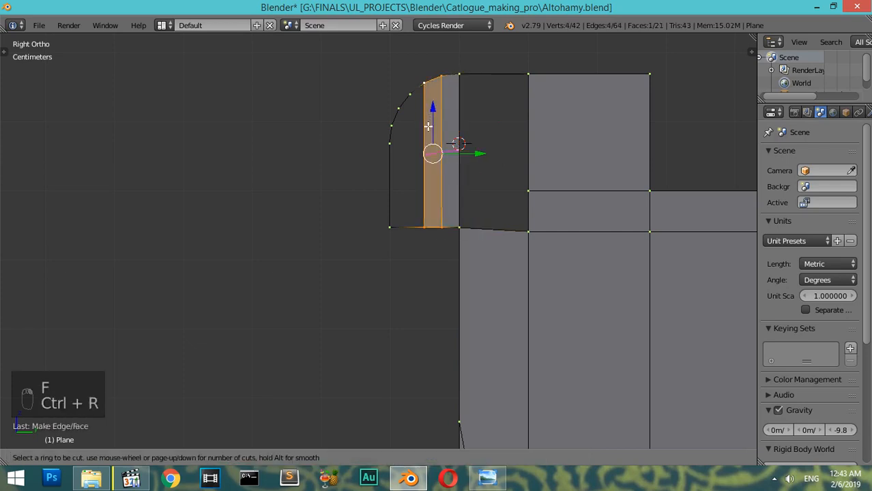
click(429, 118)
click(428, 117)
key(s)
key(z)
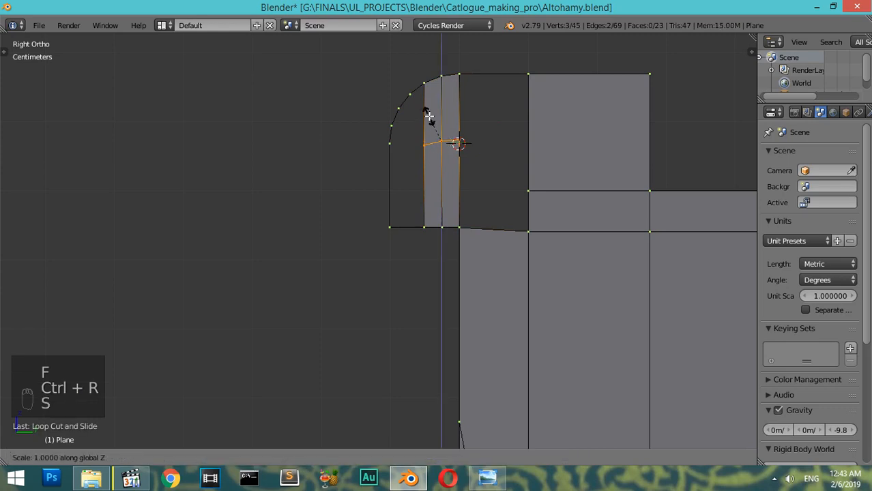
key(0)
key(Return)
Fill the lower front corner of the lip with a four-vertex face below the start of the curve
right_click(417, 141)
shift+right_click(412, 230)
shift+right_click(392, 225)
shift+right_click(395, 155)
key(f)
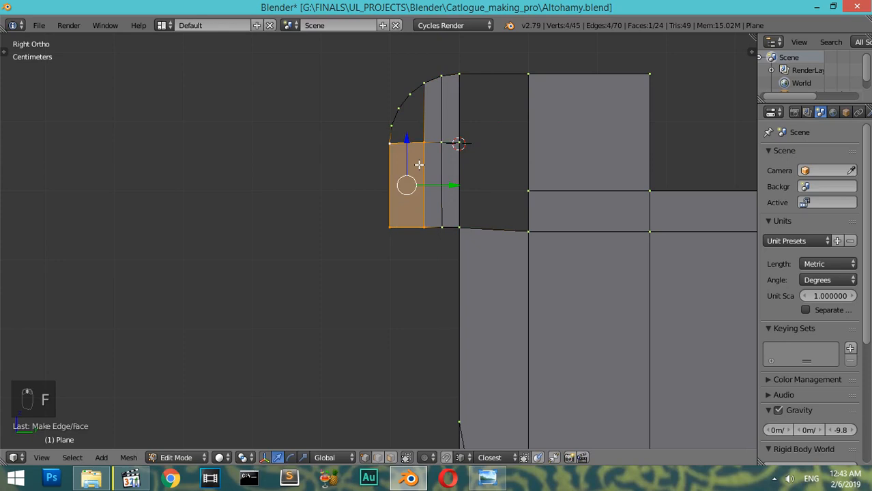
scroll(436, 142, up, 2)
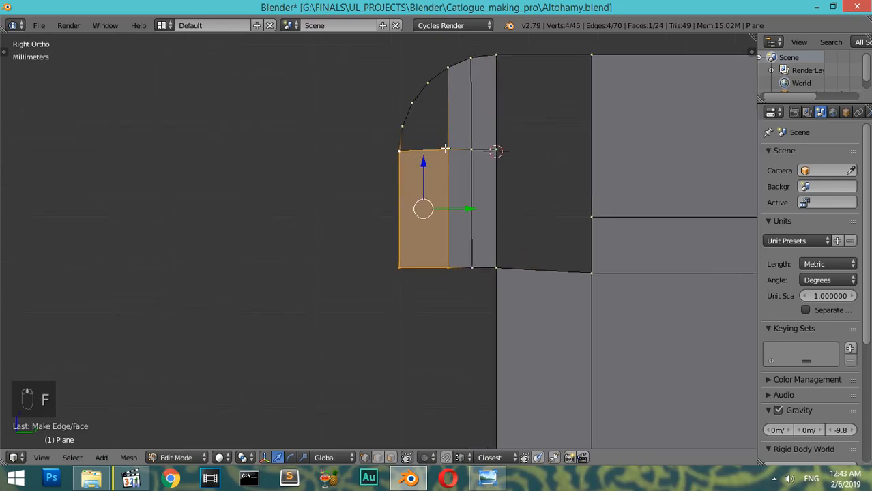
Add a horizontal loop cut through the lower lip faces and fill the lowest gap between lip and body
key(ctrl+r)
click(493, 220)
right_click(508, 257)
shift+right_click(594, 272)
shift+right_click(583, 224)
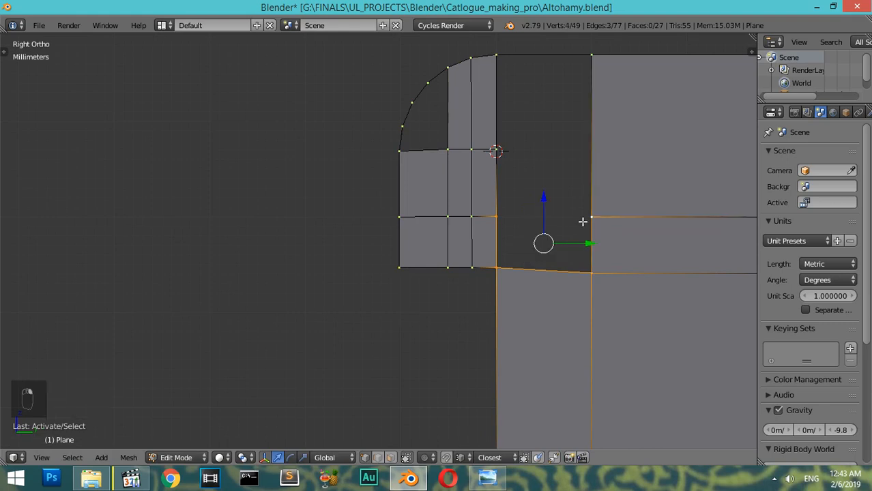
key(f)
scroll(544, 209, up, 1)
Add a loop cut in the body's raised front rim level with the curve's start and fill the middle gap to the lip
key(ctrl+r)
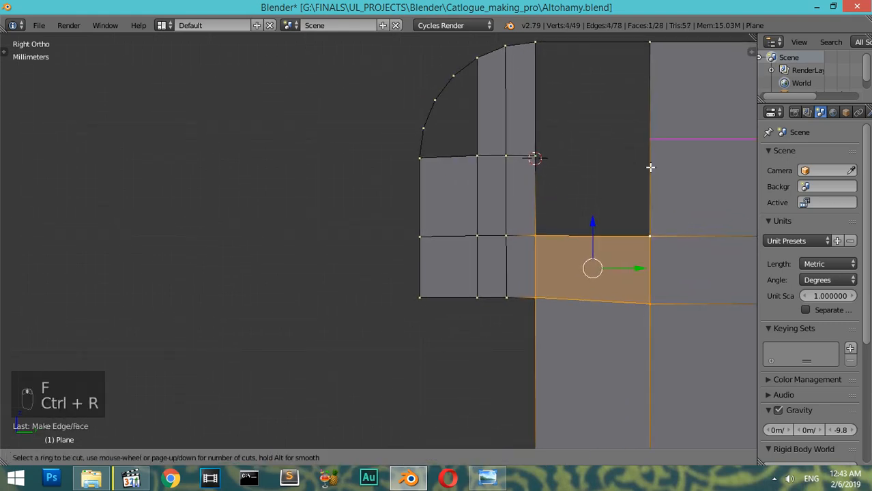
click(650, 167)
click(651, 184)
right_click(640, 228)
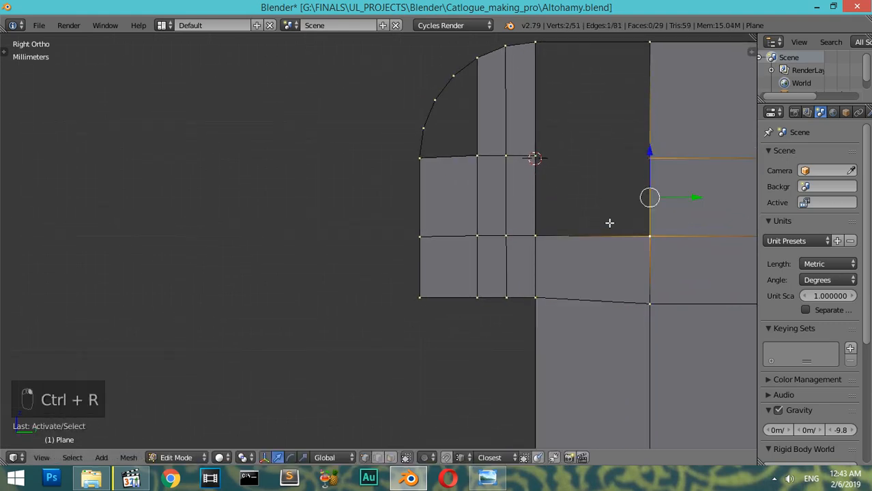
shift+right_click(547, 167)
key(f)
Fill the remaining top gap between the rounded lip and the raised front rim with a four-vertex face
right_click(649, 156)
shift+right_click(545, 46)
shift+right_click(635, 47)
shift+right_click(537, 150)
scroll(460, 172, up, 3)
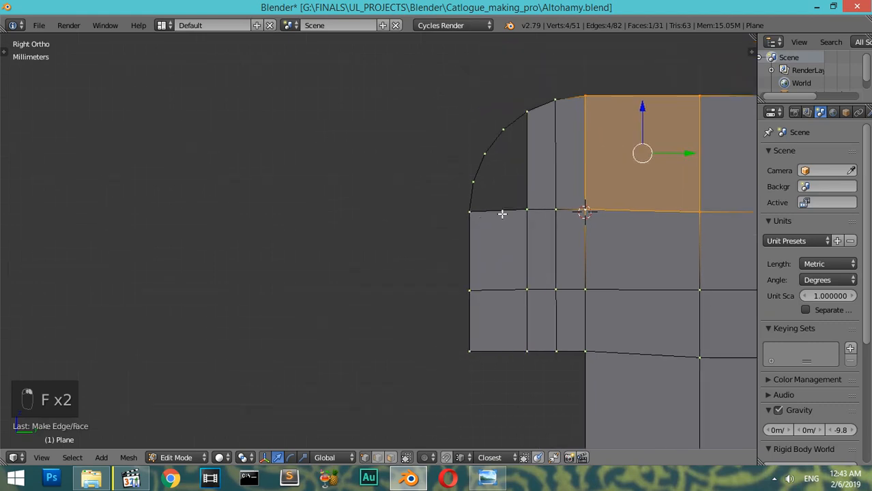
Add a horizontal loop cut through the upper row of lip faces and flatten it by scaling to 0 along Z
key(ctrl+r)
click(585, 169)
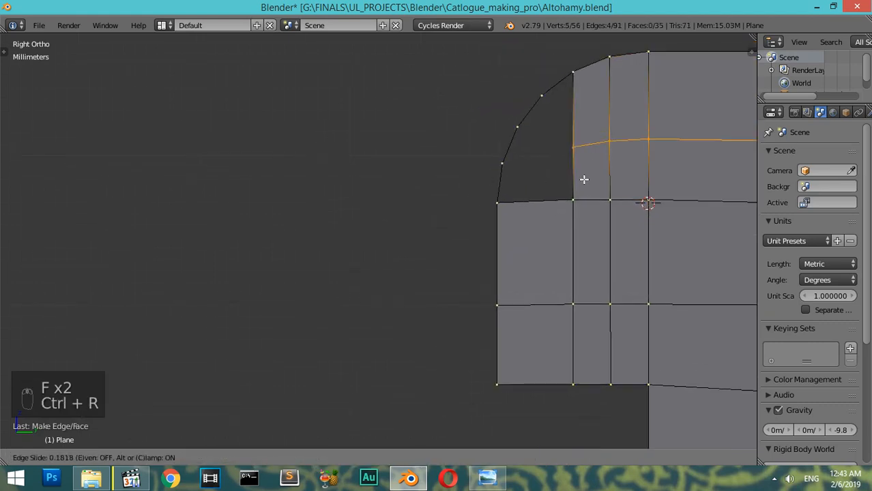
click(582, 179)
key(s)
key(z)
key(0)
click(583, 181)
Fill a four-vertex face between the lowest curve segment and the neighbouring inner lip edge
right_click(576, 154)
shift+right_click(573, 203)
shift+right_click(520, 181)
shift+right_click(508, 193)
key(f)
shift+middle_drag(569, 149, 568, 207)
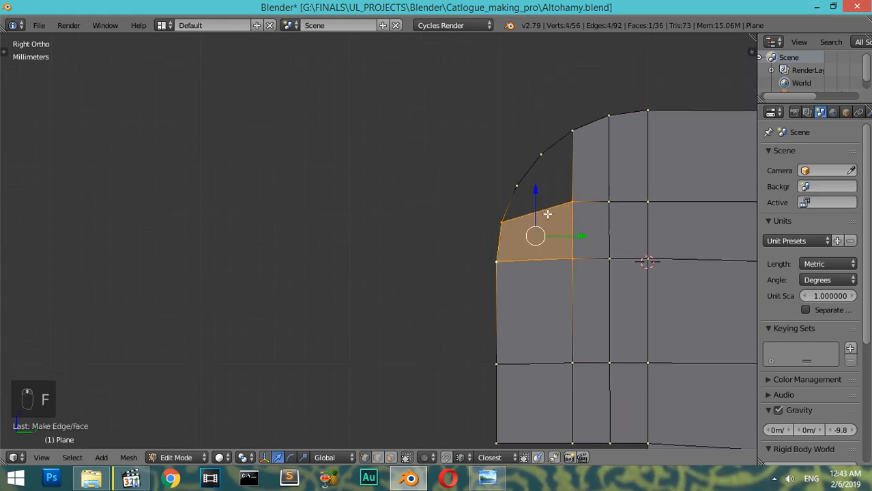
Add a vertical loop cut down the lip's front column and fill a face behind the next curve segment
key(ctrl+r)
click(549, 214)
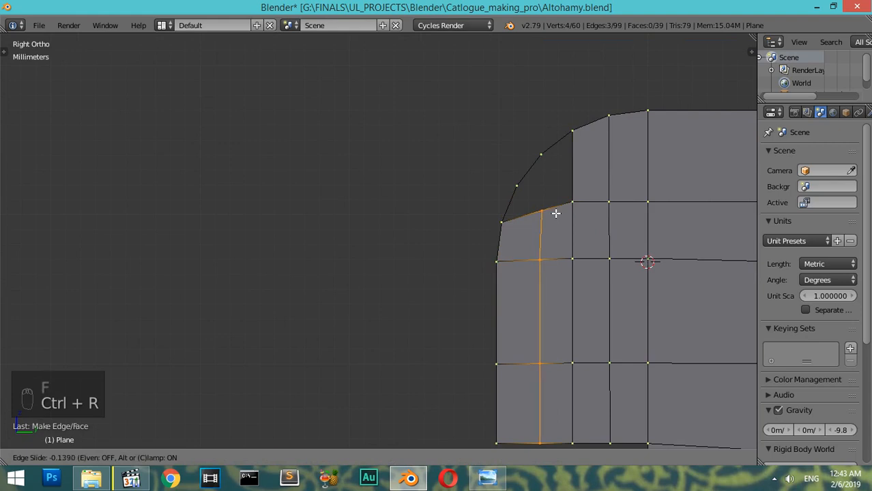
click(557, 212)
shift+right_click(533, 168)
shift+right_click(518, 187)
shift+right_click(506, 218)
key(f)
Fill the last open area behind the rounded corner with a four-vertex face
right_click(544, 207)
shift+right_click(544, 161)
shift+right_click(575, 135)
shift+right_click(582, 207)
key(f)
Examine the filled rounded lip in Object Mode, comparing wireframe and solid shading
key(KP_Subtract)
key(KP_Subtract)
key(KP_Subtract)
key(KP_Subtract)
key(KP_Subtract)
key(KP_Subtract)
key(z)
key(z)
key(z)
key(Tab)
key(KP_Subtract)
key(KP_Subtract)
key(KP_Subtract)
key(KP_Subtract)
key(KP_Subtract)
key(KP_Subtract)
key(KP_Subtract)
key(KP_Subtract)
key(KP_Subtract)
key(KP_Subtract)
key(KP_Subtract)
key(KP_Subtract)
key(KP_Subtract)
key(KP_Subtract)
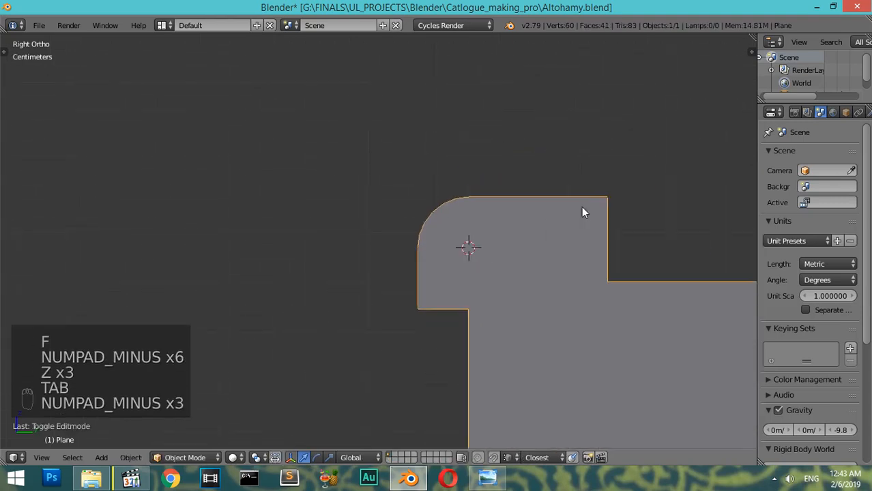
Inspect the whole side profile's mesh in Edit Mode for faulty faces, focusing on the front panel strip
key(Tab)
key(a)
key(a)
key(a)
key(a)
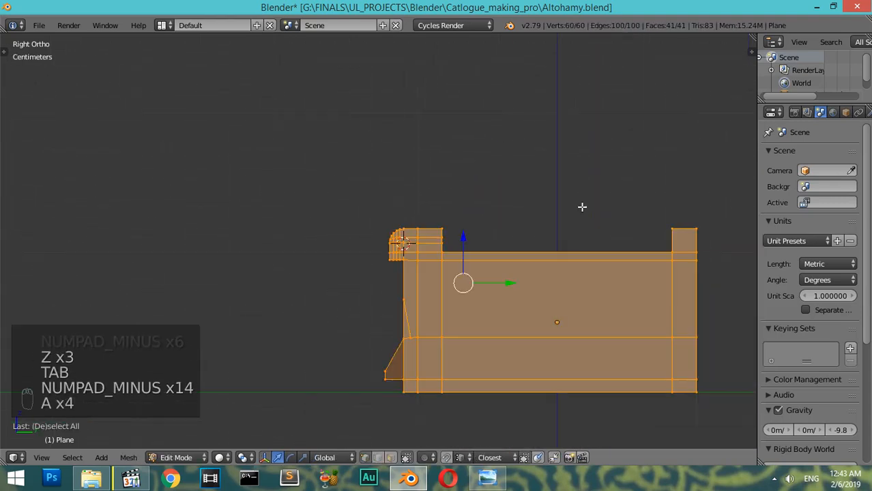
key(z)
shift+middle_drag(440, 333, 455, 274)
key(z)
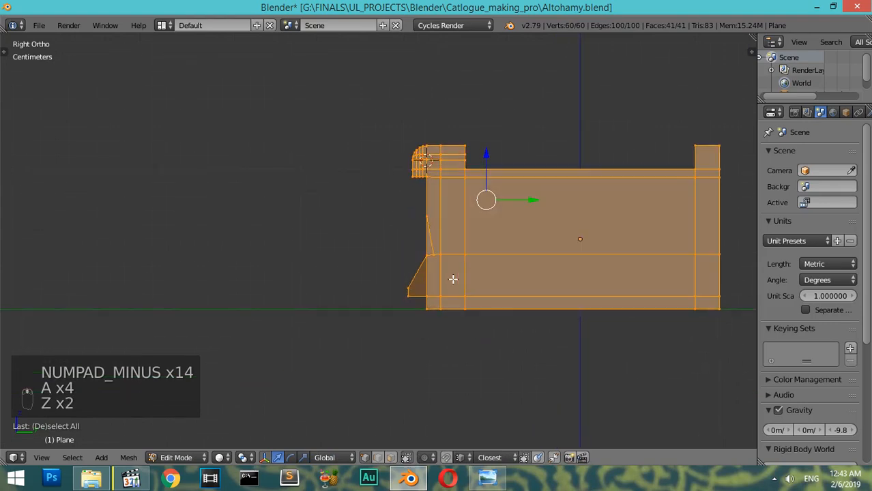
scroll(454, 257, up, 3)
key(z)
key(z)
key(z)
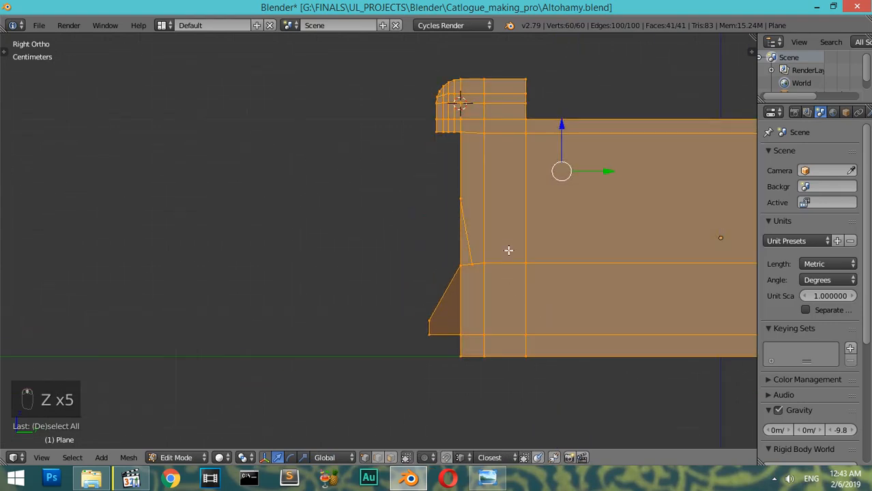
scroll(546, 293, up, 1)
key(z)
key(z)
key(z)
scroll(535, 286, up, 1)
Merge the thin sliver face and the tall front panel face into one face using face selection
click(391, 457)
right_click(508, 262)
shift+right_click(497, 263)
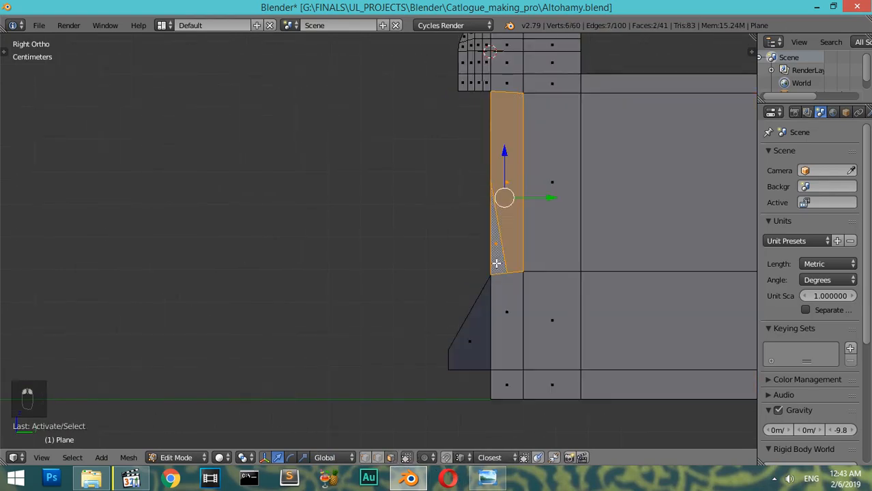
ctrl+middle_drag(534, 248, 537, 227)
right_click(529, 266)
shift+right_click(539, 239)
key(f)
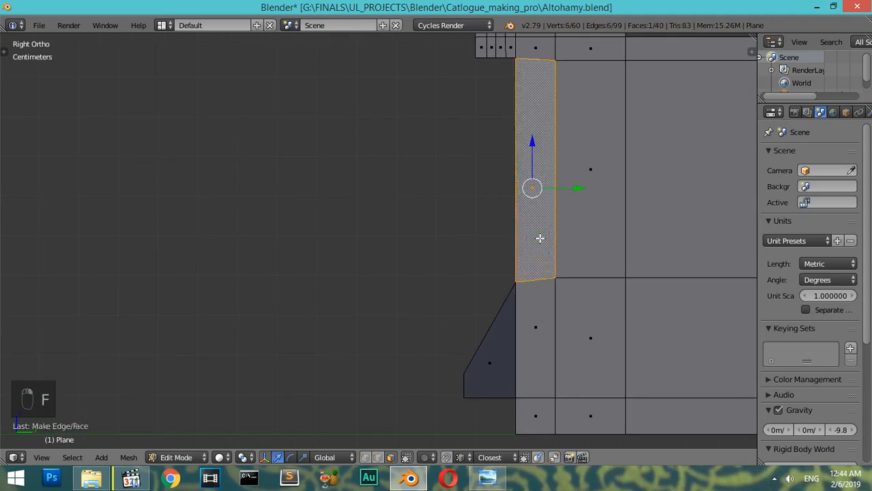
key(a)
key(ctrl+r)
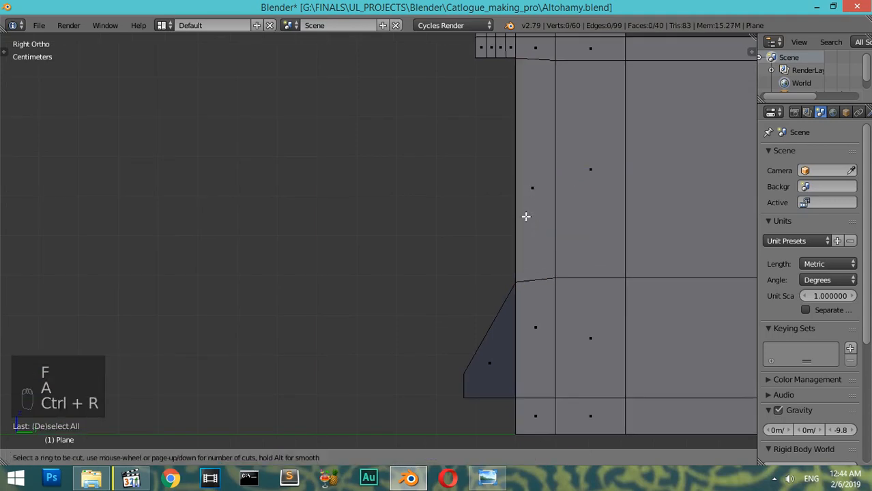
key(a)
key(a)
key(a)
key(a)
key(w)
click(512, 200)
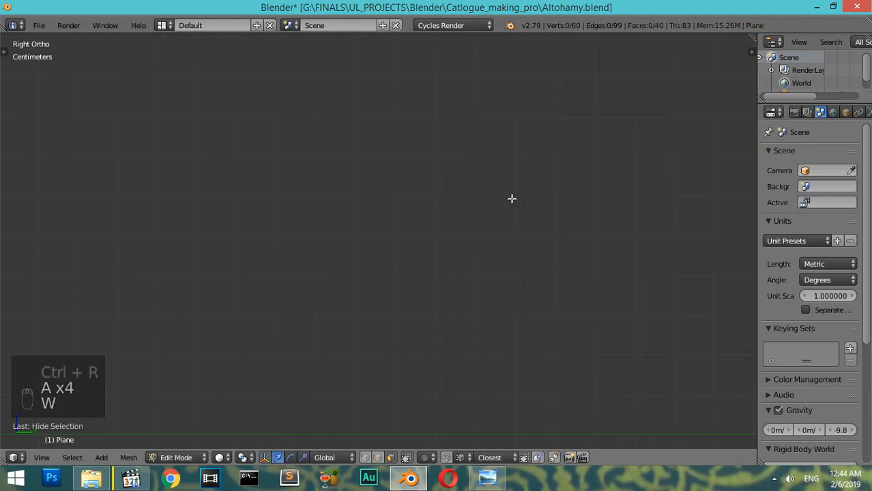
key(ctrl+z)
Remove doubles across the entire selected mesh and clear the selection
key(w)
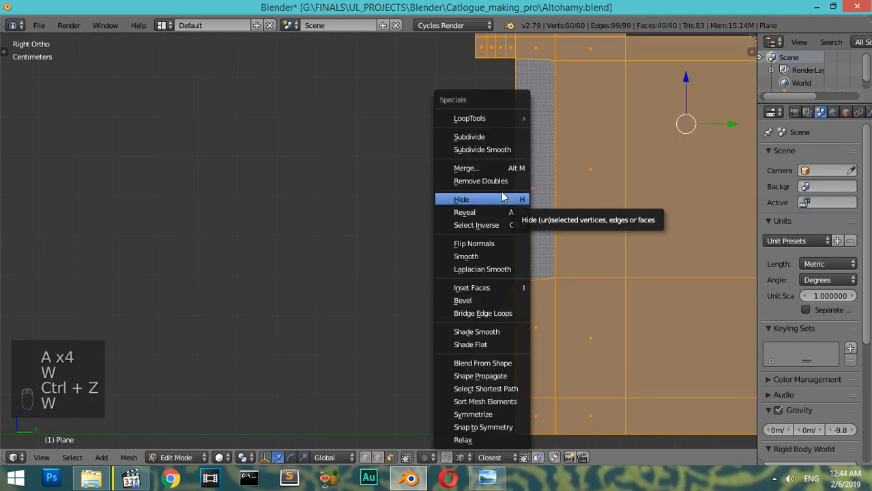
click(481, 181)
key(a)
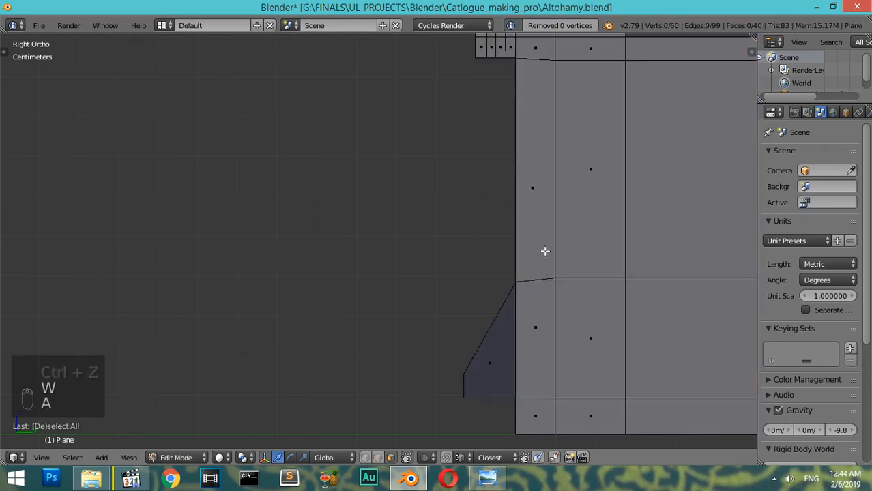
Delete the tall front panel face between the rounded lip and the sloped lower lip
right_click(545, 251)
key(x)
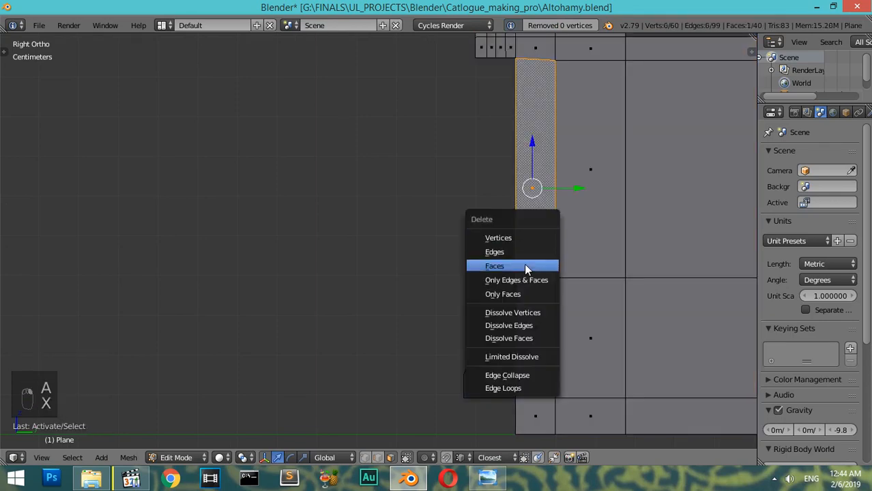
click(526, 267)
Dissolve the stray vertex in the middle of the short edge between the sloped lip's upper corner and the body
click(365, 457)
right_click(536, 276)
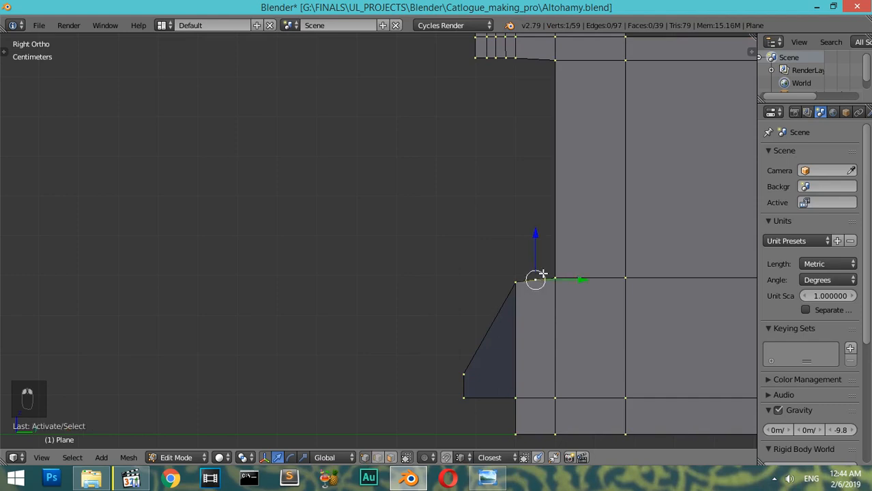
key(x)
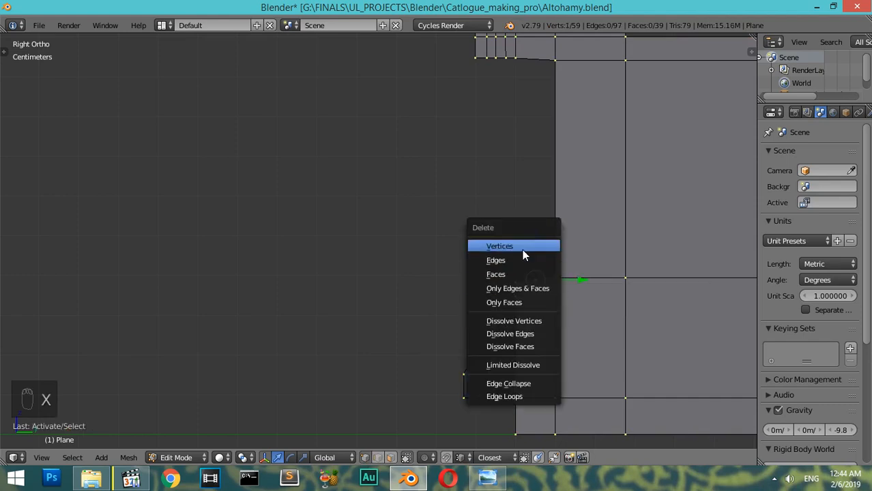
click(533, 320)
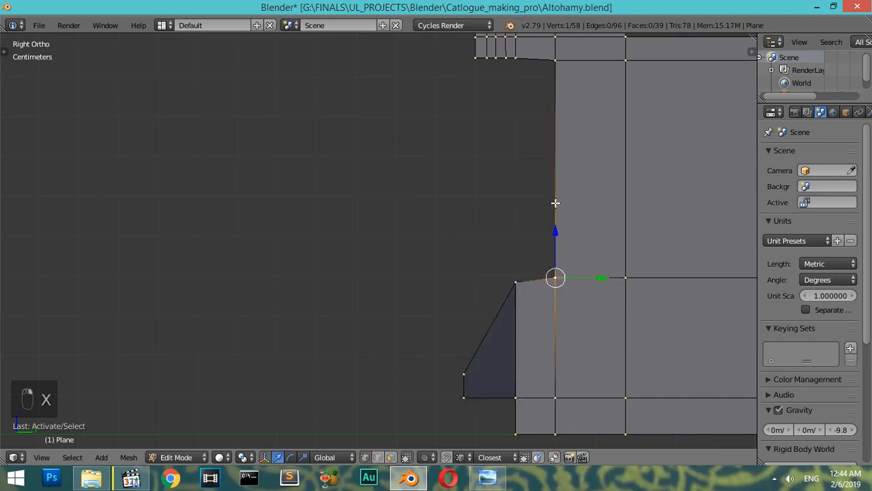
Fill the gap between the rounded lip and the sloped lower lip with one tall four-sided face
shift+right_click(555, 61)
shift+right_click(516, 57)
shift+right_click(517, 279)
key(f)
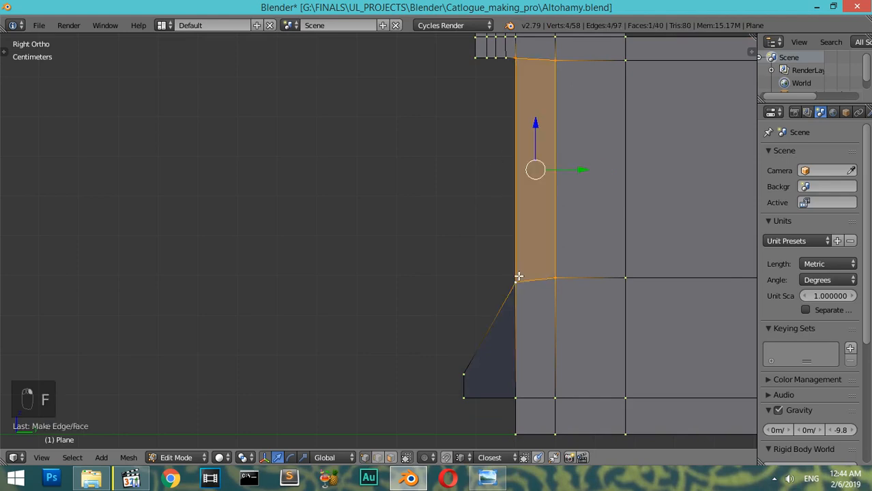
Make the normals consistent across the whole mesh and return to Object Mode
key(a)
key(a)
key(a)
key(ctrl+n)
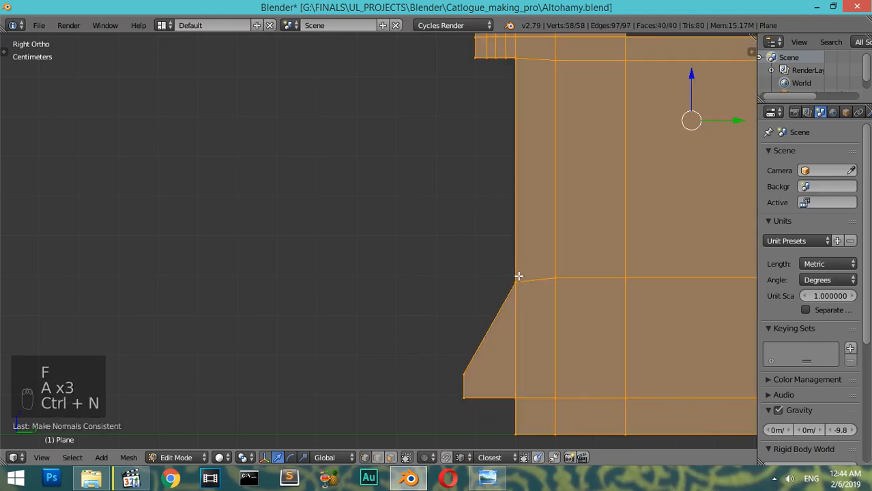
key(KP_Subtract)
key(KP_Subtract)
key(KP_Subtract)
key(KP_Subtract)
key(KP_Subtract)
key(Tab)
key(KP_Subtract)
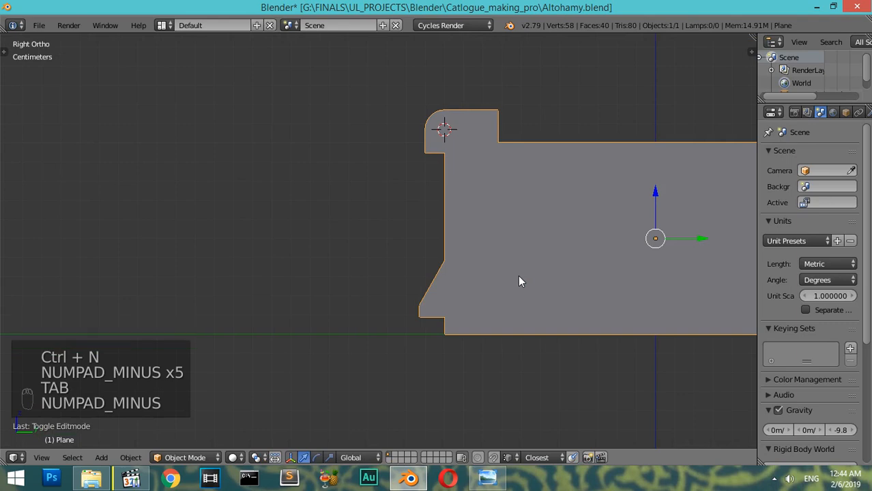
middle_drag(520, 247, 544, 310)
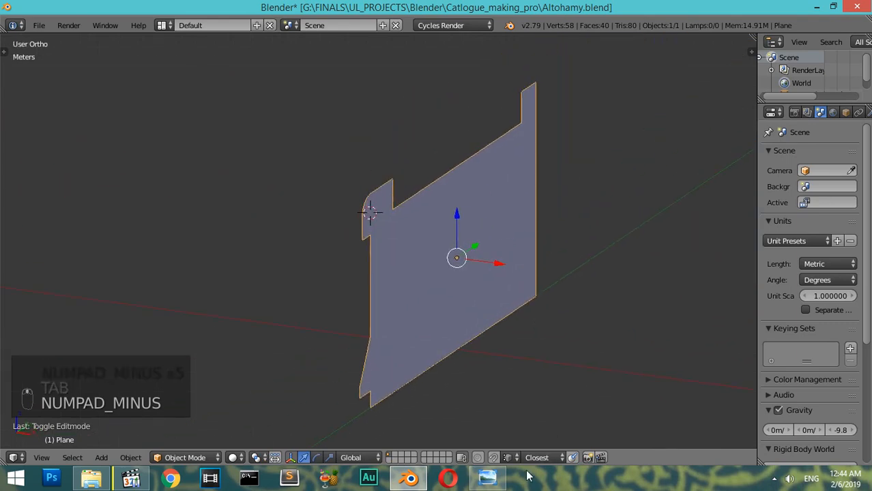
Check the cooktop reference photo in Windows Photo Viewer, return to Blender's top view in Edit Mode, and save the file
click(488, 478)
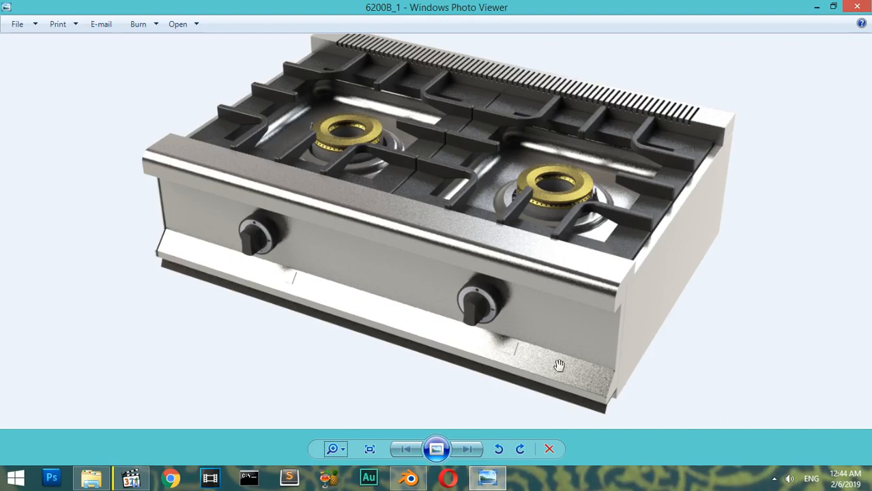
click(409, 479)
middle_drag(440, 395, 434, 293)
key(KP_7)
key(Tab)
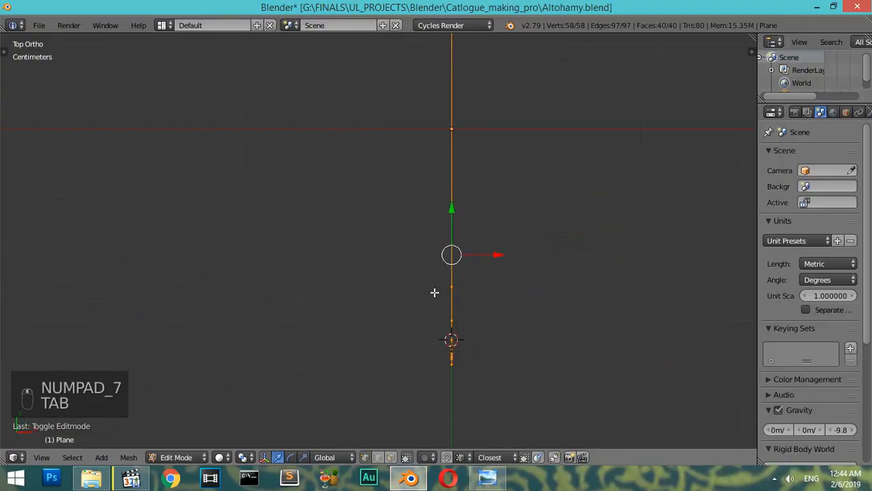
key(ctrl+s)
Flatten the entire side profile by scaling all its vertices to 0 along X
key(a)
key(a)
key(a)
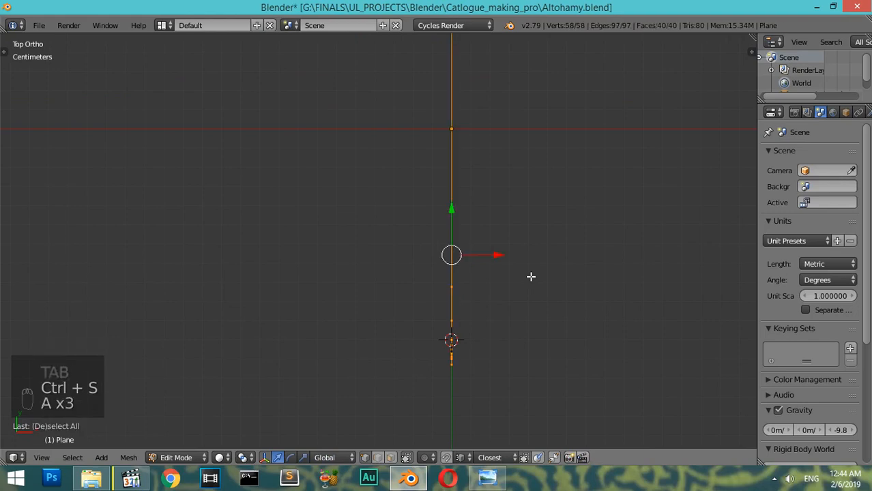
key(s)
key(x)
key(0)
key(Return)
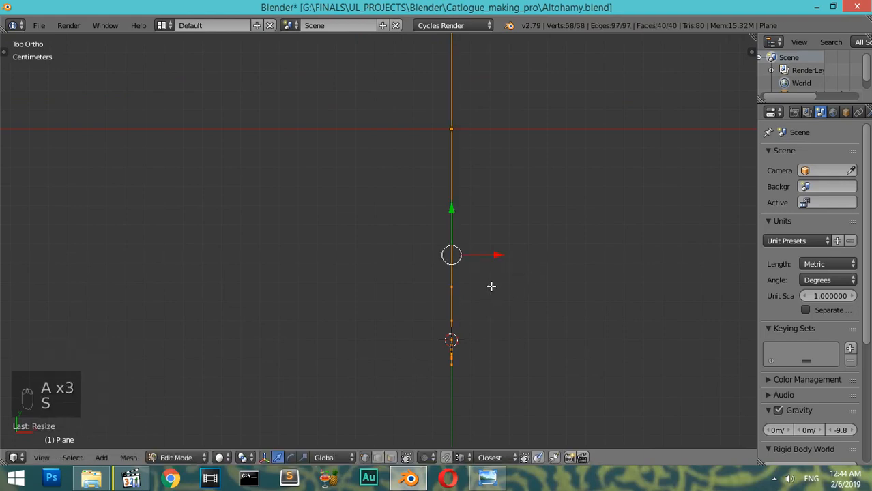
key(KP_Subtract)
key(KP_Subtract)
key(KP_Subtract)
shift+middle_drag(477, 212, 536, 286)
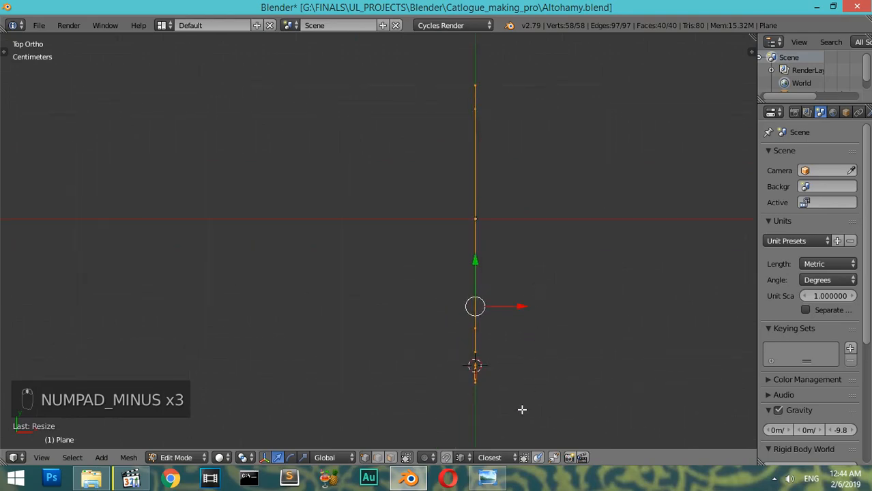
click(486, 478)
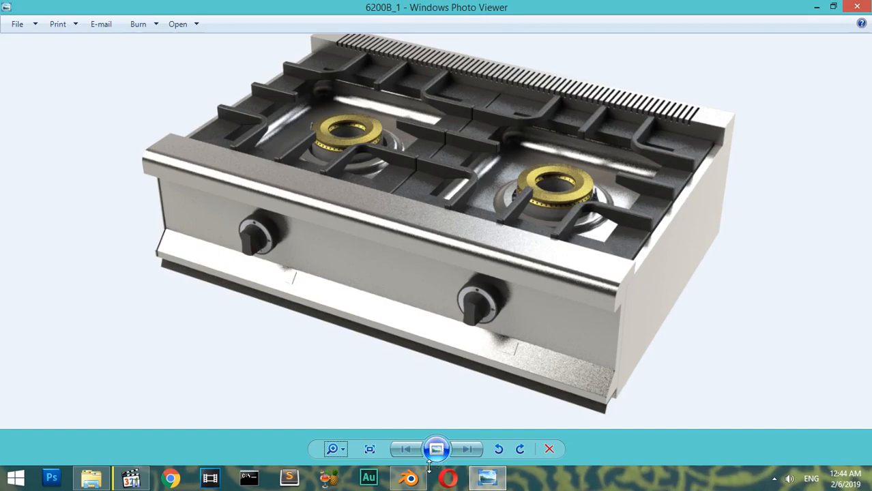
click(409, 477)
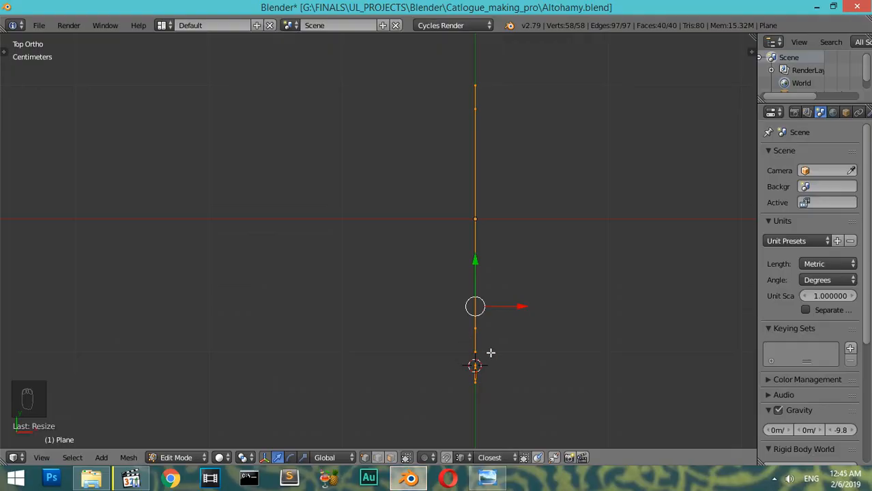
key(e)
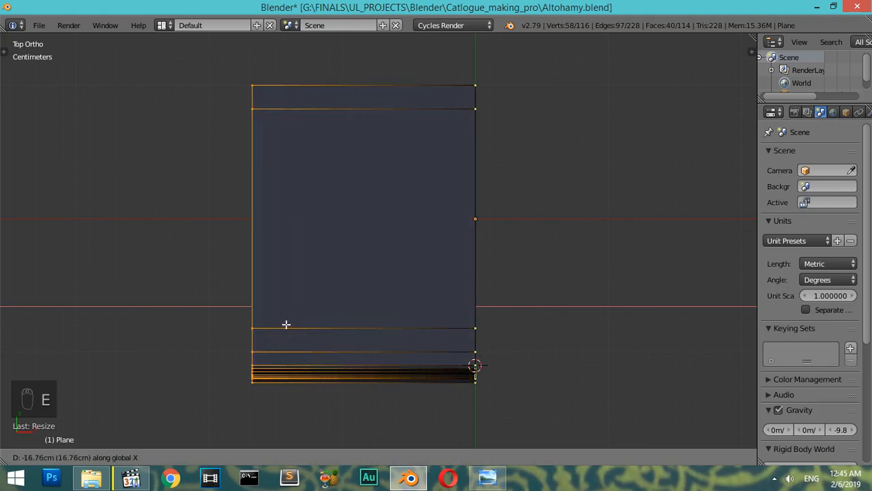
text(.18)
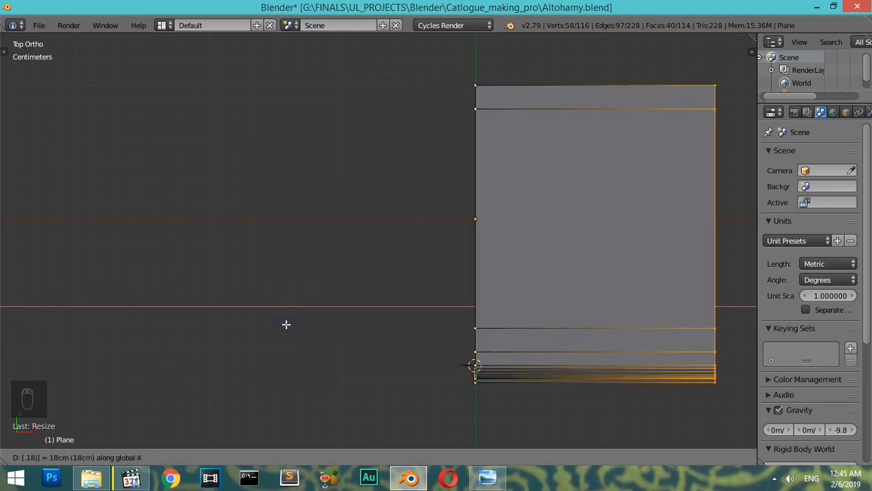
key(Escape)
key(h)
key(Escape)
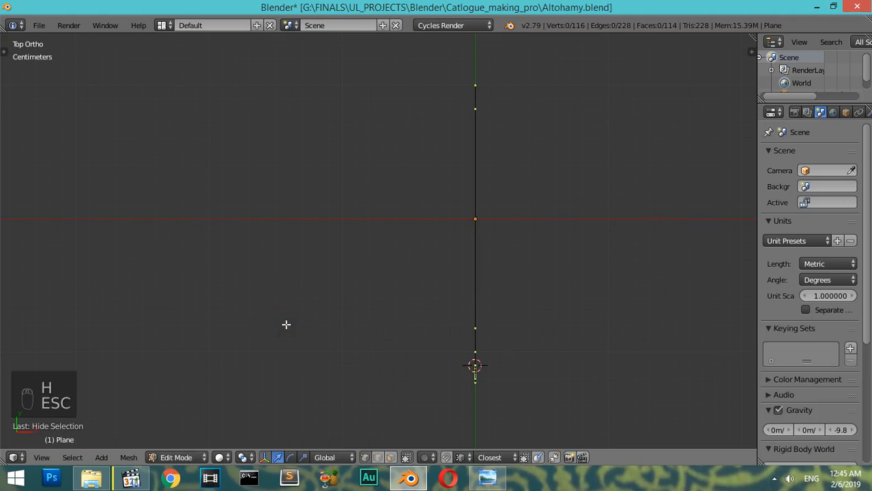
Remove doubles across all visible vertices of the side profile
key(a)
key(a)
key(a)
key(a)
key(w)
click(270, 190)
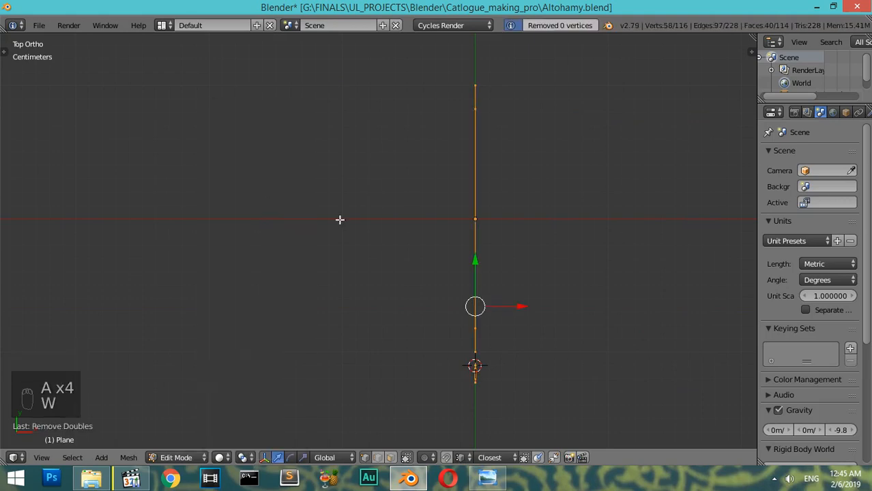
Extrude the whole side profile about 20 cm in the negative X direction
key(a)
key(a)
key(a)
key(e)
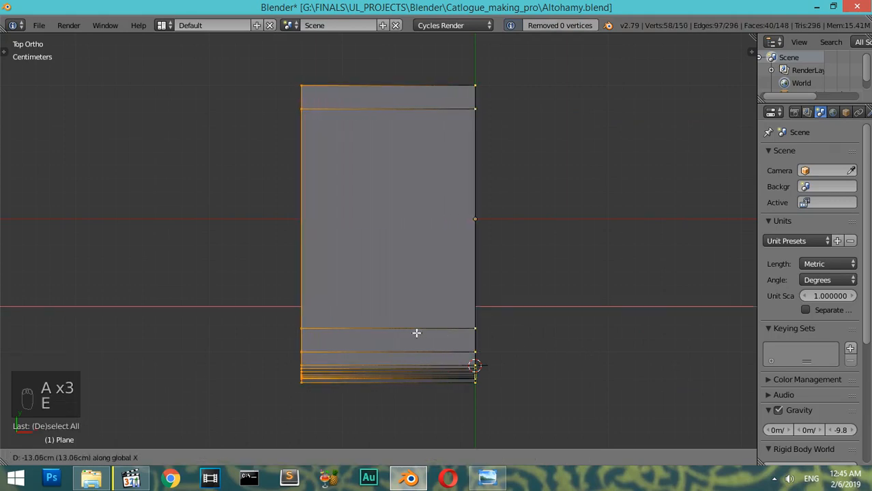
text(-18)
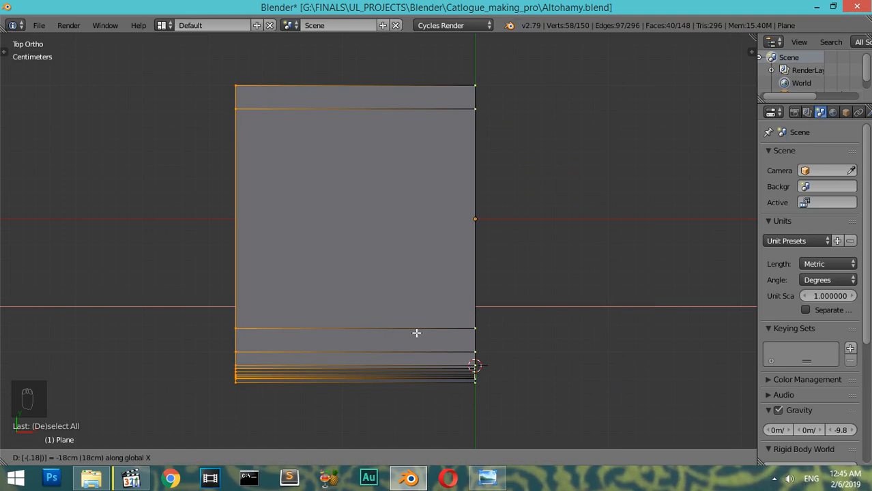
key(z)
key(z)
key(z)
click(416, 333)
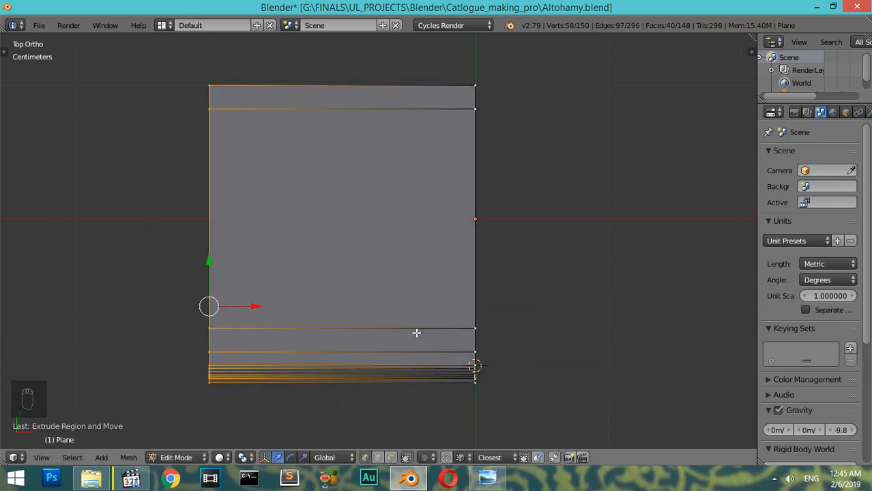
Inspect the extruded cooktop body from an angled view, in and out of Edit Mode
middle_drag(416, 333, 368, 258)
key(Tab)
key(Tab)
key(Tab)
key(Tab)
key(a)
key(a)
key(a)
key(a)
key(a)
key(a)
Select the open edge loop at the body's inner end, snap the 3D cursor to it, and return to Object Mode
alt+right_click(440, 286)
key(a)
alt+right_click(429, 288)
key(a)
alt+right_click(414, 292)
middle_drag(415, 292, 356, 286)
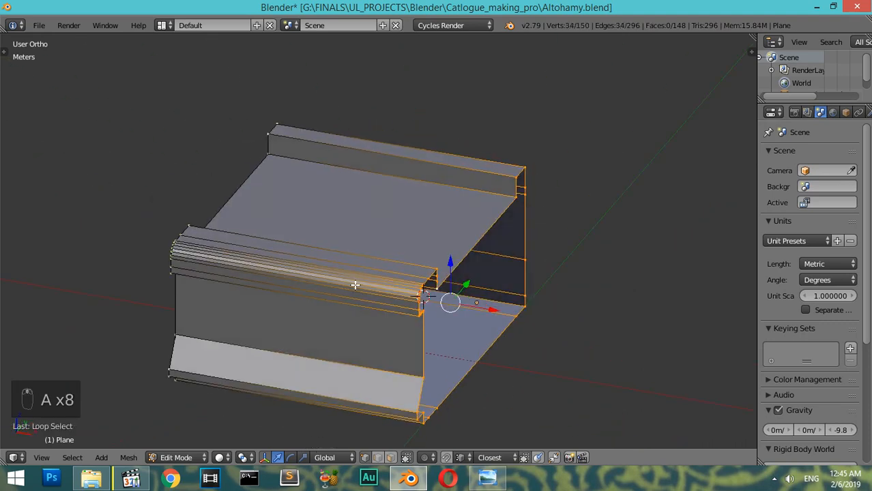
key(shift+s)
click(355, 286)
key(Tab)
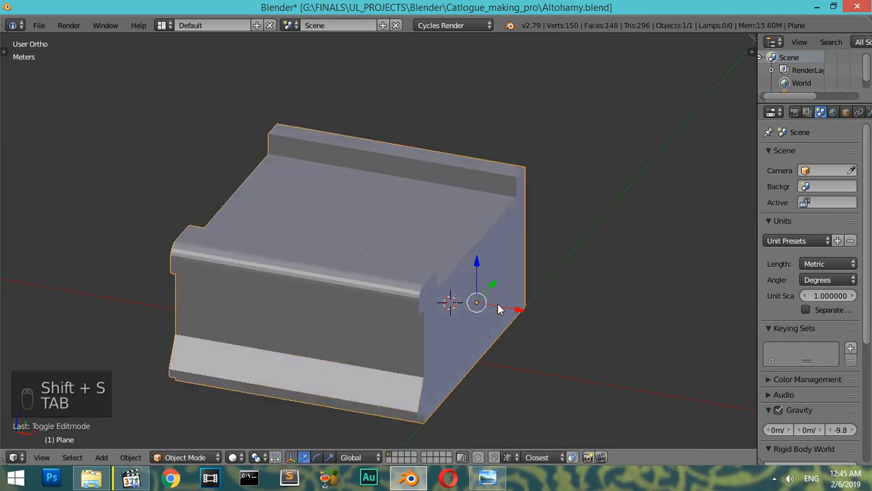
Widen the properties area, add a Mirror modifier on X to the cooktop body, and return to Edit Mode
drag(757, 182, 655, 174)
click(767, 112)
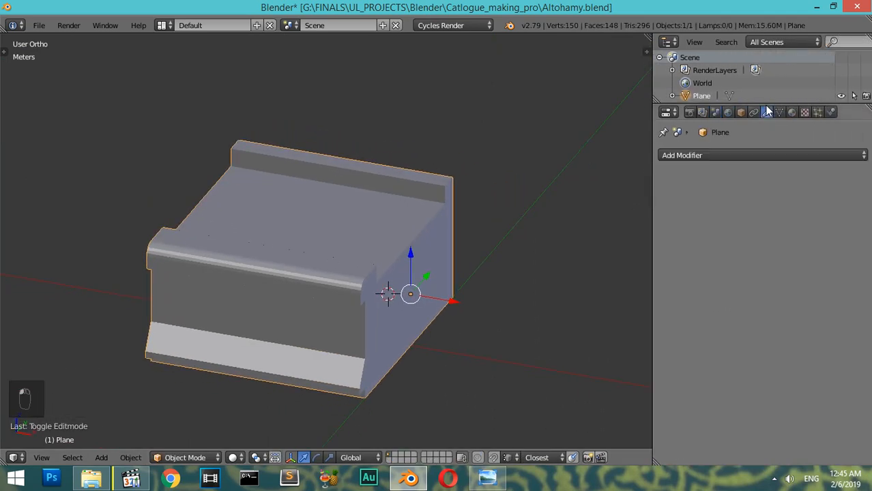
click(731, 155)
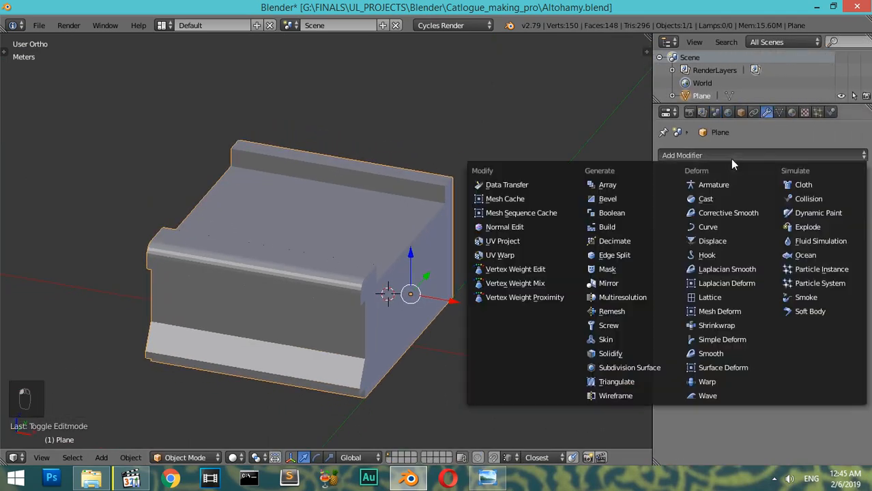
click(607, 283)
middle_drag(552, 297, 344, 306)
key(Tab)
key(Tab)
key(Tab)
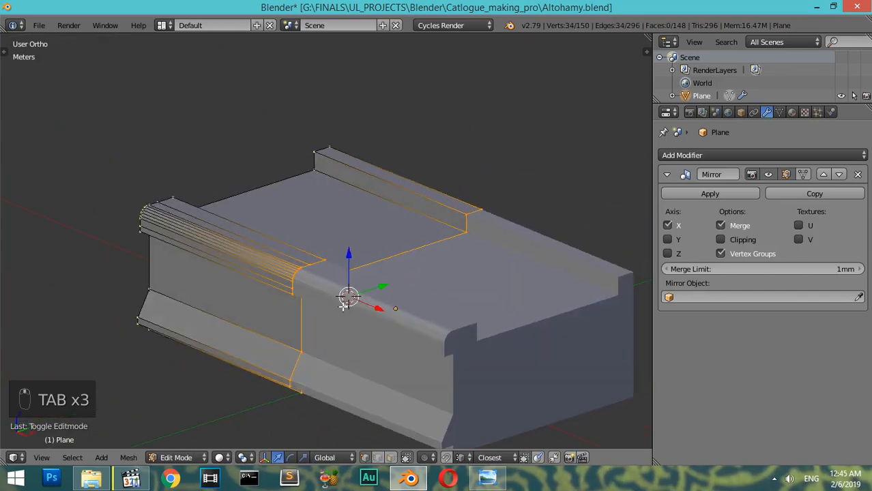
Add two front-to-back loop cuts to the half body and spread them apart by scaling 2.1 along X
click(488, 477)
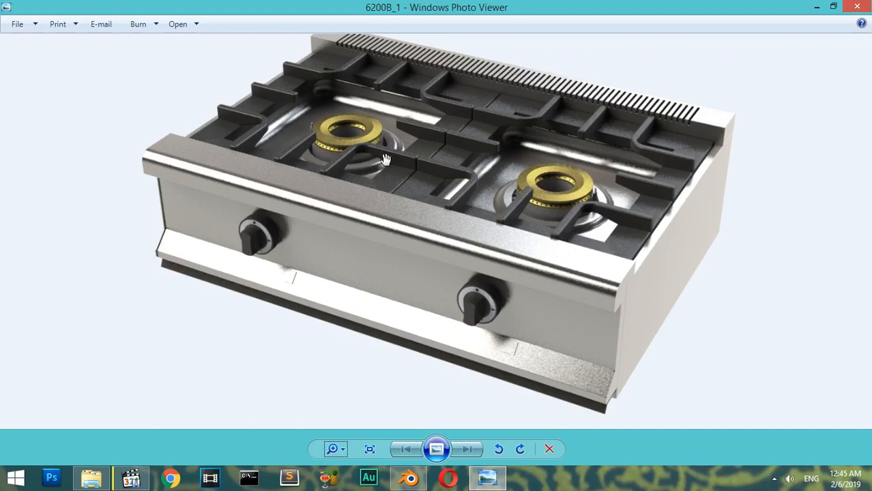
click(409, 478)
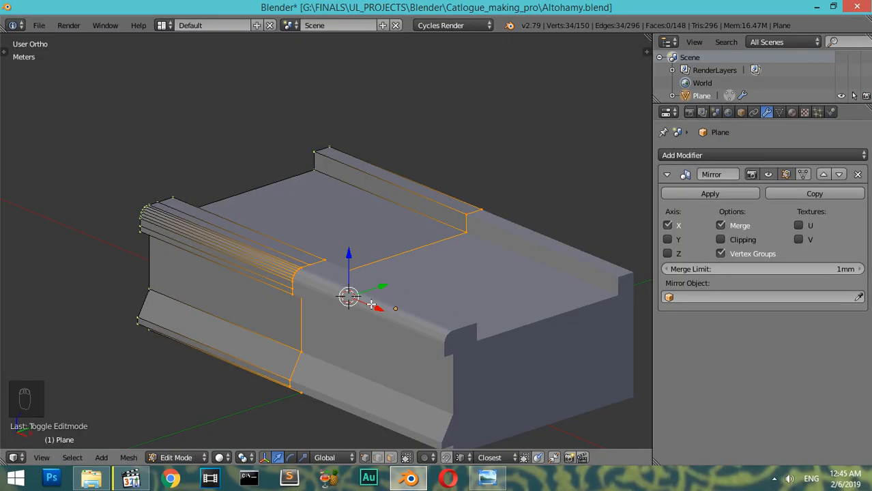
key(KP_7)
key(ctrl+r)
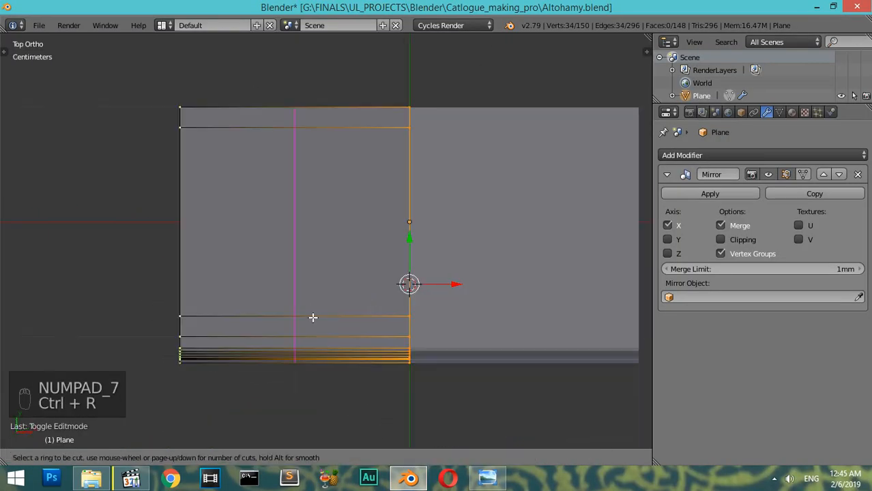
scroll(315, 318, up, 1)
click(314, 318)
click(316, 316)
key(s)
key(x)
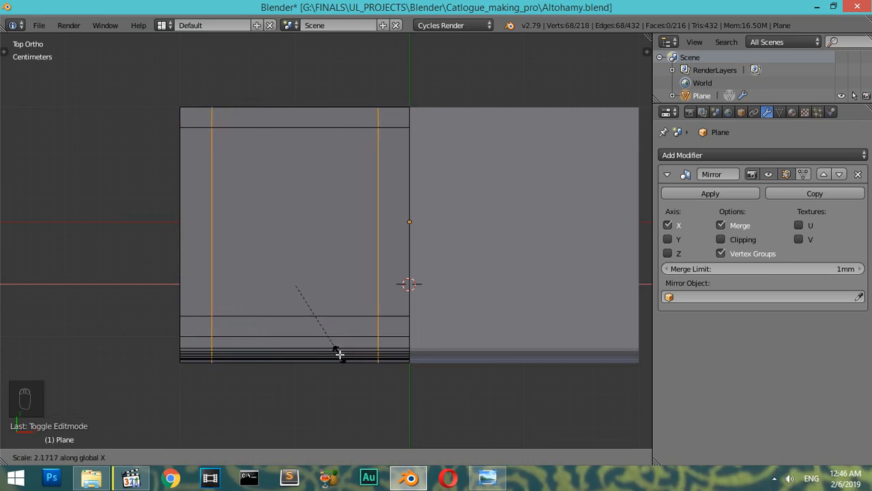
text(2.1)
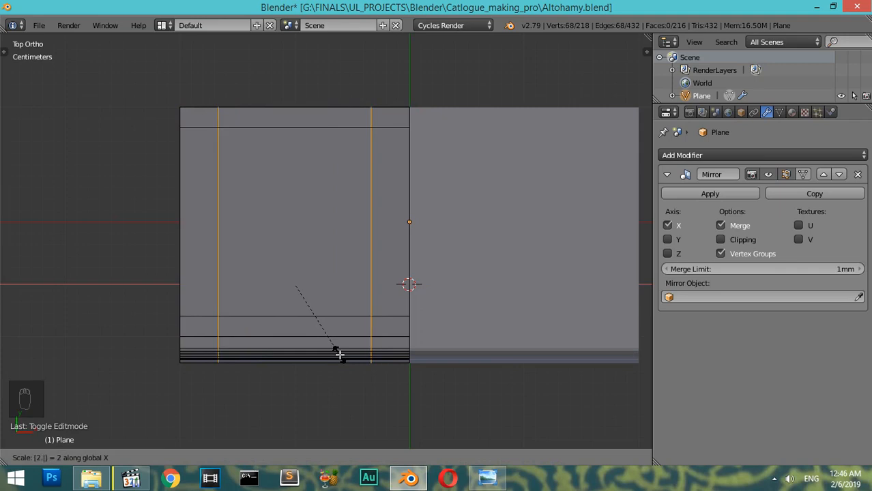
key(Return)
middle_drag(350, 327, 418, 253)
Recheck the reference photo, add two side-to-side loop cuts across the top surface, and scale them apart by about 2.5 along Y
click(486, 479)
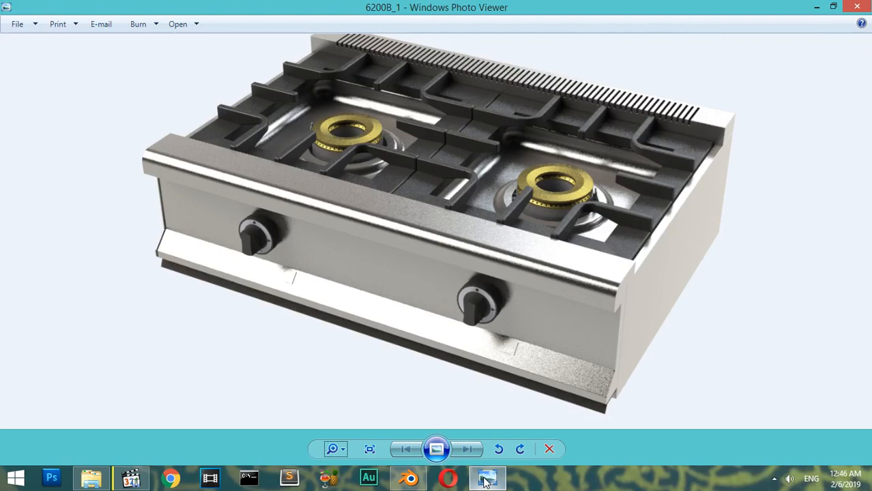
click(487, 479)
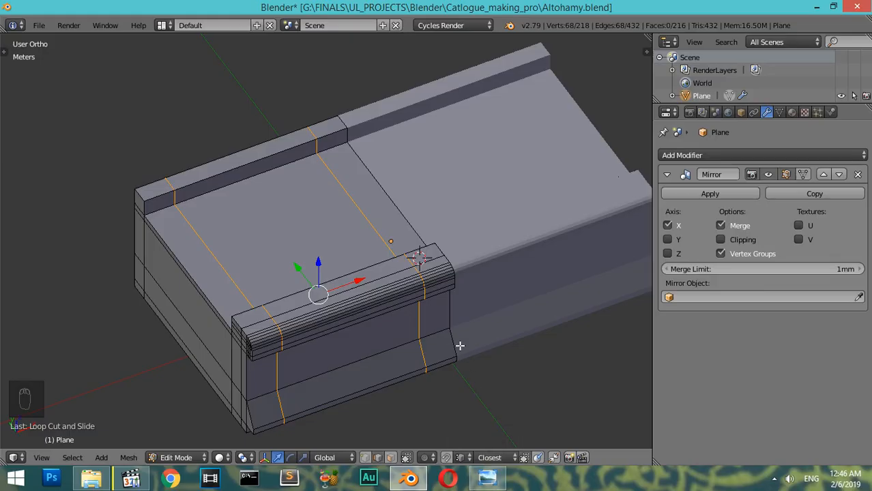
key(KP_7)
key(ctrl+r)
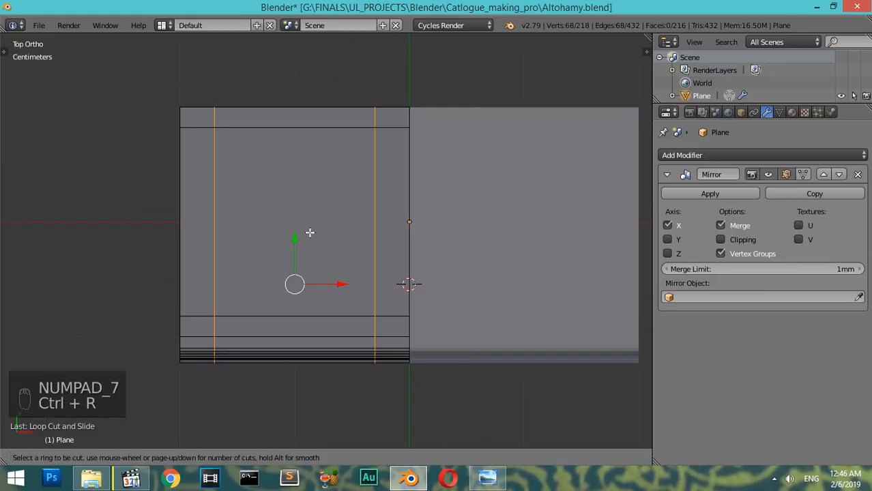
scroll(194, 221, up, 1)
click(195, 221)
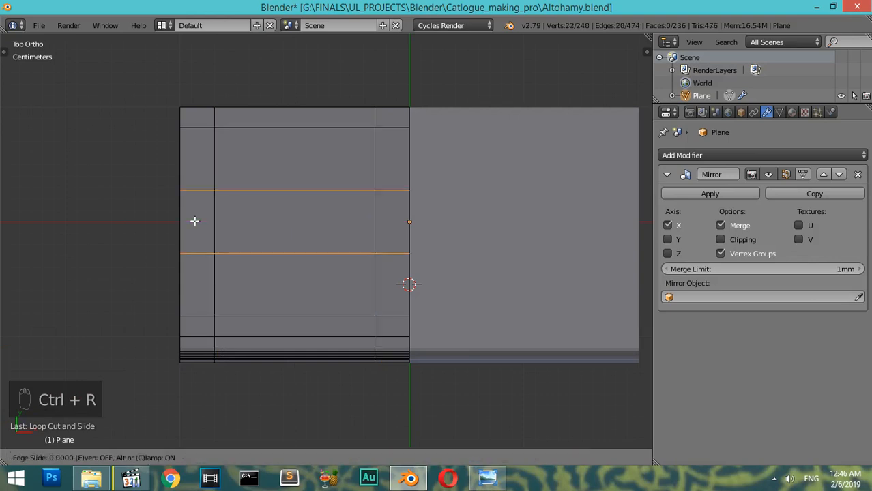
click(194, 221)
key(s)
key(y)
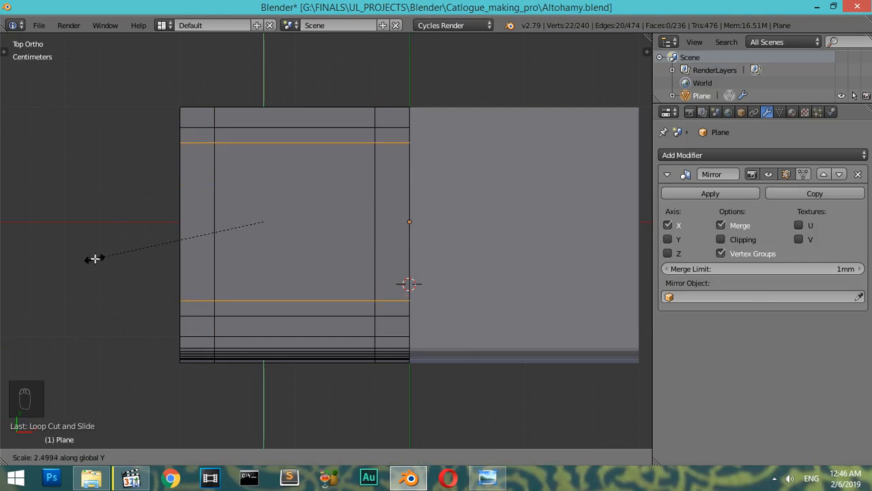
click(95, 258)
middle_drag(260, 271, 363, 380)
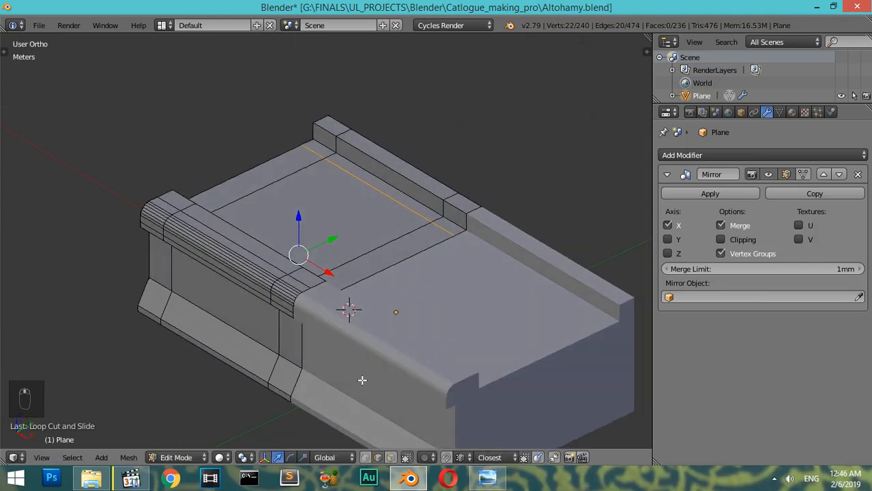
Select the large top face framed by the loop cuts and extrude it 1 cm downward as the burner well
click(390, 458)
right_click(335, 201)
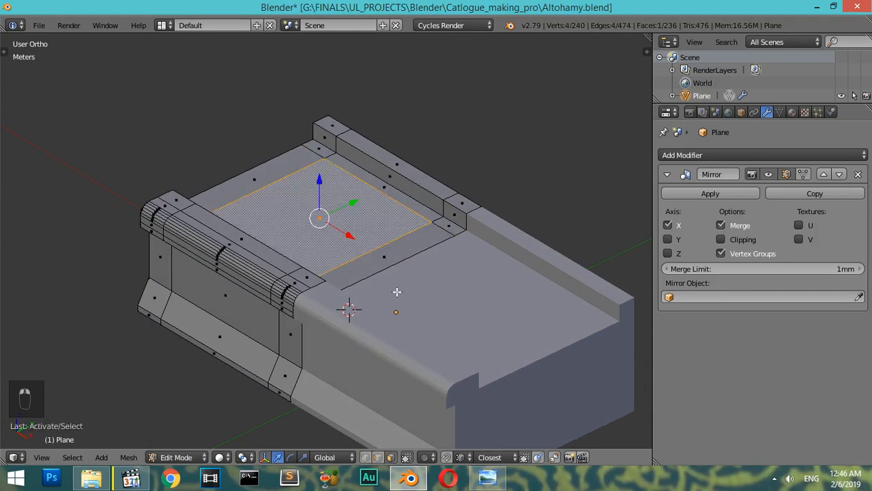
key(e)
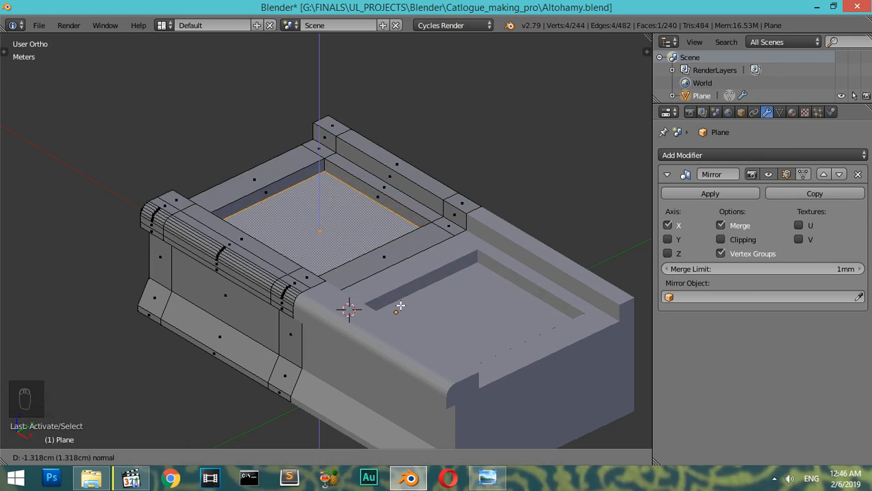
text(-0.01)
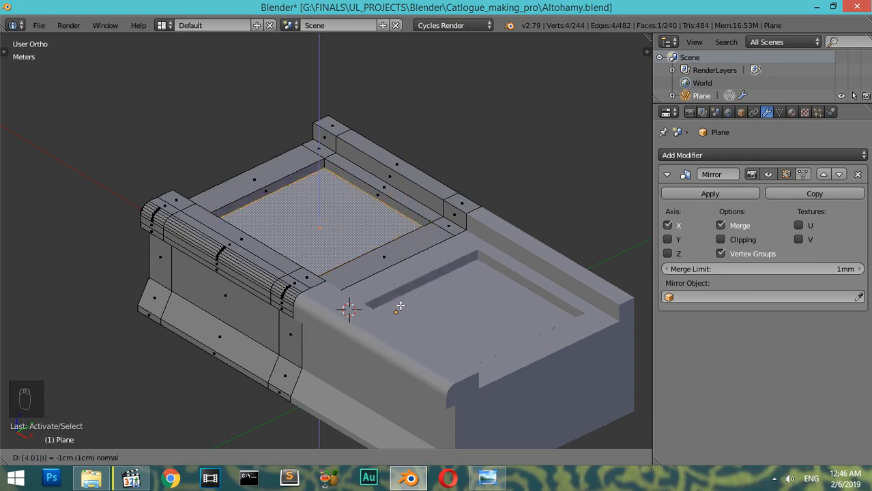
key(Return)
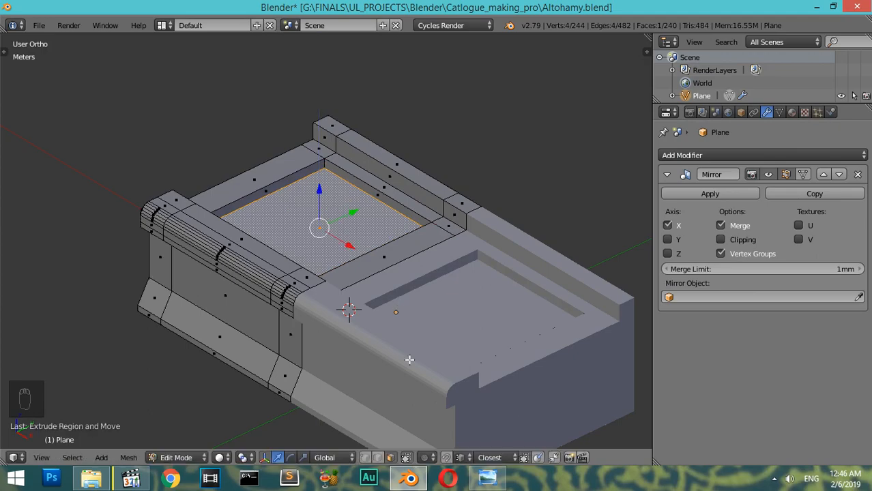
Compare the recessed burner wells with the reference photo and return to Object Mode
click(485, 479)
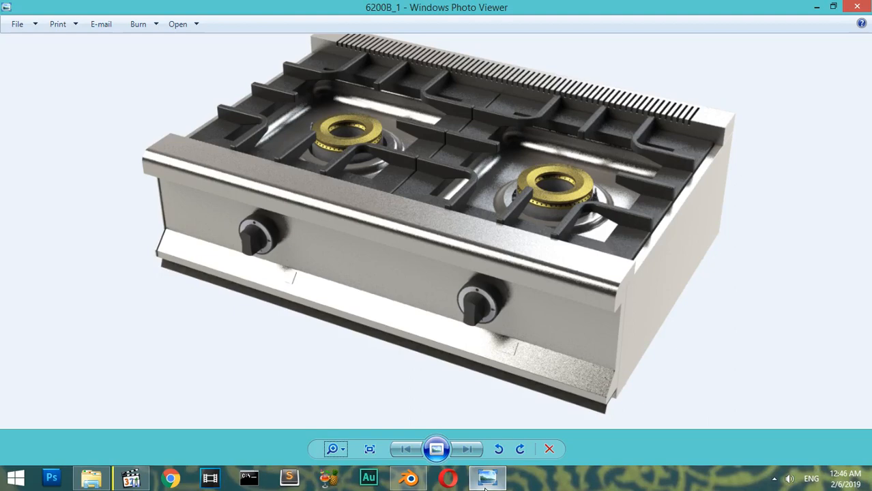
click(486, 485)
click(500, 485)
click(501, 486)
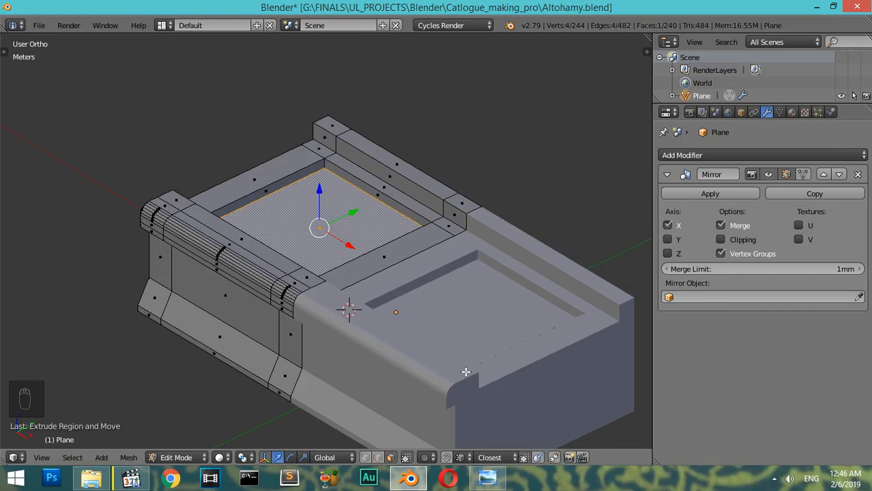
middle_drag(462, 375, 136, 321)
key(Tab)
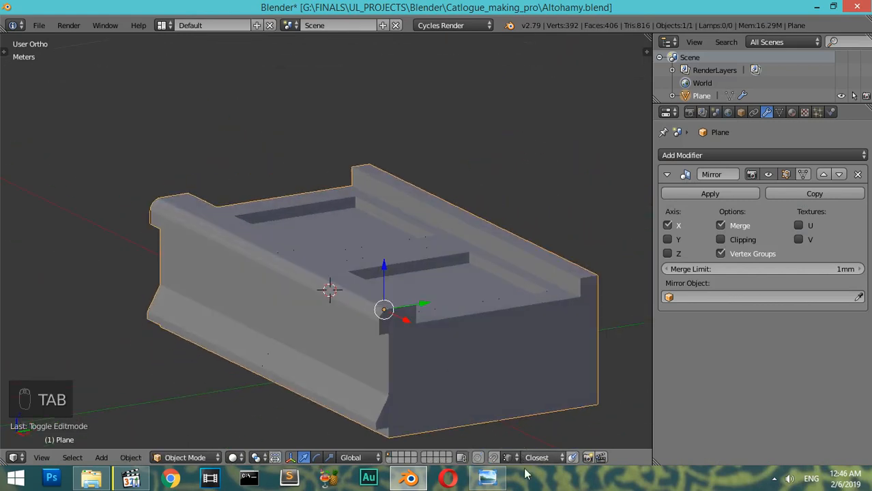
click(774, 479)
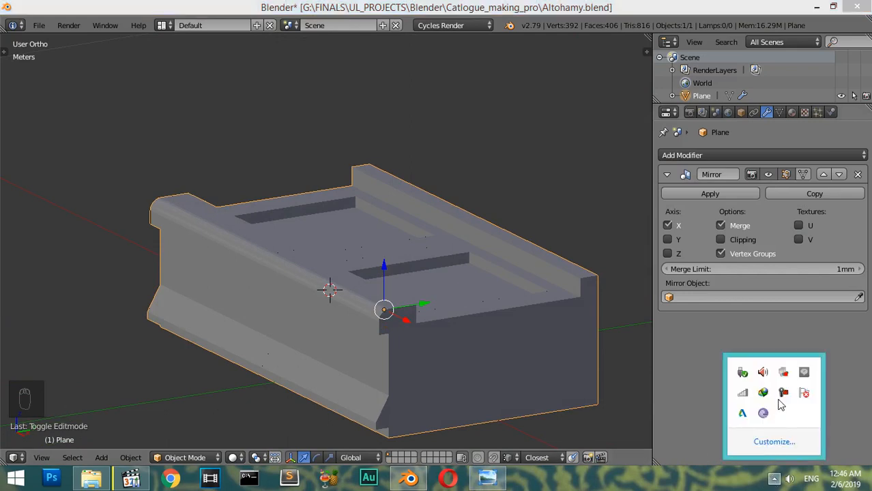
click(783, 394)
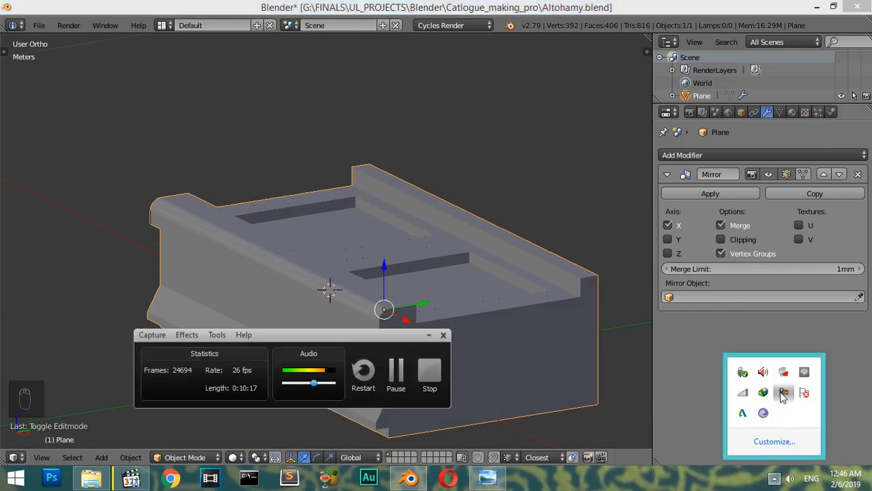
click(397, 372)
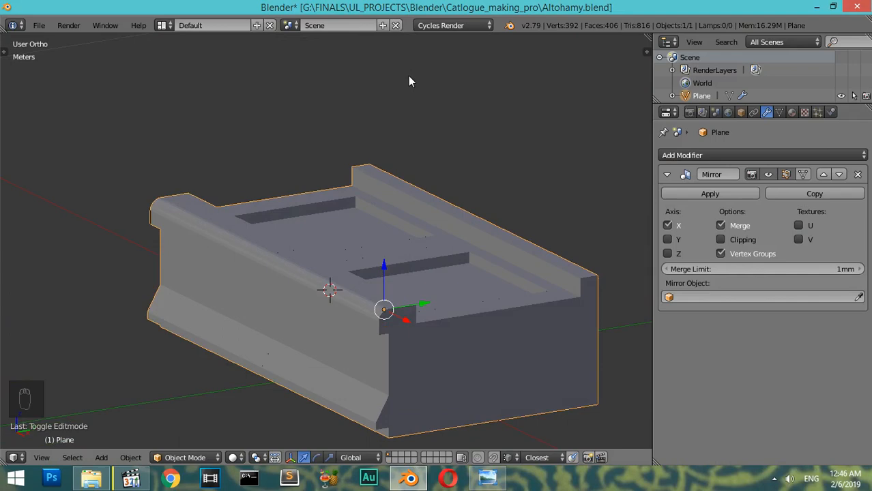
Examine the slotted rear ledge in the reference photo and return to Blender
click(498, 480)
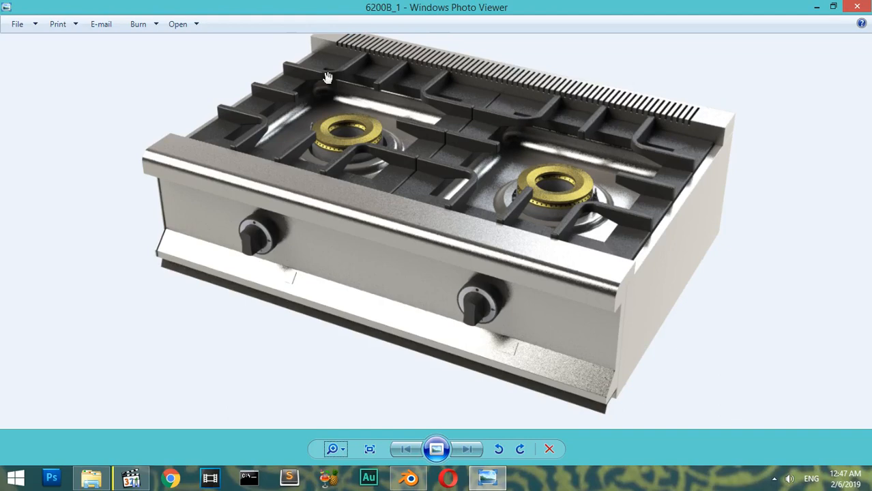
drag(440, 94, 429, 201)
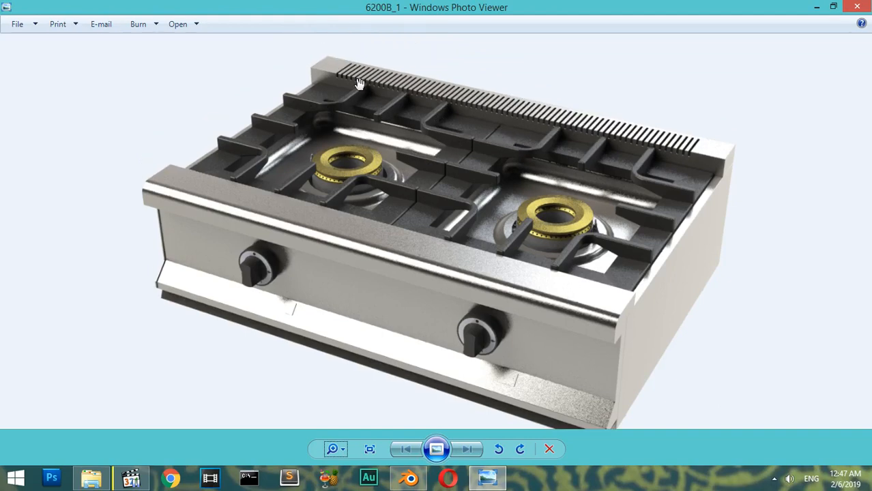
click(410, 478)
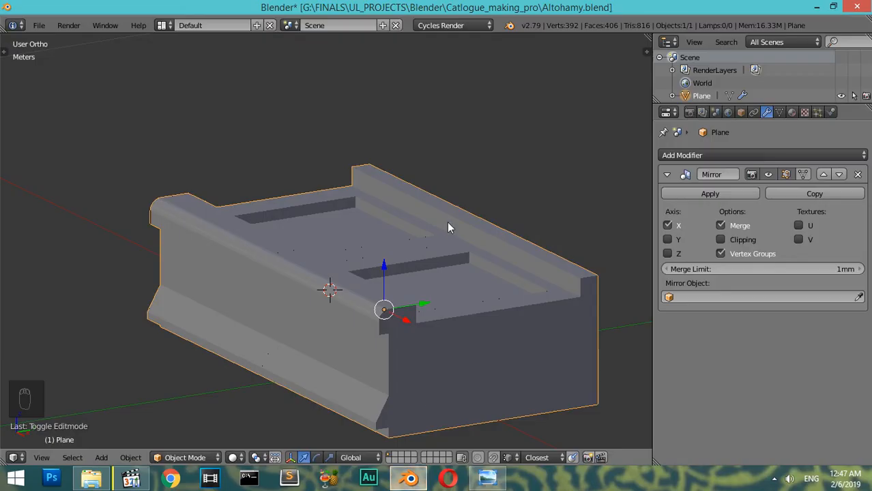
Select all top vertices of the rear ledge in Edit Mode, working in the right side view with wireframe shading
key(KP_3)
key(Tab)
key(z)
scroll(491, 201, up, 5)
key(z)
key(z)
key(z)
key(a)
key(b)
drag(341, 164, 289, 223)
key(g)
key(z)
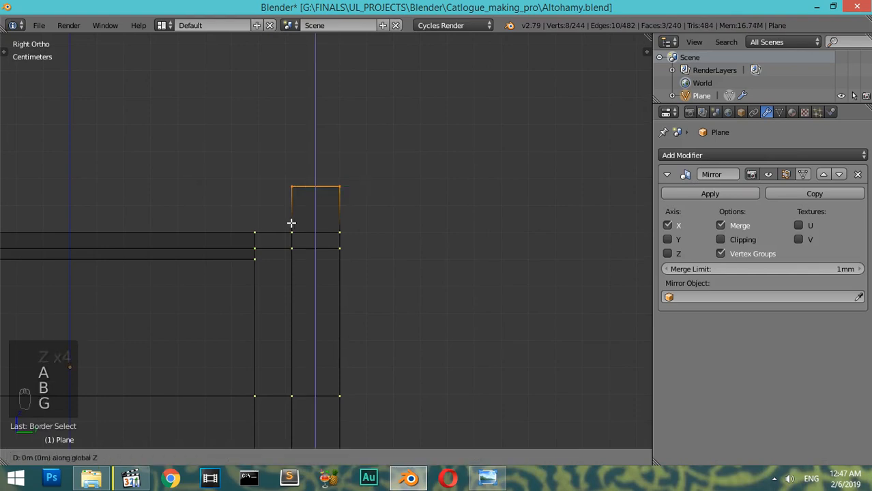
text(-.0)
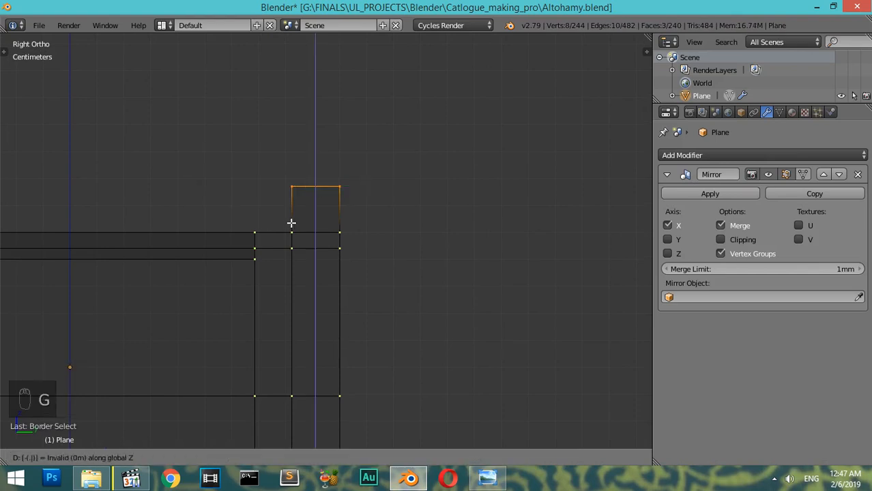
text(4)
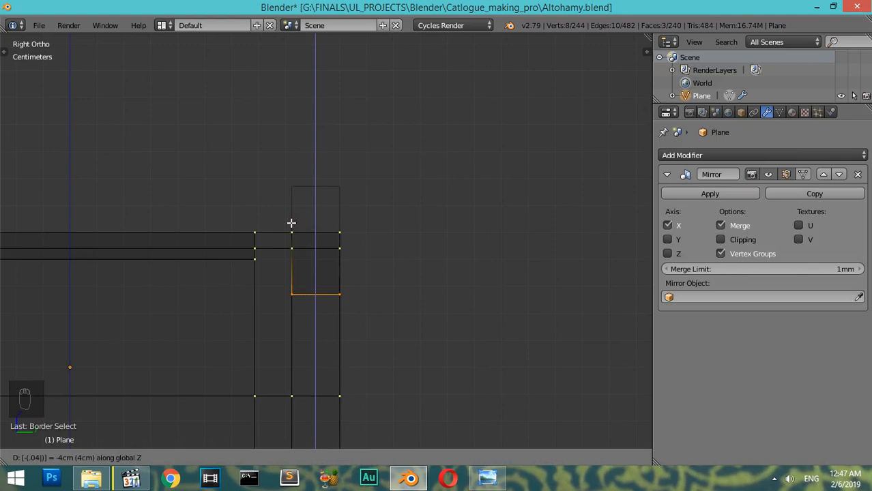
key(Escape)
Lower the selected top of the rear ledge by 3 mm along Z and restore solid shading
text(gz)
text(-.0)
text(03)
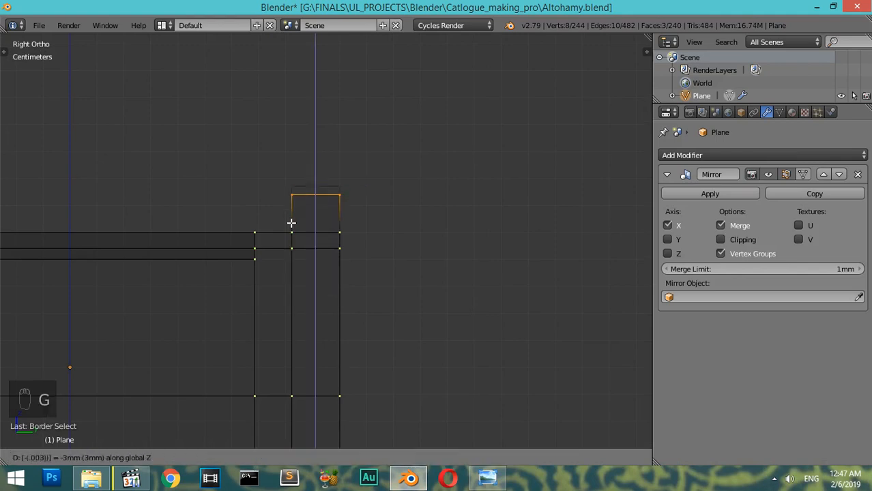
key(Return)
key(z)
middle_drag(301, 222, 352, 235)
key(Tab)
key(Tab)
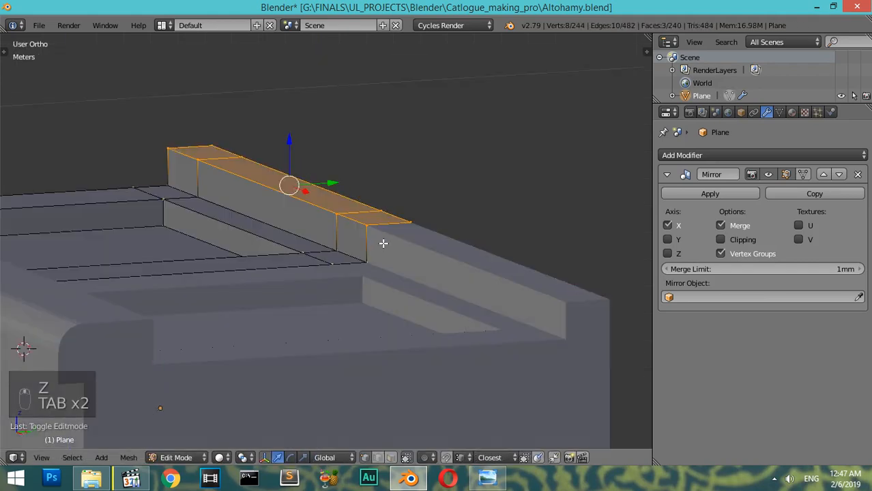
Inspect the rear ledge at the mirror seam up close in wireframe and solid shading, ending in Object Mode
key(z)
key(Tab)
key(Tab)
middle_drag(444, 258, 382, 260)
key(z)
ctrl+middle_drag(324, 269, 325, 212)
key(Tab)
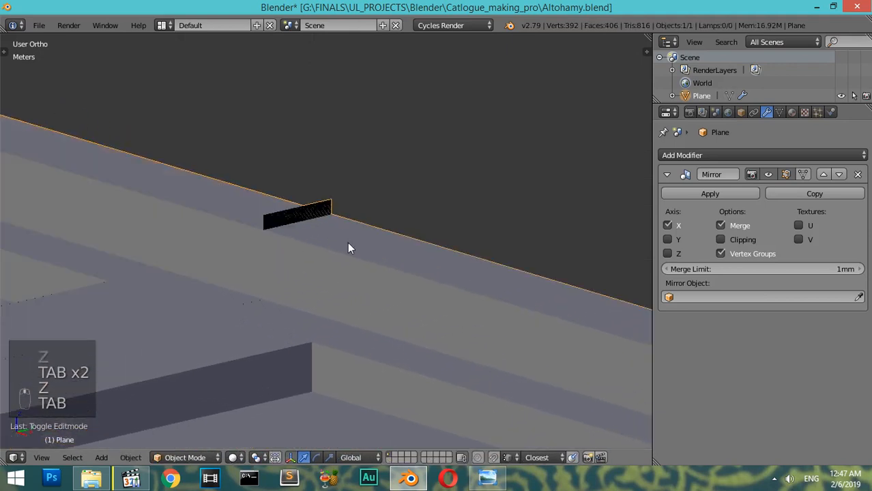
Hide the Mirror modifier's result in the viewport and examine the rear ledge's inner end and the whole body
key(Tab)
click(786, 174)
middle_drag(369, 266, 310, 251)
key(Tab)
middle_drag(161, 226, 309, 294)
key(KP_Subtract)
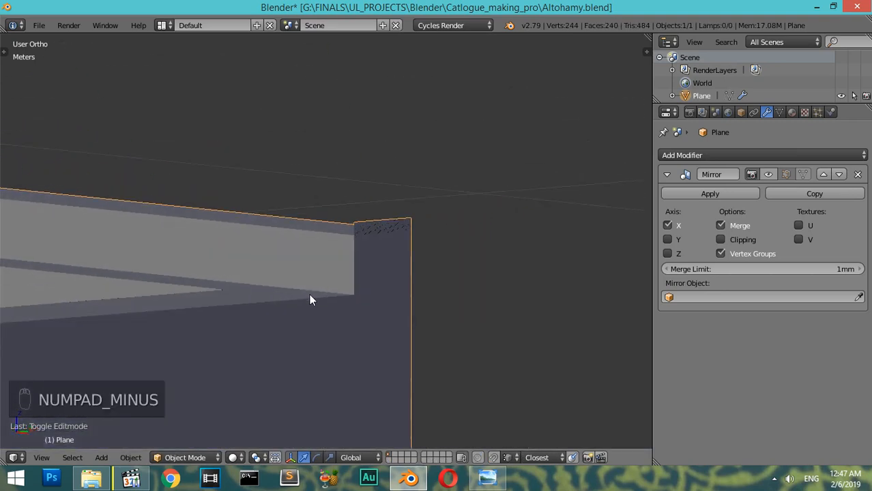
key(KP_Subtract)
key(KP_Subtract)
key(KP_Subtract)
key(KP_Subtract)
key(KP_Subtract)
key(KP_Subtract)
key(KP_Subtract)
key(KP_Subtract)
key(KP_Subtract)
key(KP_Subtract)
middle_drag(146, 294, 219, 327)
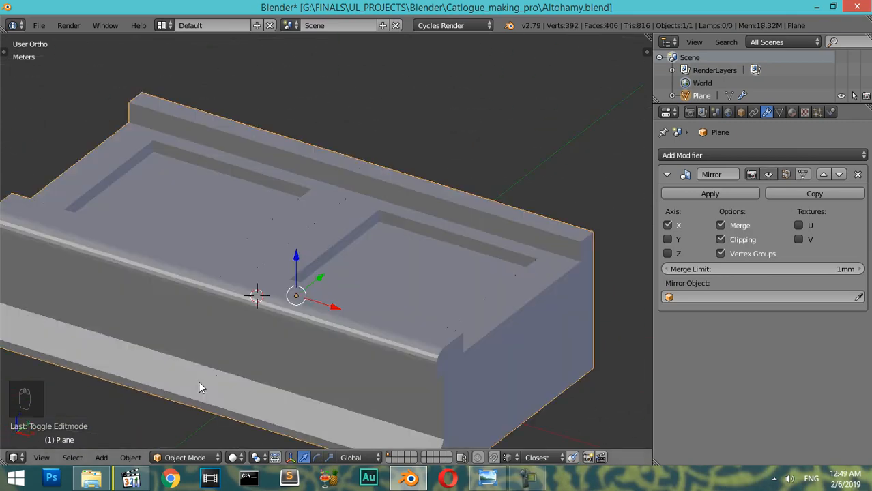
Add 105 evenly spaced front-to-back loop cuts through the burner well section in Edit Mode, without sliding them, and deselect everything
key(Tab)
middle_drag(136, 268, 223, 270)
shift+middle_drag(222, 270, 317, 226)
middle_drag(334, 217, 366, 284)
scroll(364, 202, up, 2)
key(ctrl+r)
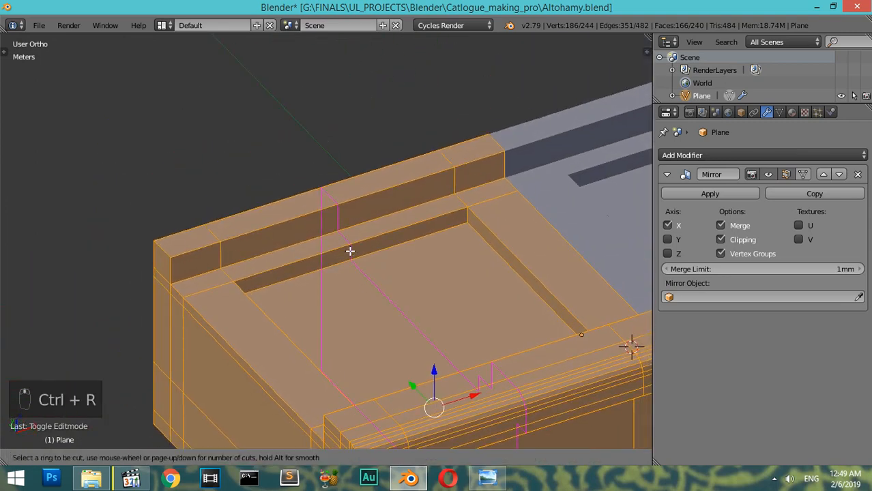
text(105)
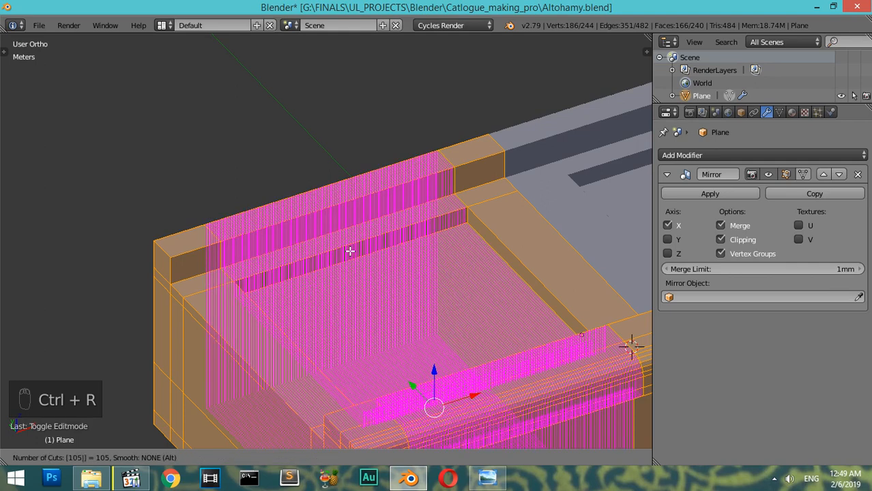
click(349, 251)
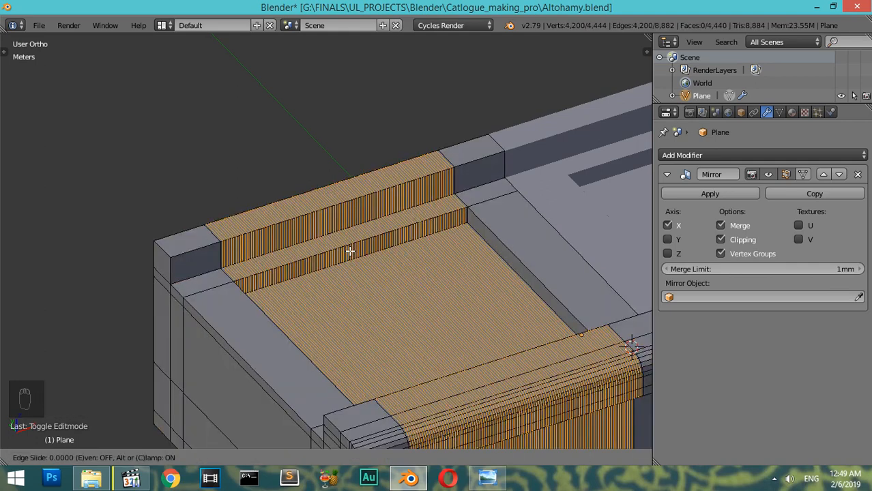
right_click(328, 284)
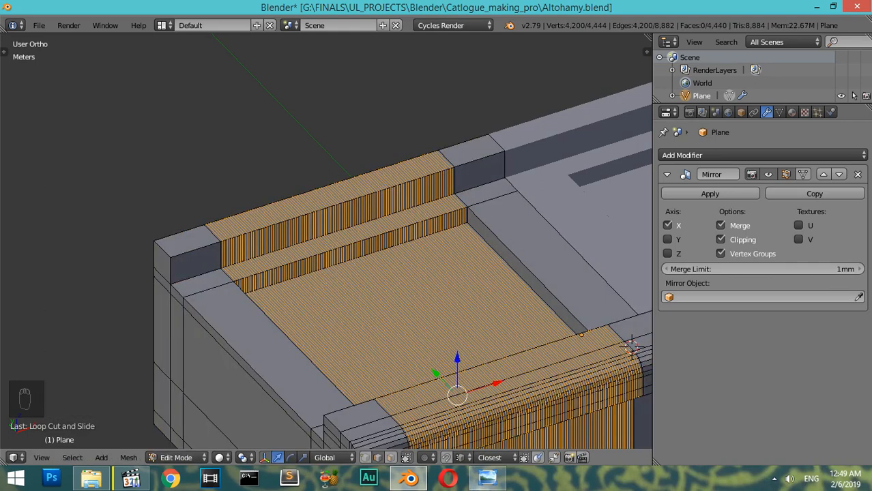
middle_drag(365, 267, 342, 257)
key(a)
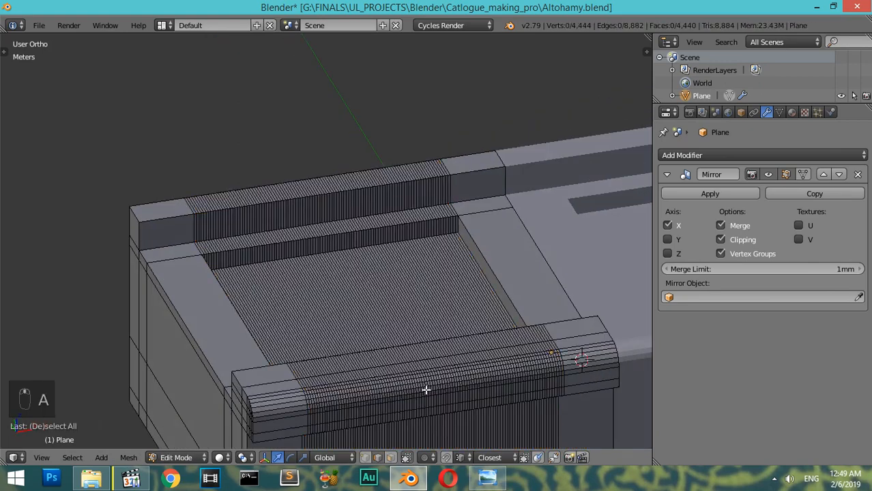
Zoom into the vent slots in the reference photo and compare their spacing with the new cuts on the rear ledge
click(484, 480)
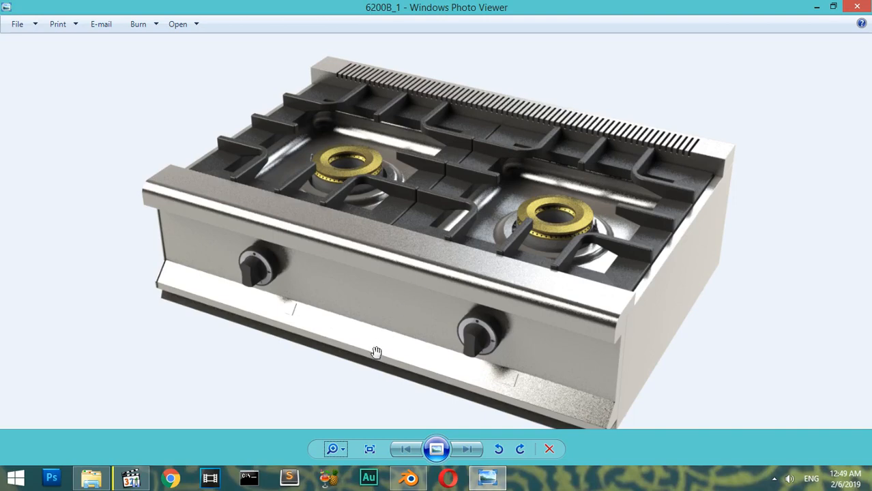
click(341, 451)
drag(345, 455, 346, 442)
drag(681, 144, 436, 294)
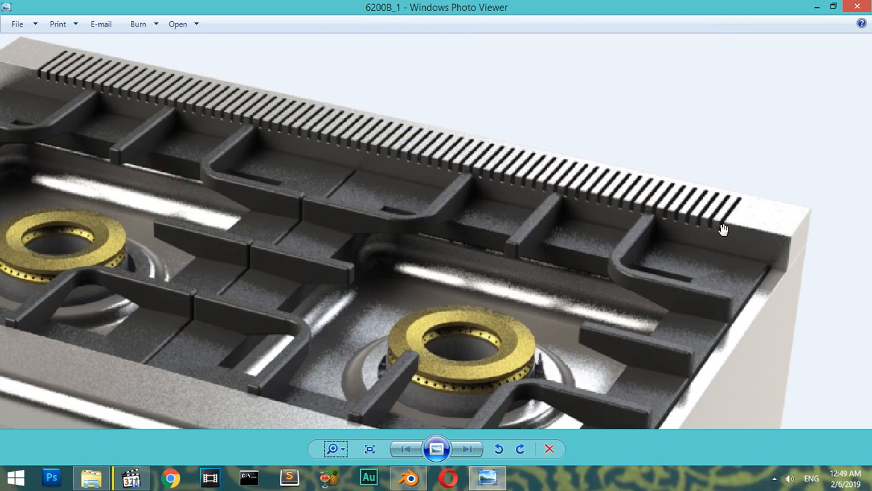
click(410, 477)
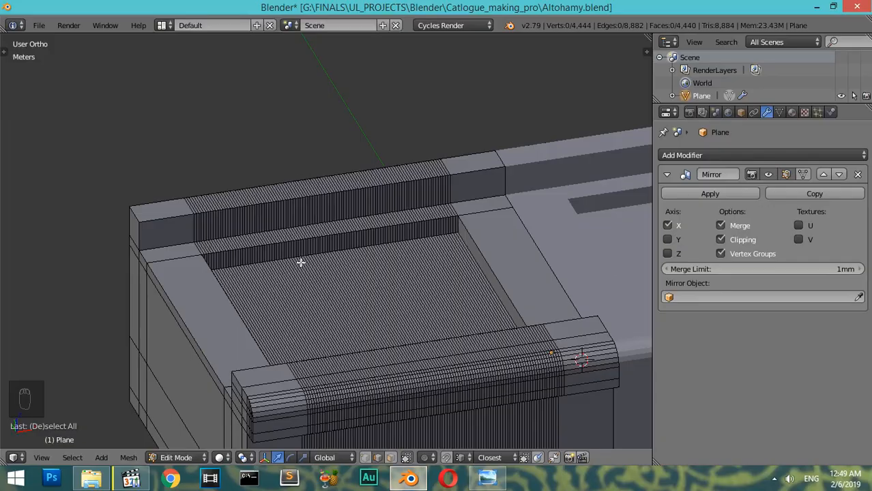
scroll(225, 219, up, 4)
scroll(225, 225, up, 5)
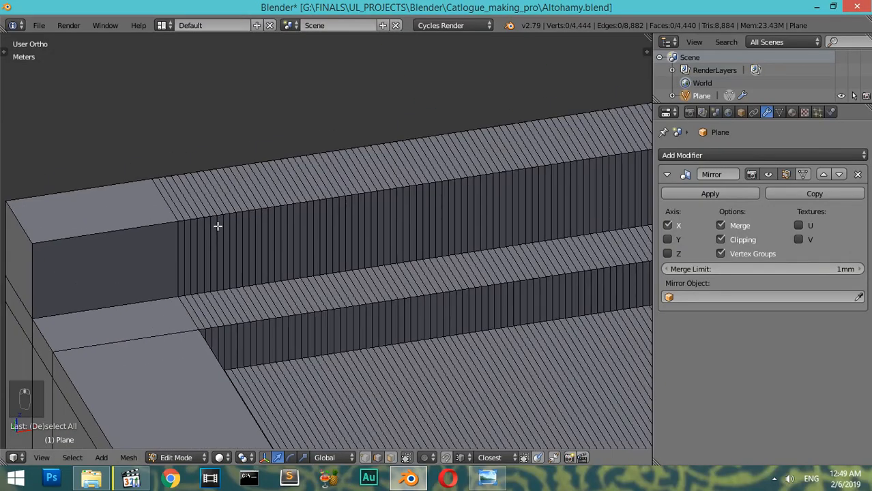
click(487, 477)
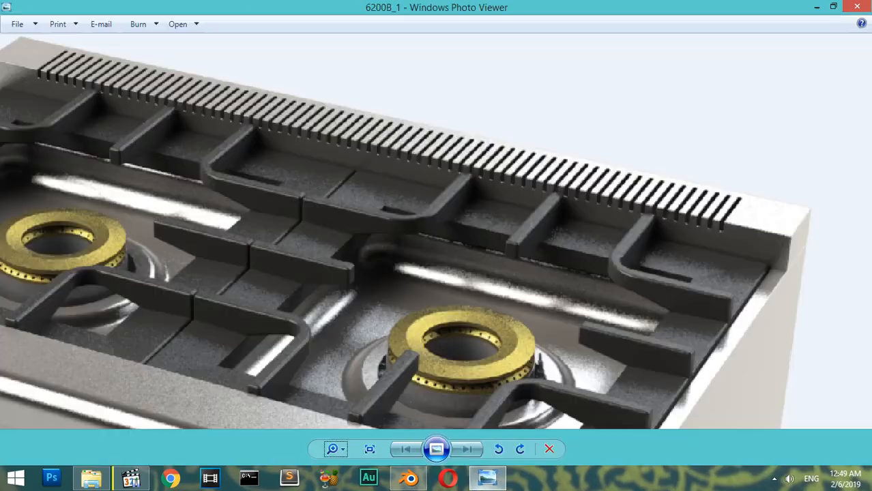
click(488, 478)
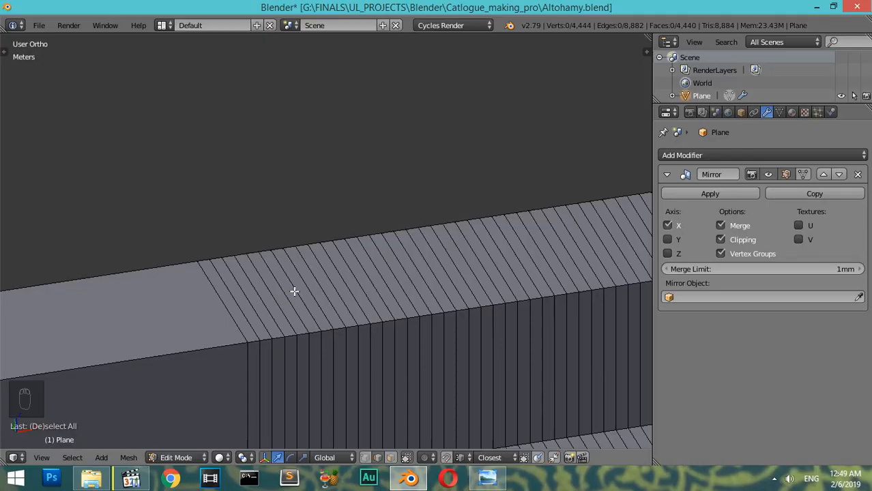
Add one lengthwise loop cut along the top of the rear ledge and slide it toward the back edge
shift+middle_drag(296, 292, 418, 276)
key(ctrl+r)
click(96, 323)
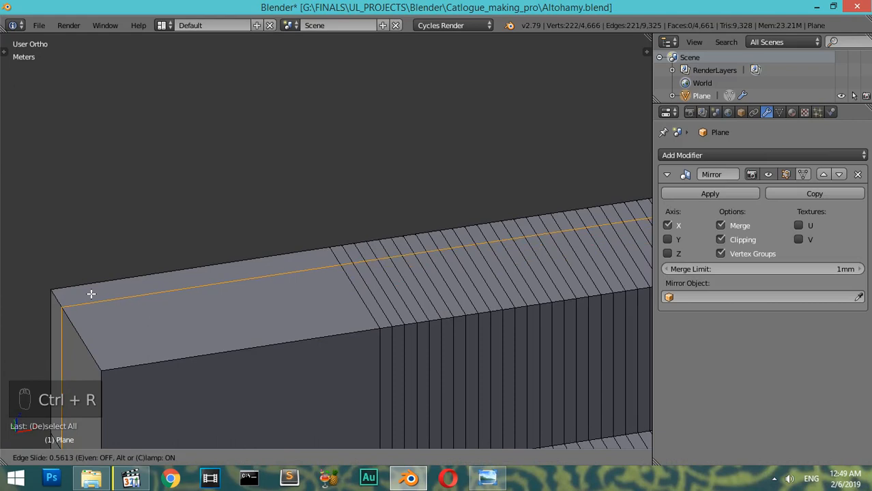
click(96, 296)
Switch to face selection, pick the first narrow face on the rear ledge's top and compare it with the vent slots in the reference photo
shift+middle_drag(469, 320, 296, 273)
click(391, 459)
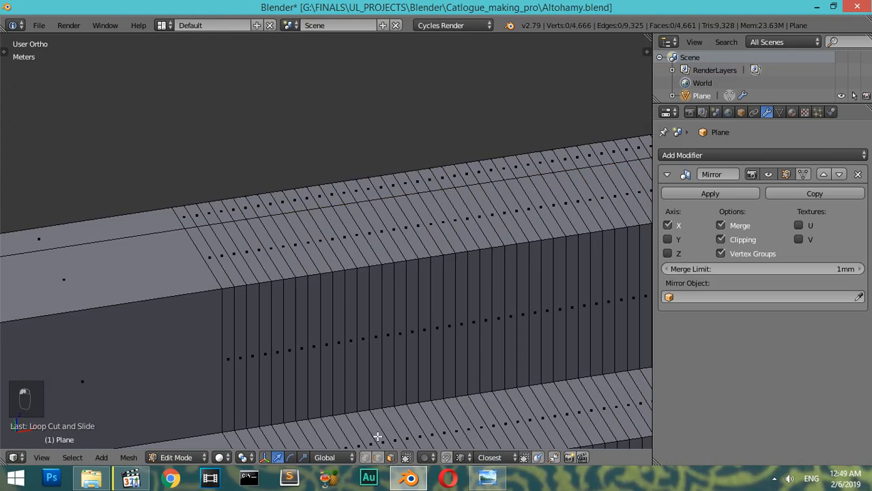
click(222, 271)
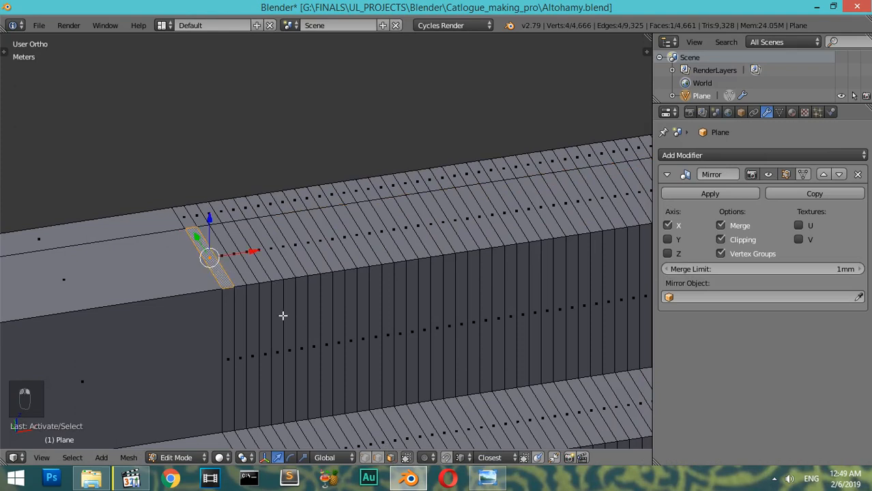
click(488, 479)
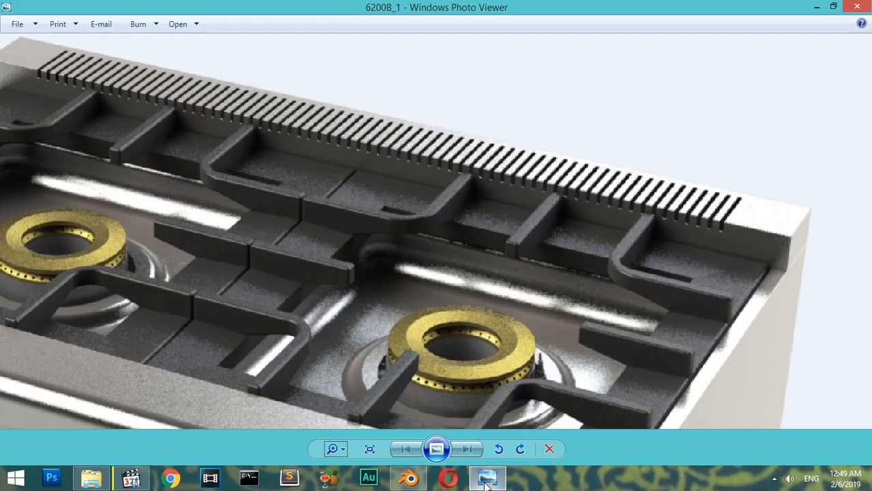
click(488, 479)
Select both wide end faces on the rear ledge's top plus the first 11 narrow faces of the strip along the back edge
shift+middle_drag(219, 252, 260, 292)
right_click(258, 280)
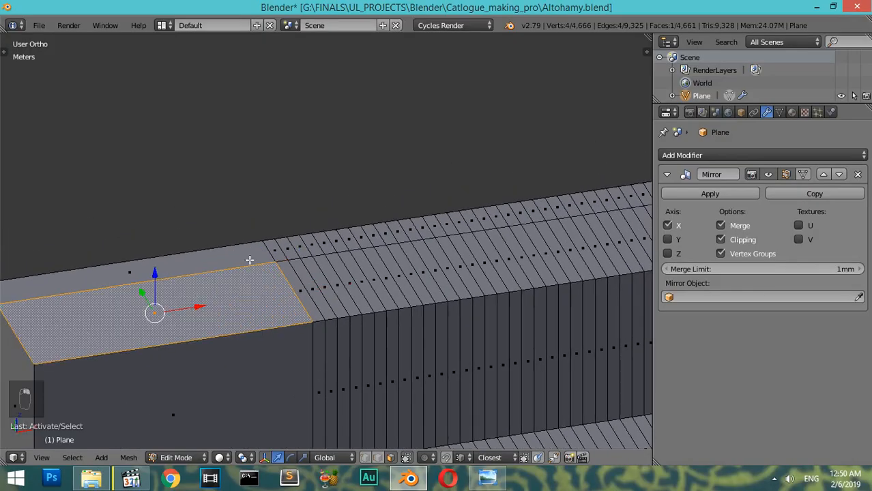
shift+right_click(250, 260)
shift+right_click(281, 250)
shift+right_click(292, 247)
shift+right_click(303, 245)
shift+right_click(314, 243)
shift+right_click(326, 243)
shift+right_click(337, 240)
shift+right_click(349, 237)
shift+right_click(361, 236)
shift+right_click(373, 232)
shift+right_click(385, 233)
shift+right_click(402, 231)
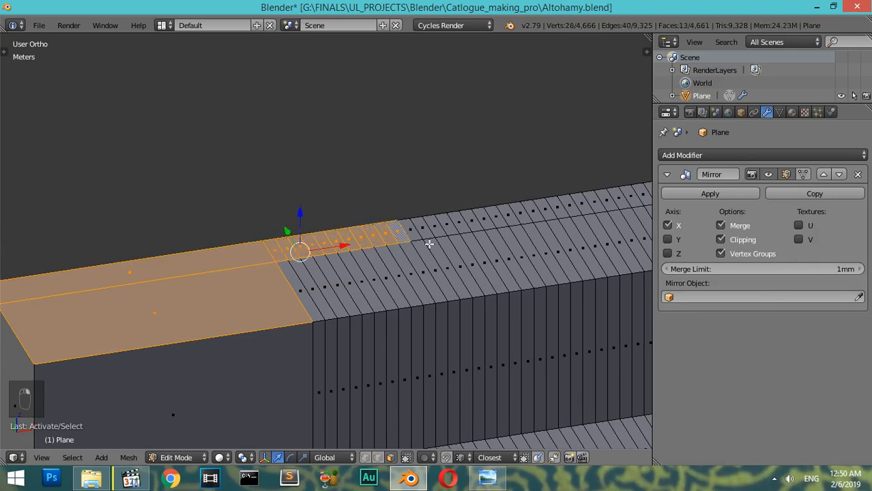
Maximize the 3D view, recheck the slot photo and add four pairs of narrow front-strip faces to the selection, skipping one face before each pair
scroll(395, 244, up, 1)
key(ctrl+Up)
scroll(401, 249, down, 2)
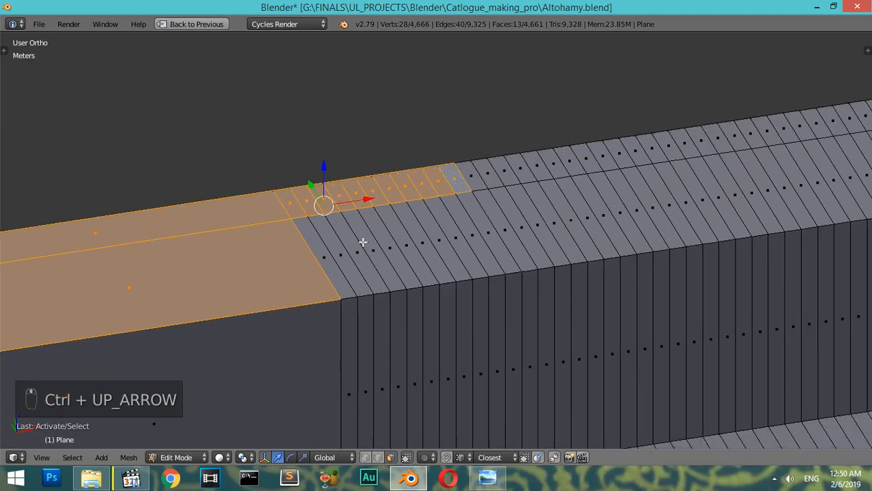
click(489, 479)
click(496, 483)
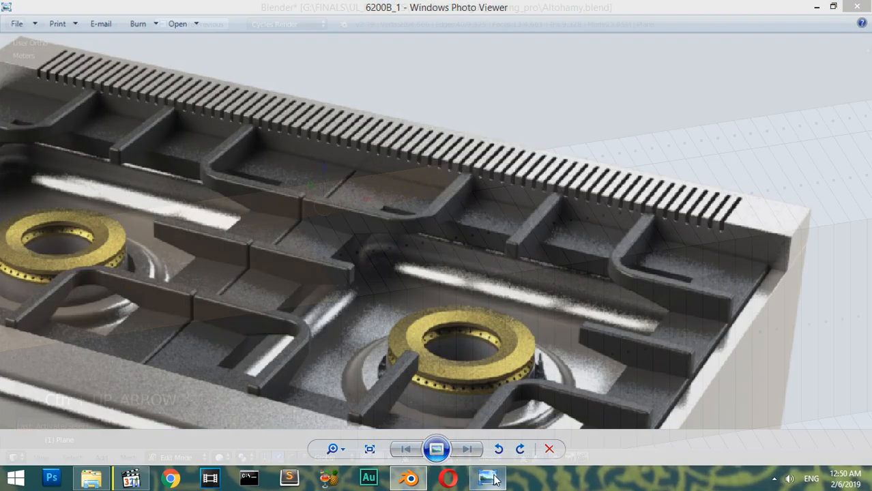
shift+right_click(354, 267)
shift+right_click(367, 266)
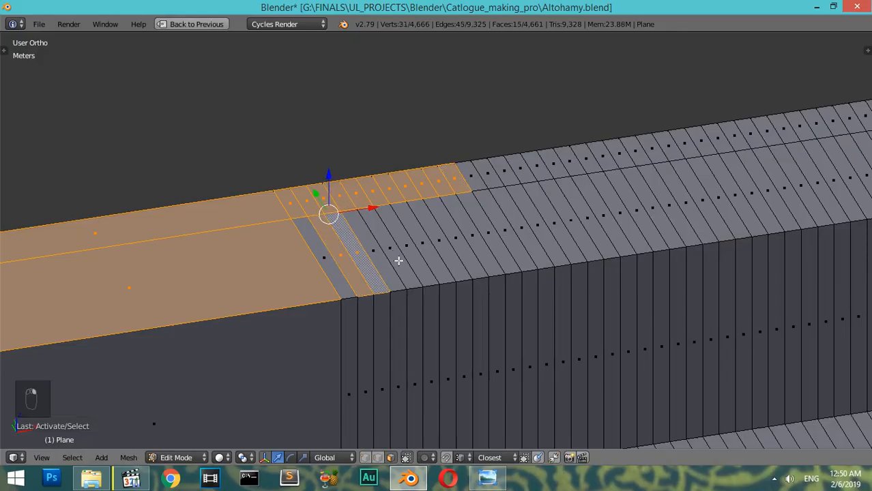
shift+right_click(403, 259)
shift+right_click(423, 256)
shift+right_click(446, 251)
shift+right_click(482, 242)
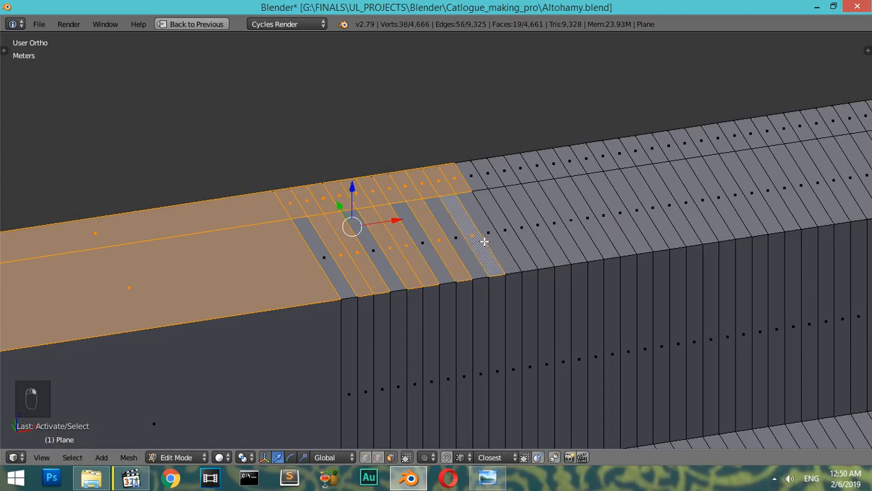
shift+right_click(493, 246)
shift+right_click(505, 239)
shift+right_click(521, 237)
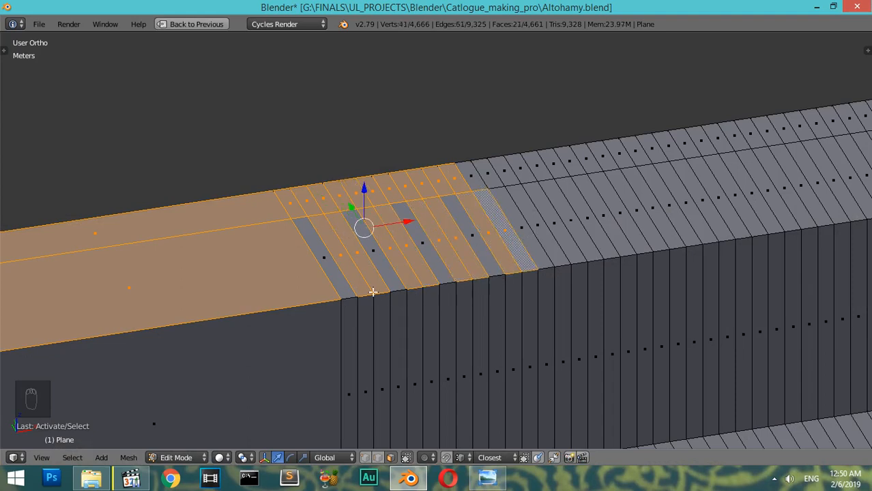
Extend the selection along the ledge's front strip by six more face pairs, leaving a single slot face unselected before each pair
shift+right_click(550, 240)
shift+right_click(567, 236)
shift+right_click(595, 235)
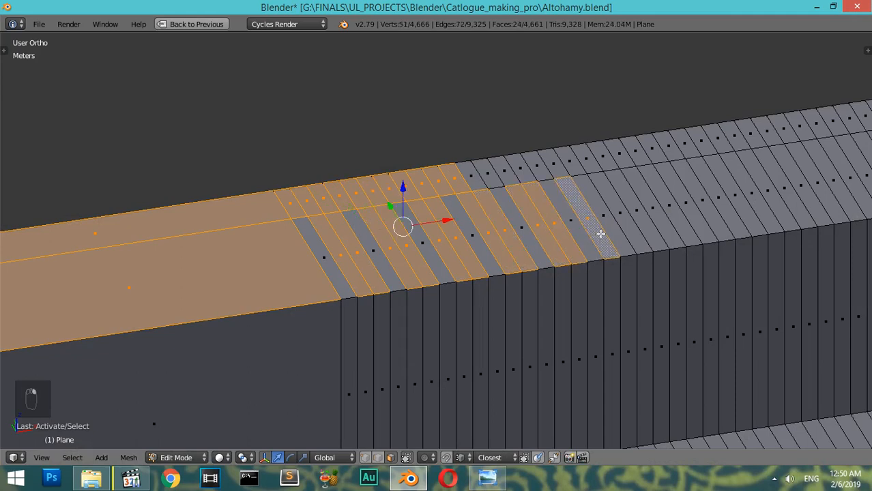
shift+right_click(609, 231)
shift+right_click(644, 223)
shift+right_click(672, 214)
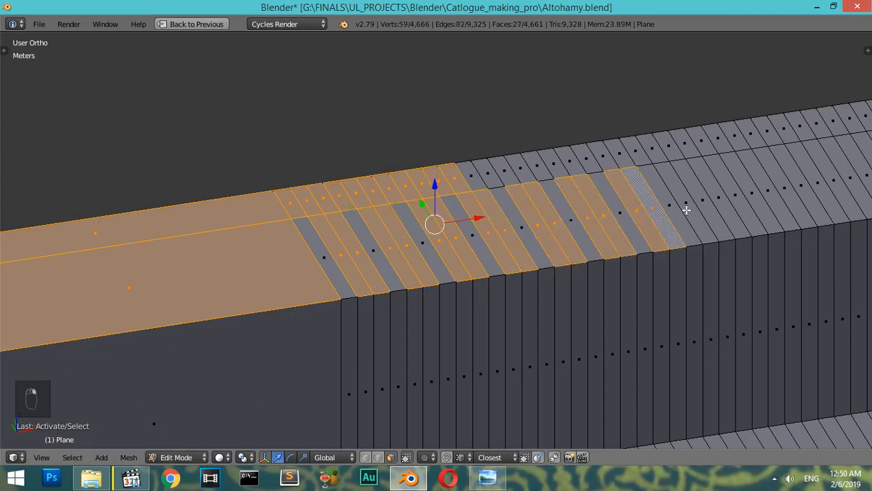
shift+right_click(686, 209)
shift+right_click(697, 204)
shift+right_click(742, 192)
shift+right_click(755, 189)
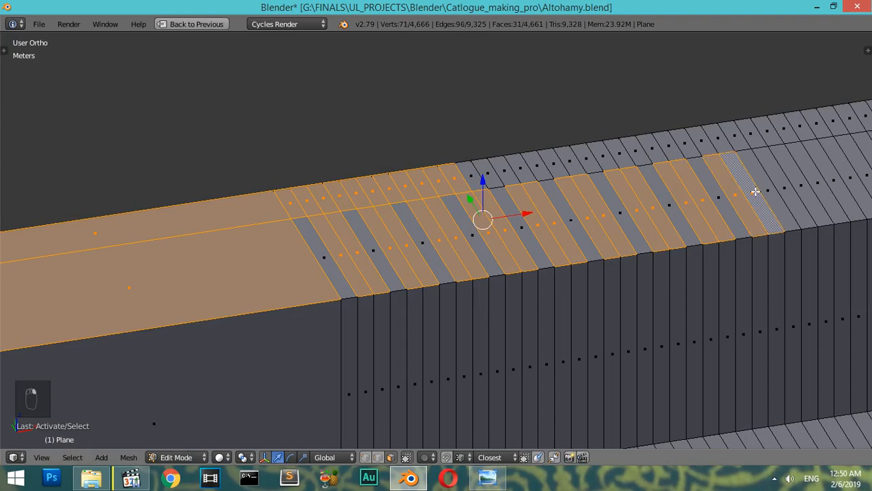
shift+middle_drag(755, 189, 594, 249)
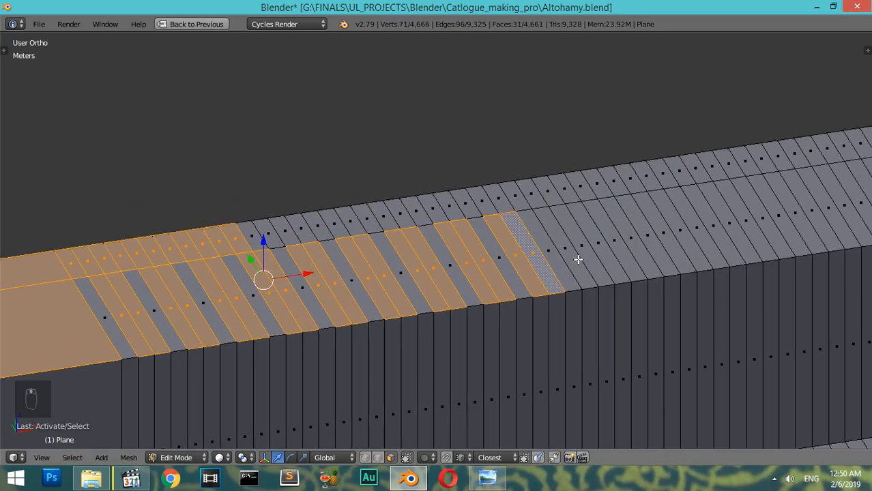
shift+right_click(584, 254)
shift+right_click(598, 249)
Add the next 21 narrow faces along the back edge strip to the selection, catching up with the selected front-strip pairs
shift+right_click(256, 237)
shift+right_click(275, 229)
shift+right_click(286, 227)
shift+right_click(304, 225)
shift+right_click(319, 222)
shift+right_click(336, 219)
shift+right_click(353, 218)
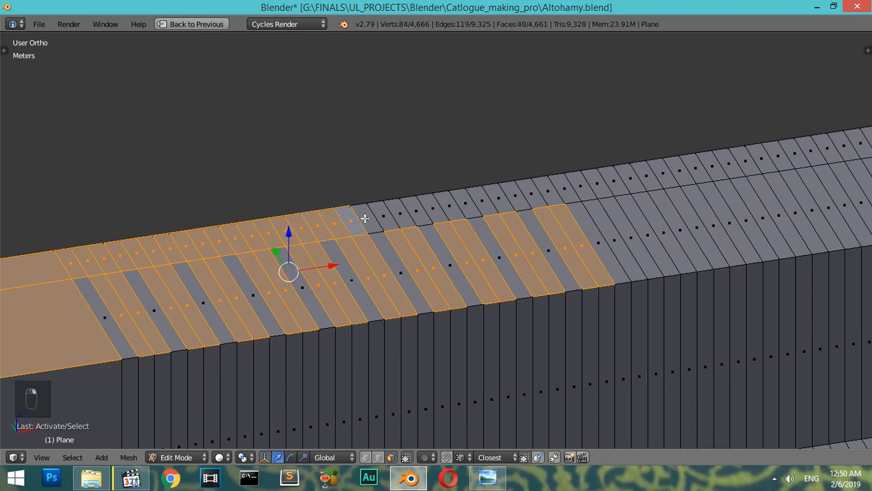
shift+right_click(372, 215)
shift+right_click(389, 213)
shift+right_click(406, 213)
shift+right_click(426, 208)
shift+right_click(442, 206)
shift+right_click(457, 202)
shift+right_click(471, 200)
shift+right_click(487, 197)
shift+right_click(502, 195)
shift+right_click(518, 192)
shift+right_click(534, 190)
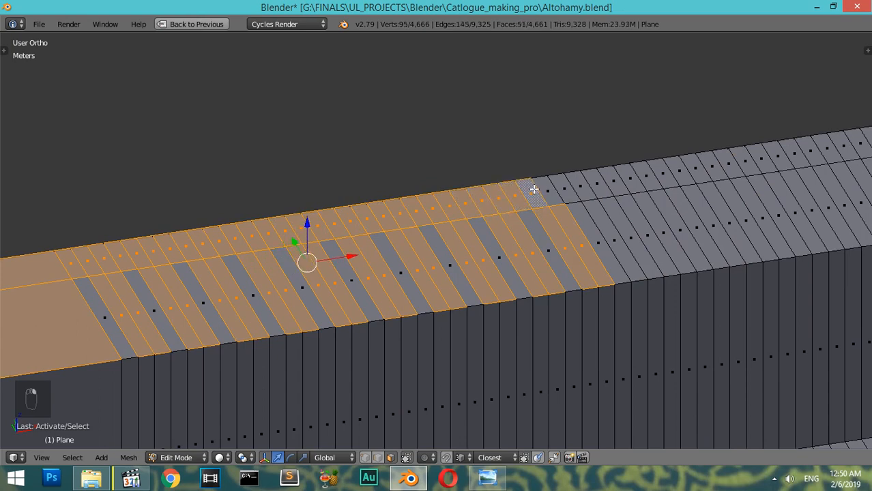
shift+right_click(549, 187)
shift+right_click(565, 184)
shift+right_click(582, 183)
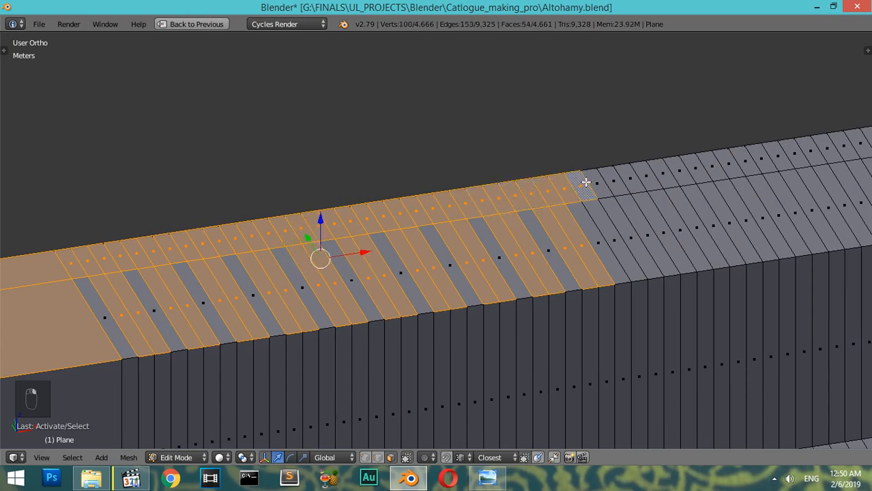